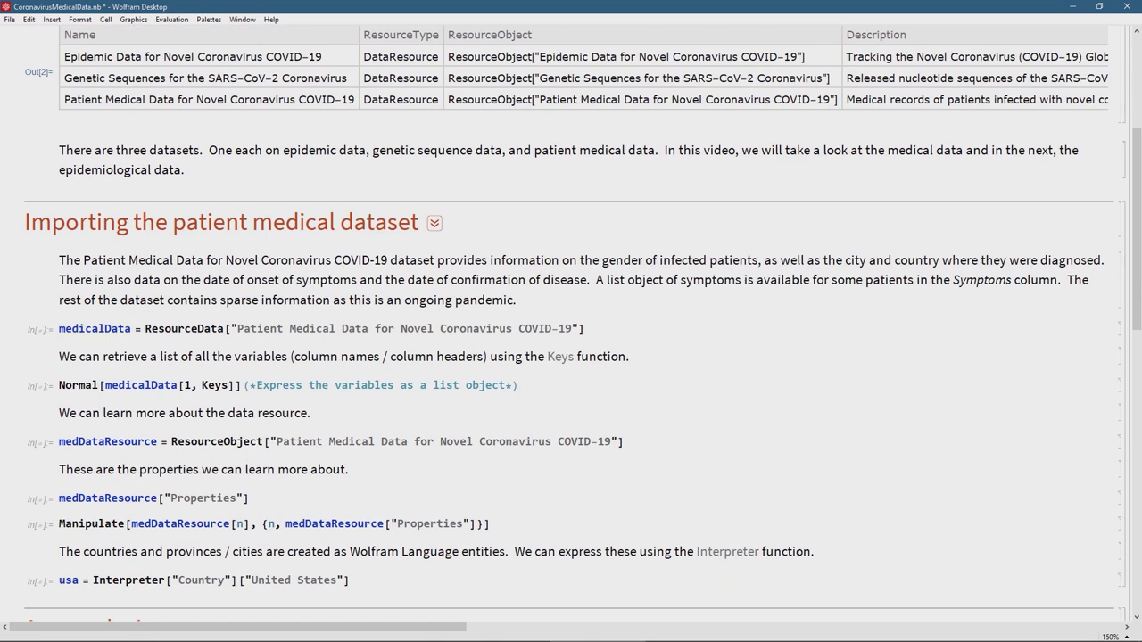
Step: Evaluate the medicalData cell to import the "Patient Medical Data for Novel Coronavirus COVID-19" dataset with ResourceData
drag(133, 329, 58, 328)
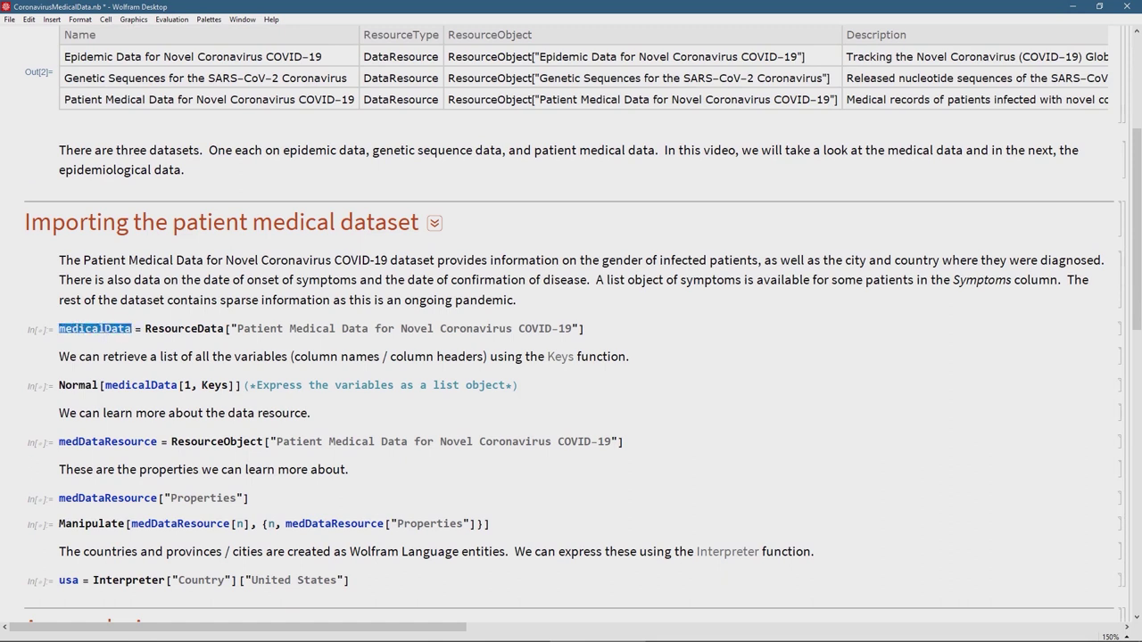
click(169, 328)
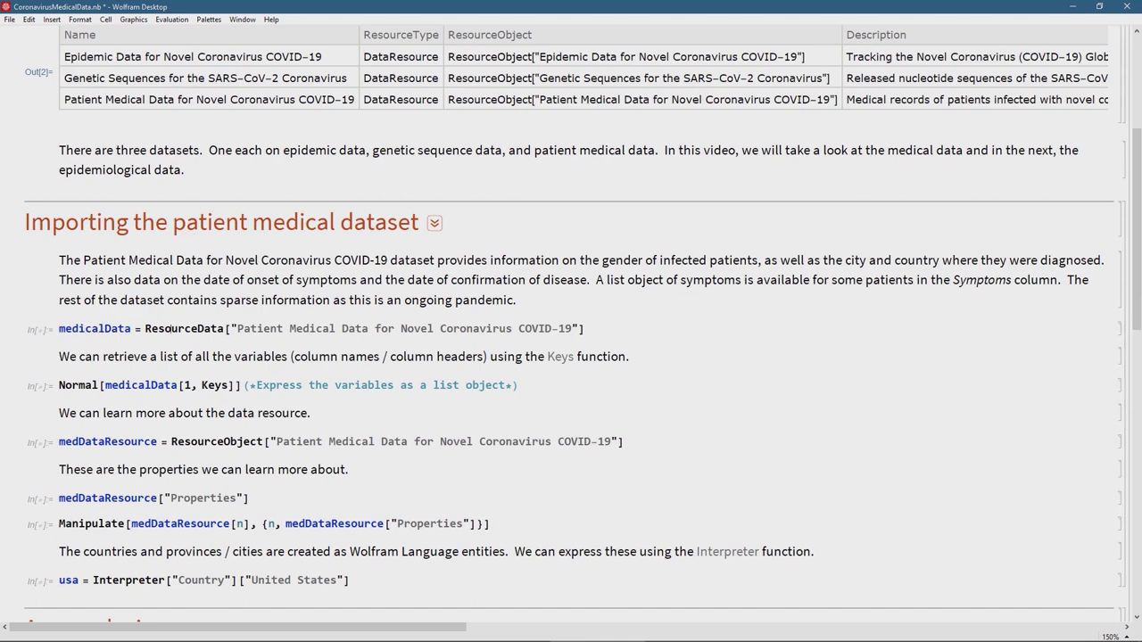
scroll(570, 321, up, 2)
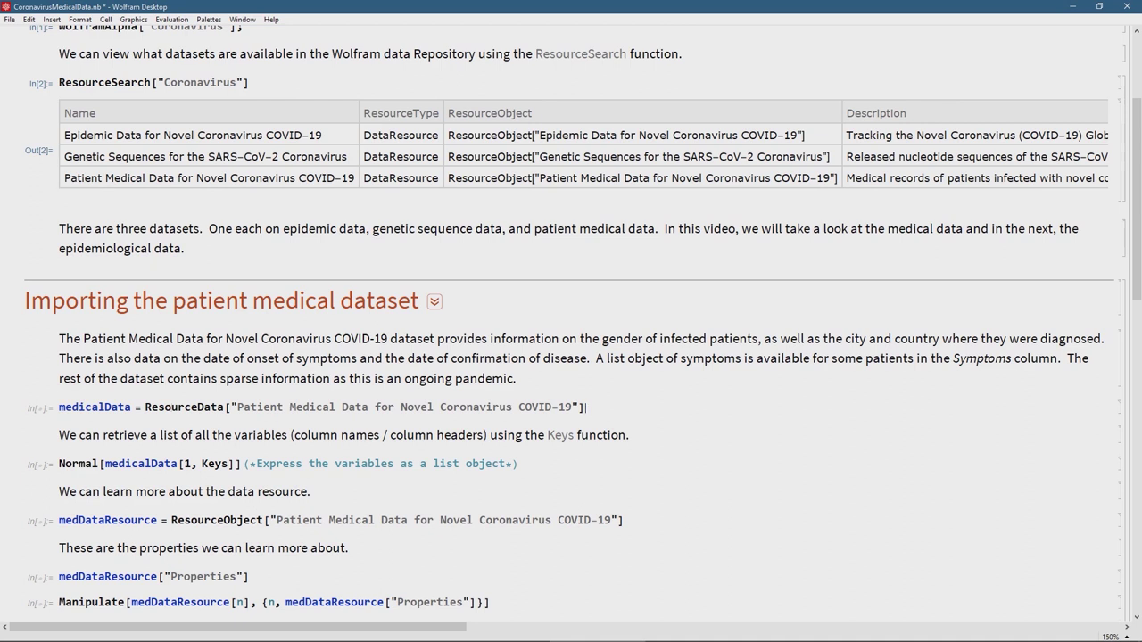
key(shift+Return)
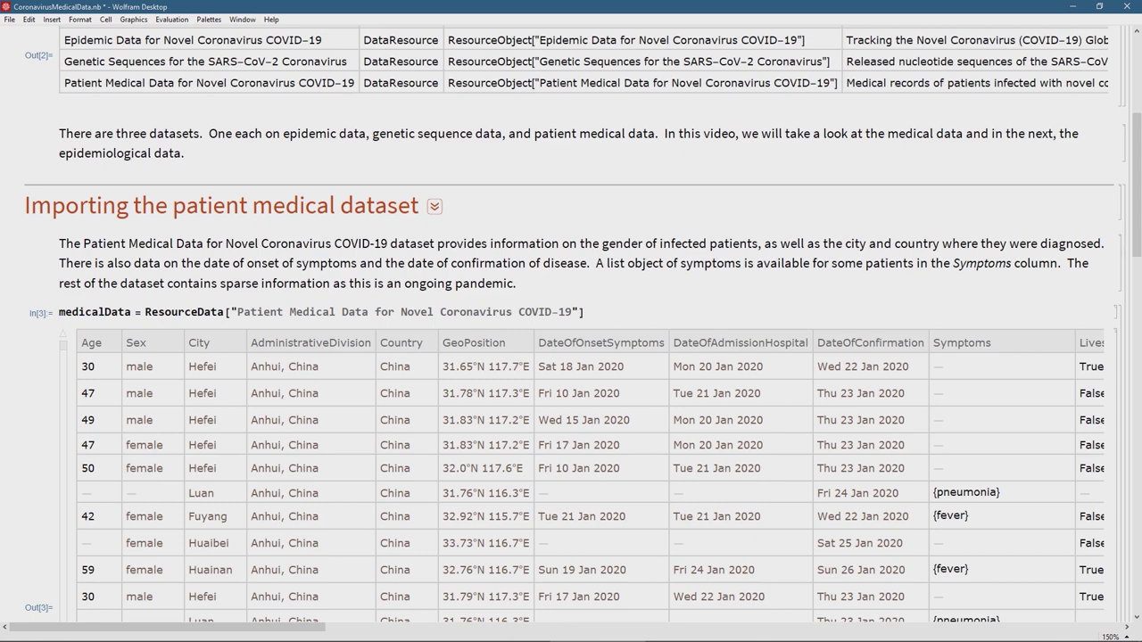
Step: Examine all columns of the imported patient dataset, from Age through DateOfDischarge, and return to the first columns
scroll(571, 357, down, 3)
scroll(570, 357, down, 1)
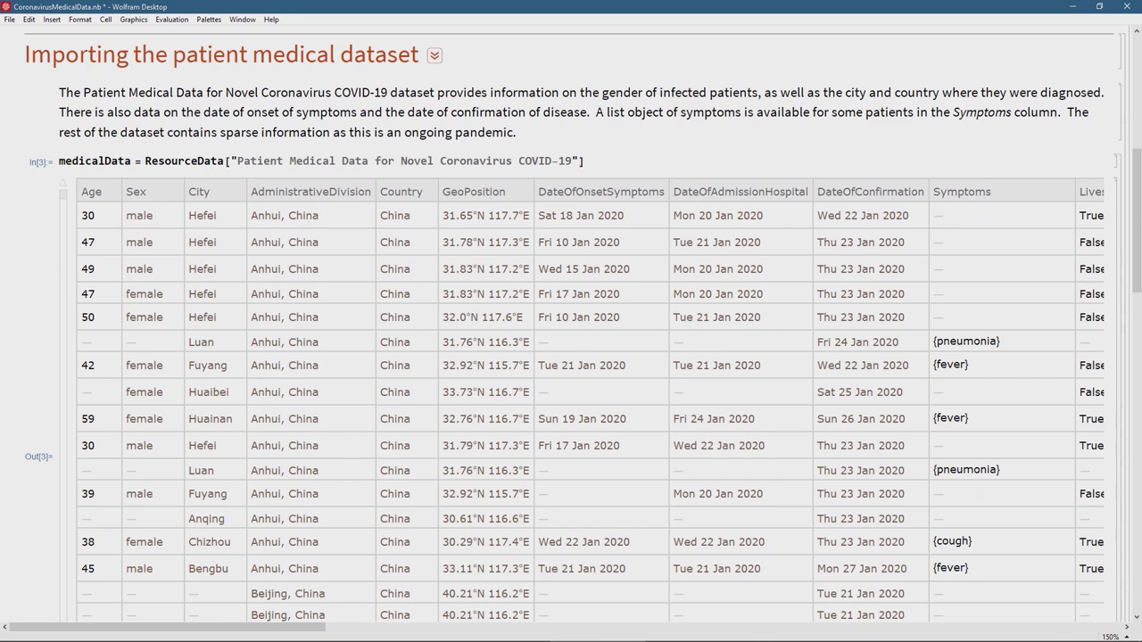
scroll(553, 401, right, 4)
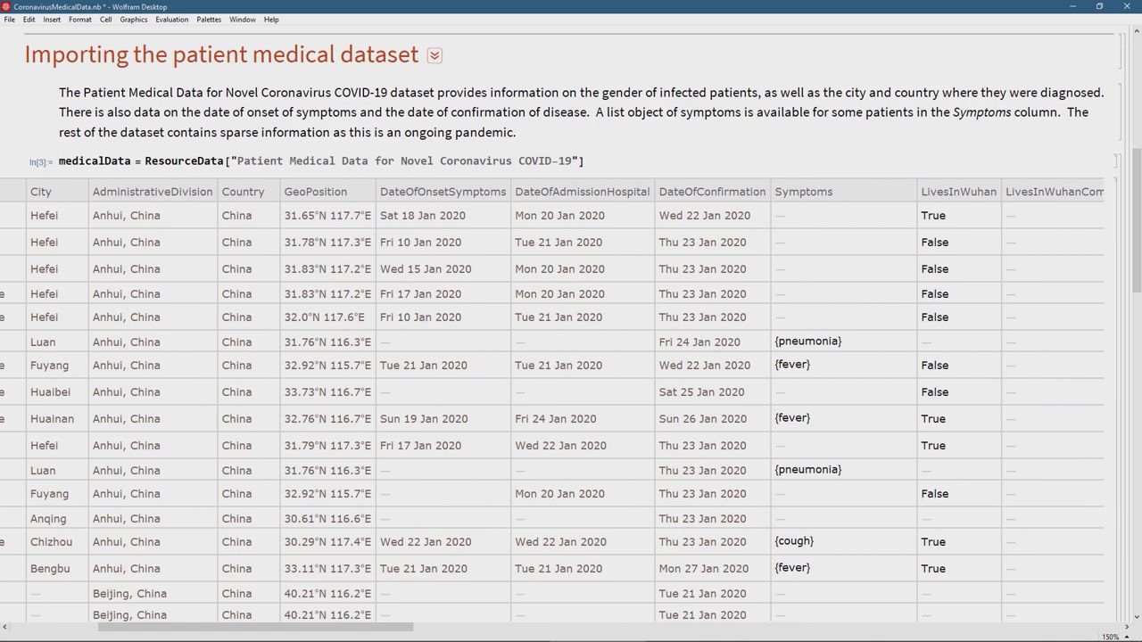
scroll(553, 402, right, 4)
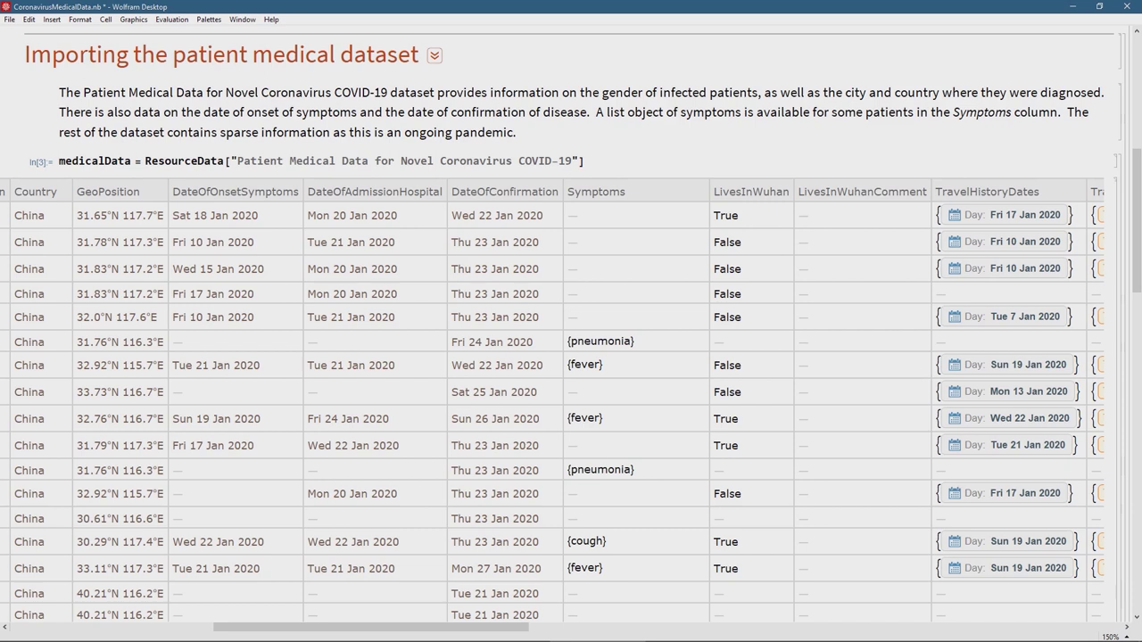
scroll(553, 401, right, 2)
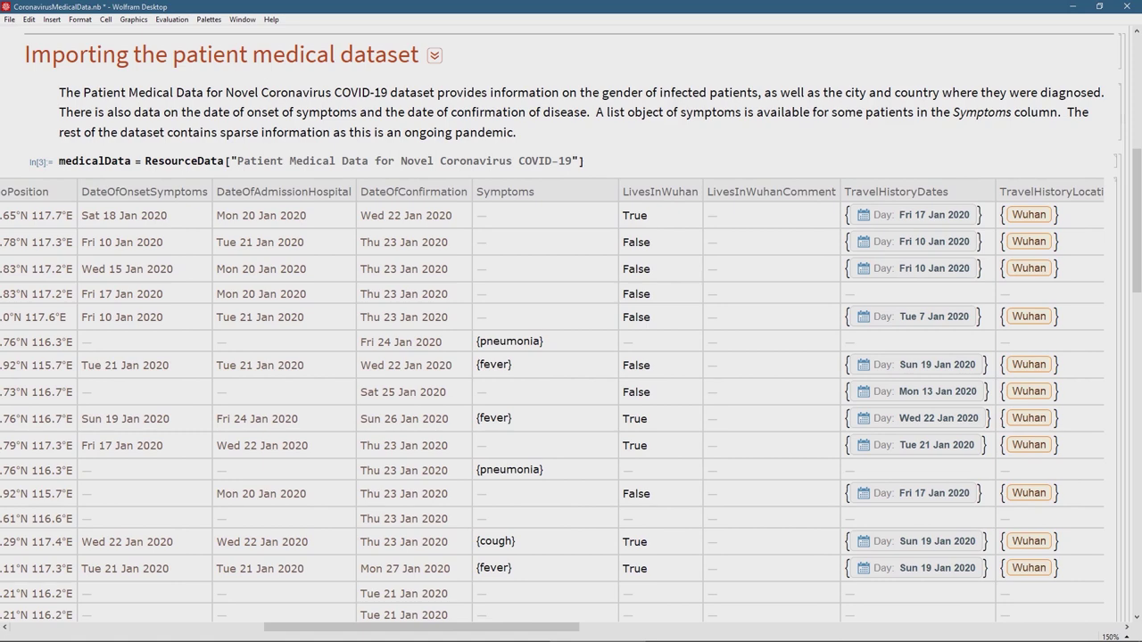
scroll(553, 401, right, 10)
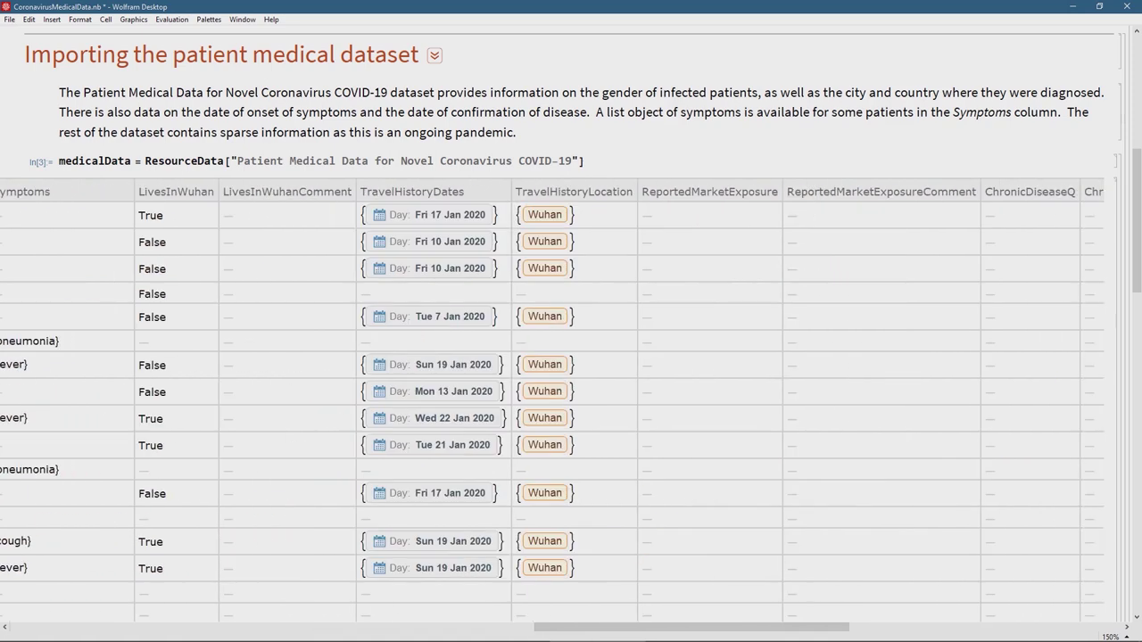
scroll(553, 401, right, 3)
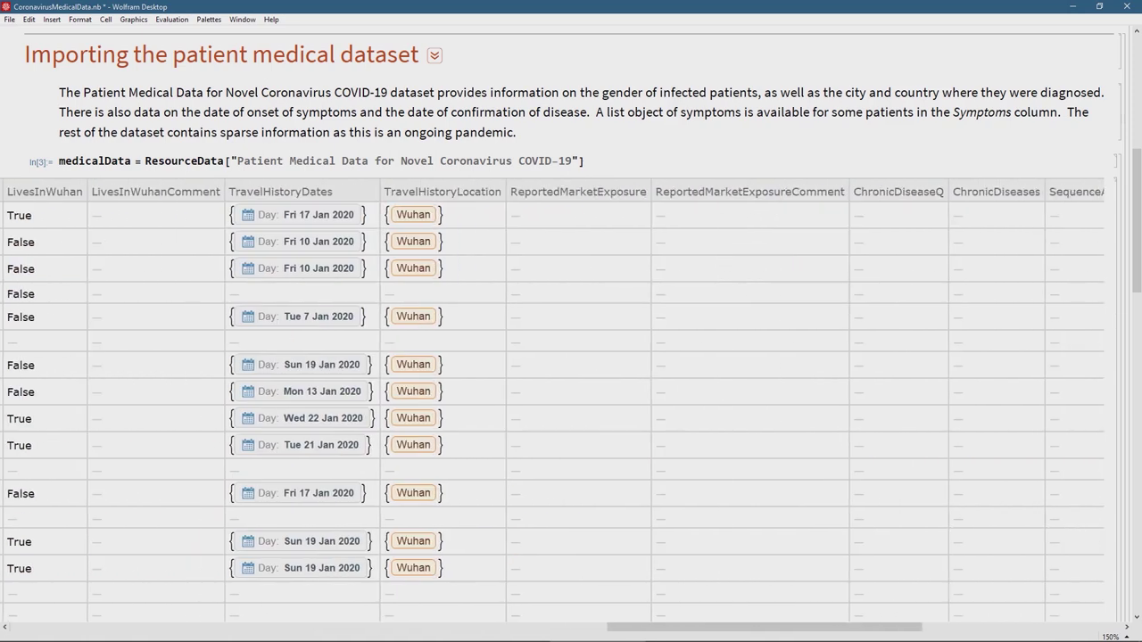
scroll(553, 401, right, 2)
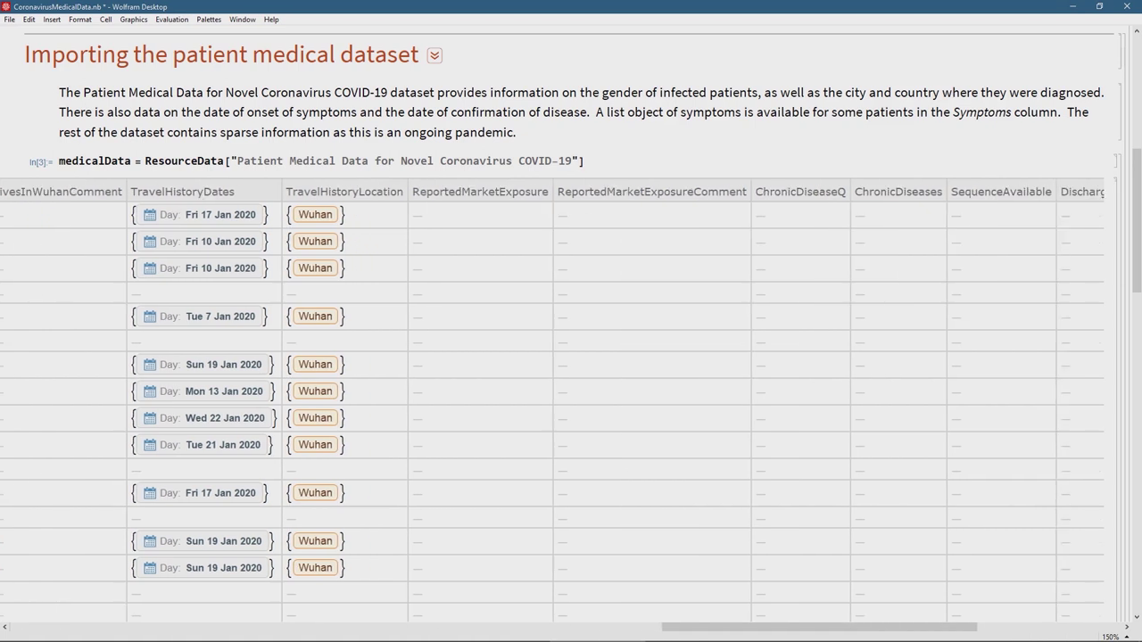
scroll(571, 324, down, 3)
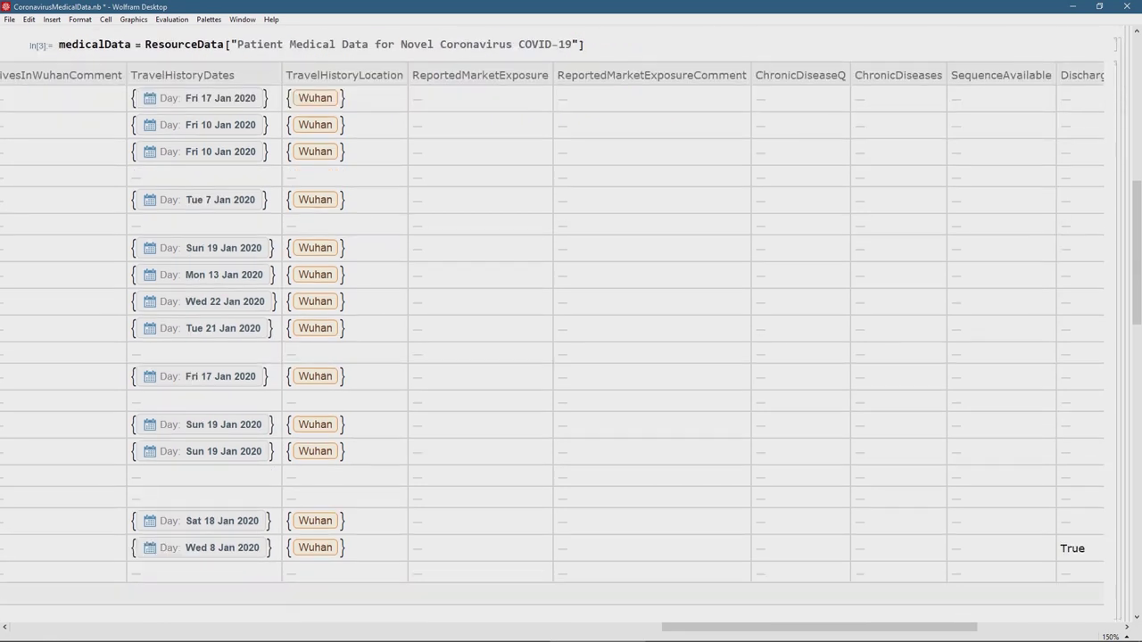
scroll(571, 323, down, 5)
scroll(571, 322, up, 8)
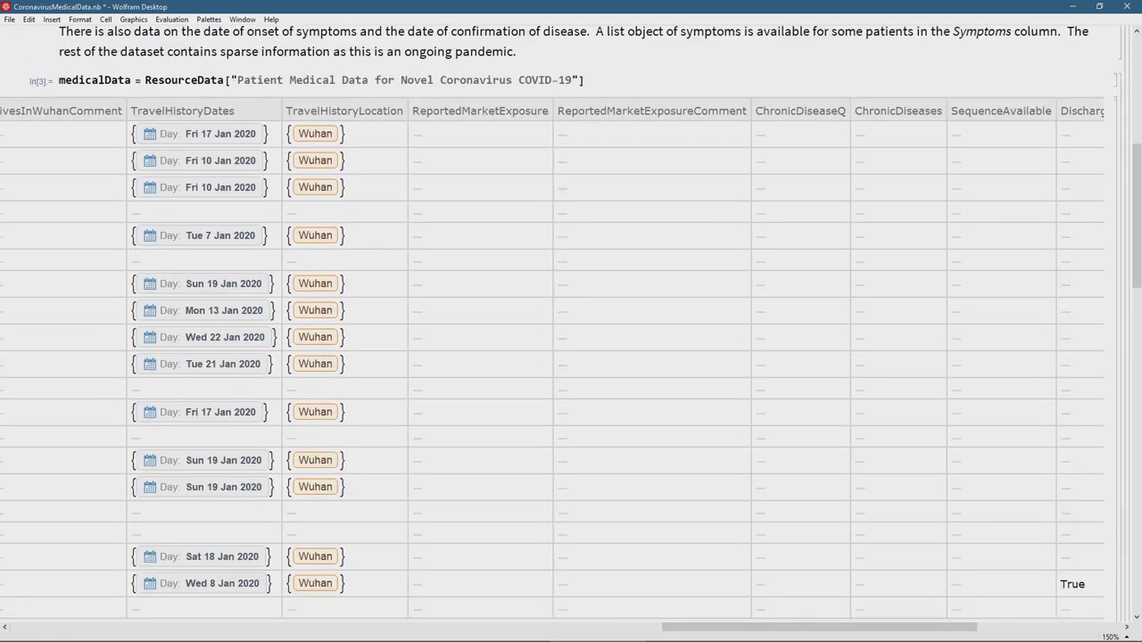
scroll(561, 437, right, 3)
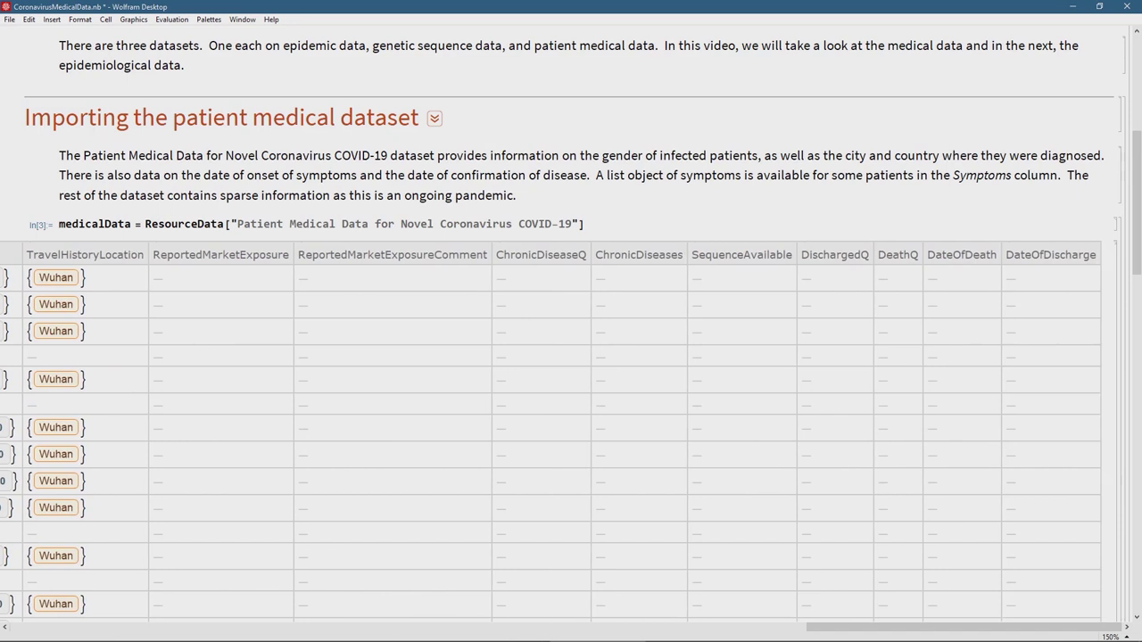
scroll(571, 356, down, 2)
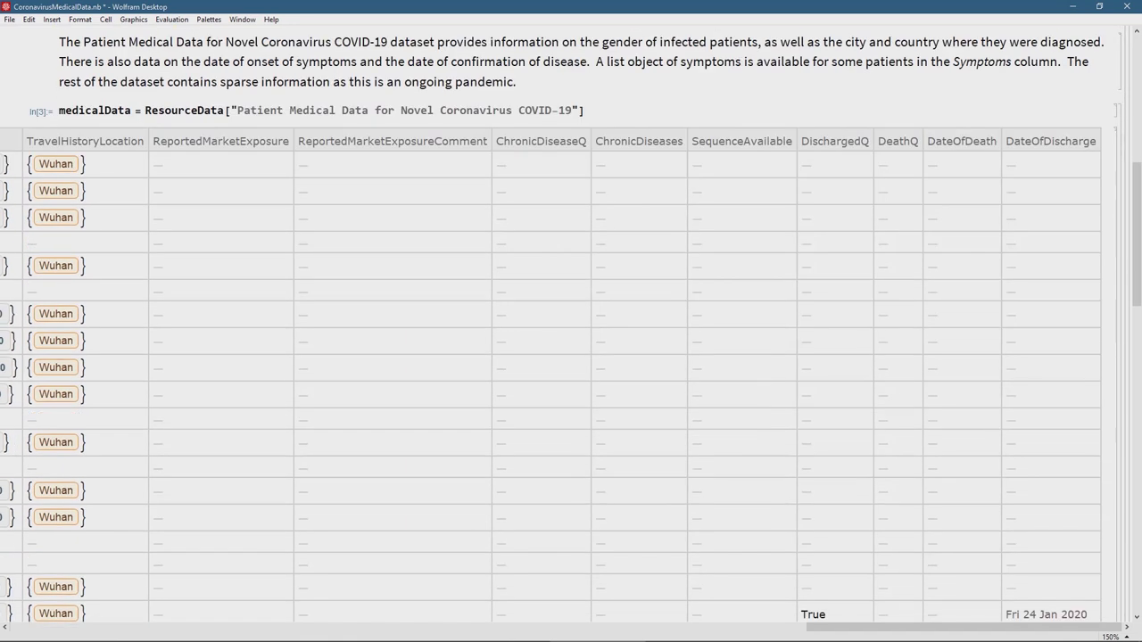
scroll(571, 357, down, 1)
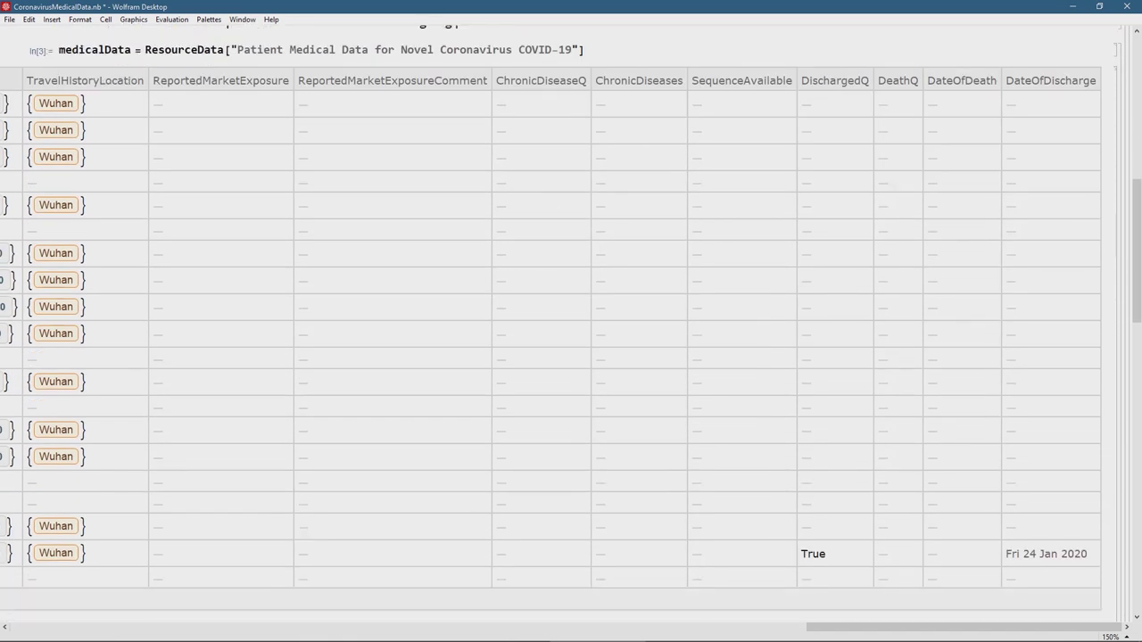
scroll(571, 339, left, 8)
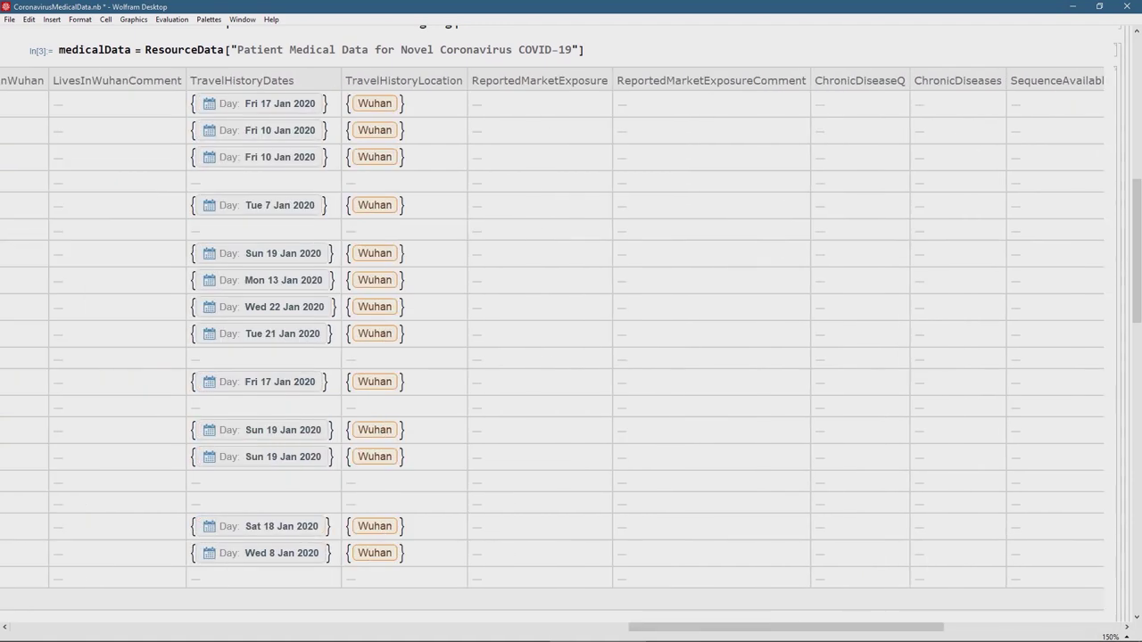
scroll(571, 357, up, 4)
scroll(571, 446, left, 10)
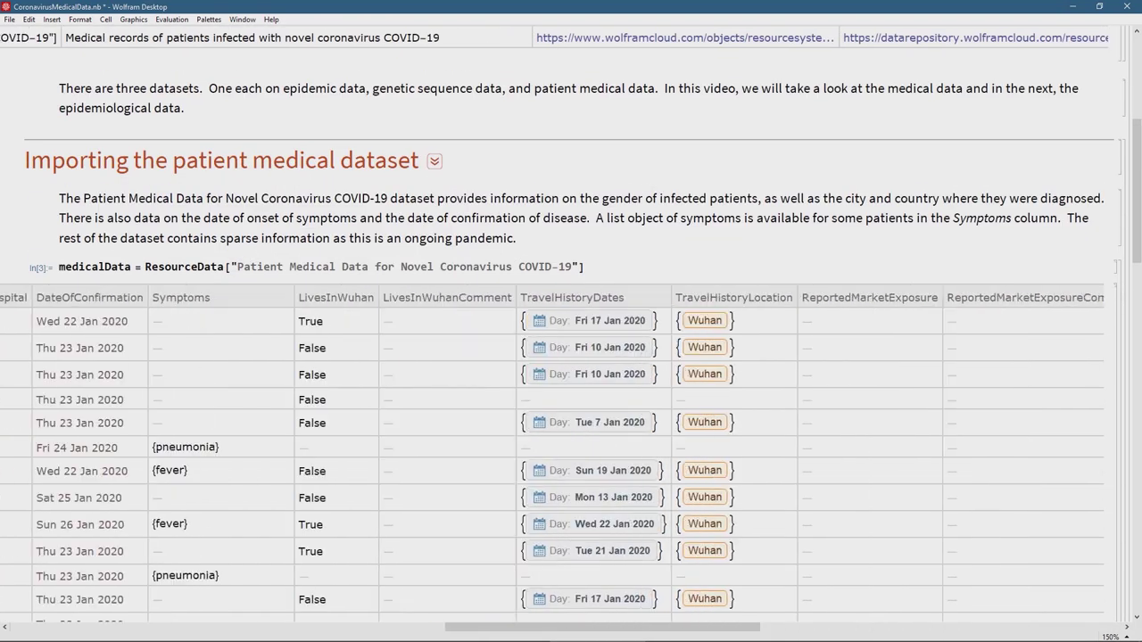
scroll(570, 446, left, 14)
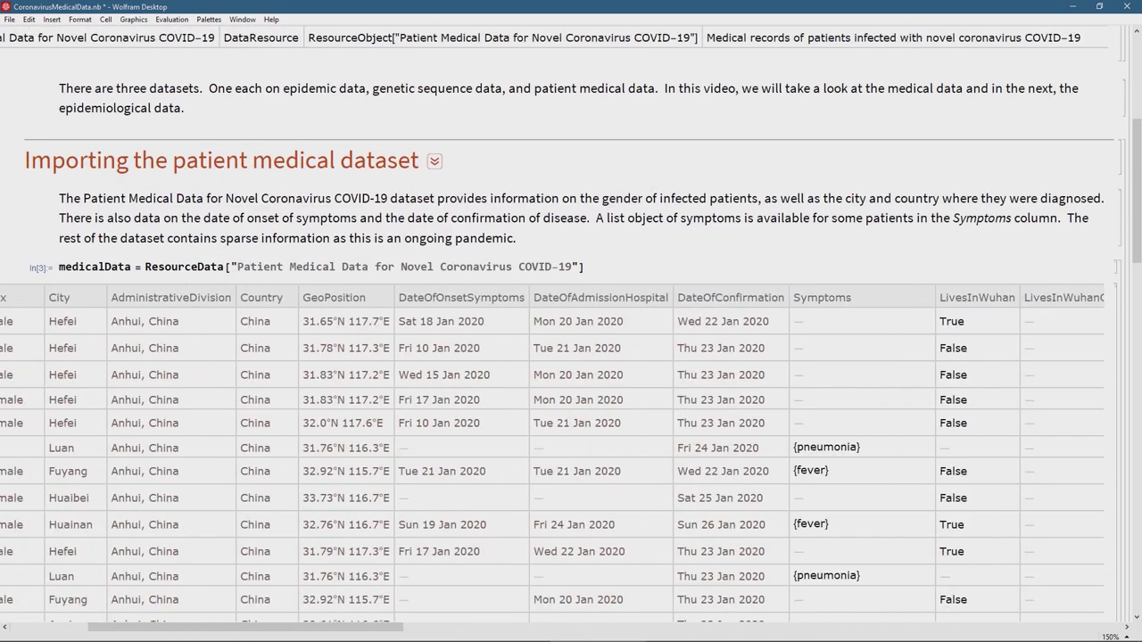
scroll(571, 446, left, 3)
Step: Evaluate Normal[medicalData[1, Keys]] below the dataset to list all its variable names
scroll(571, 356, down, 5)
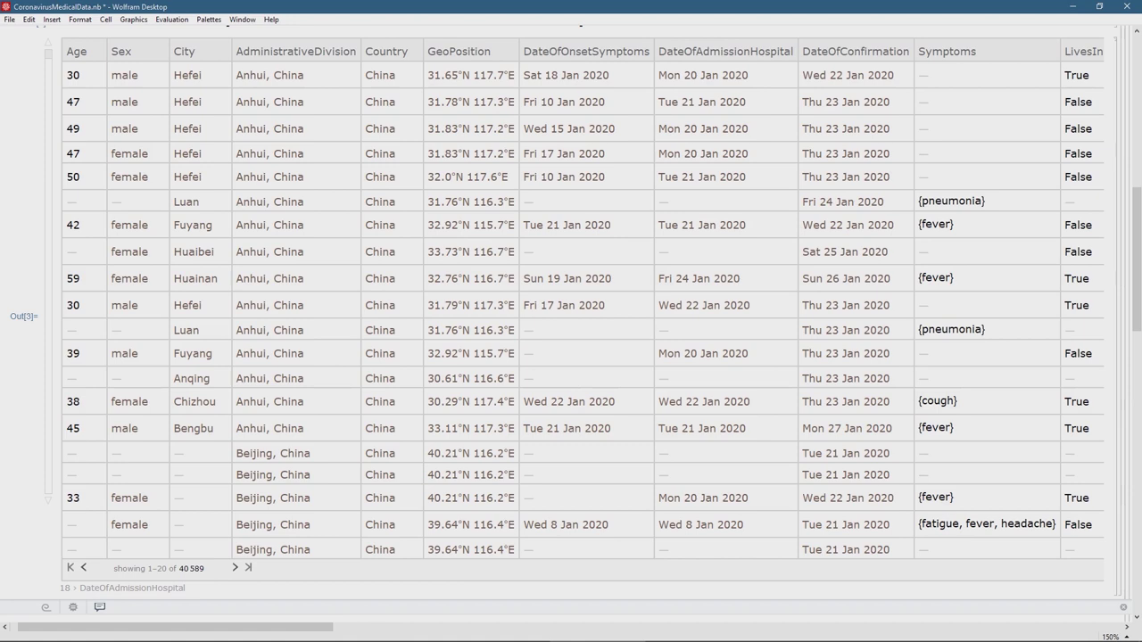
scroll(571, 321, down, 5)
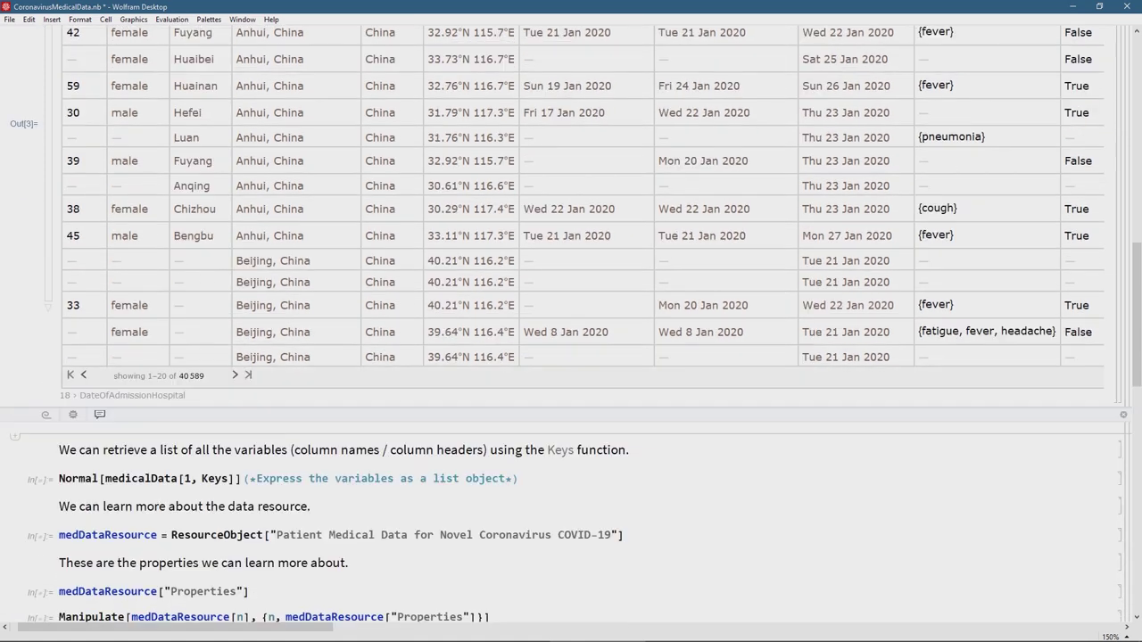
scroll(571, 321, down, 3)
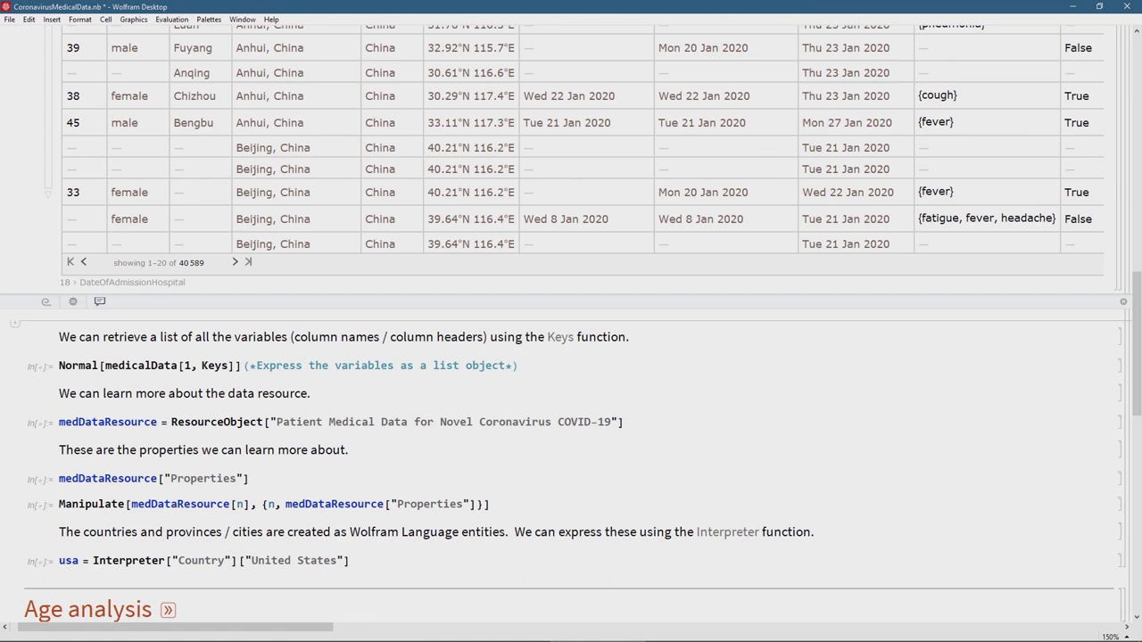
click(520, 366)
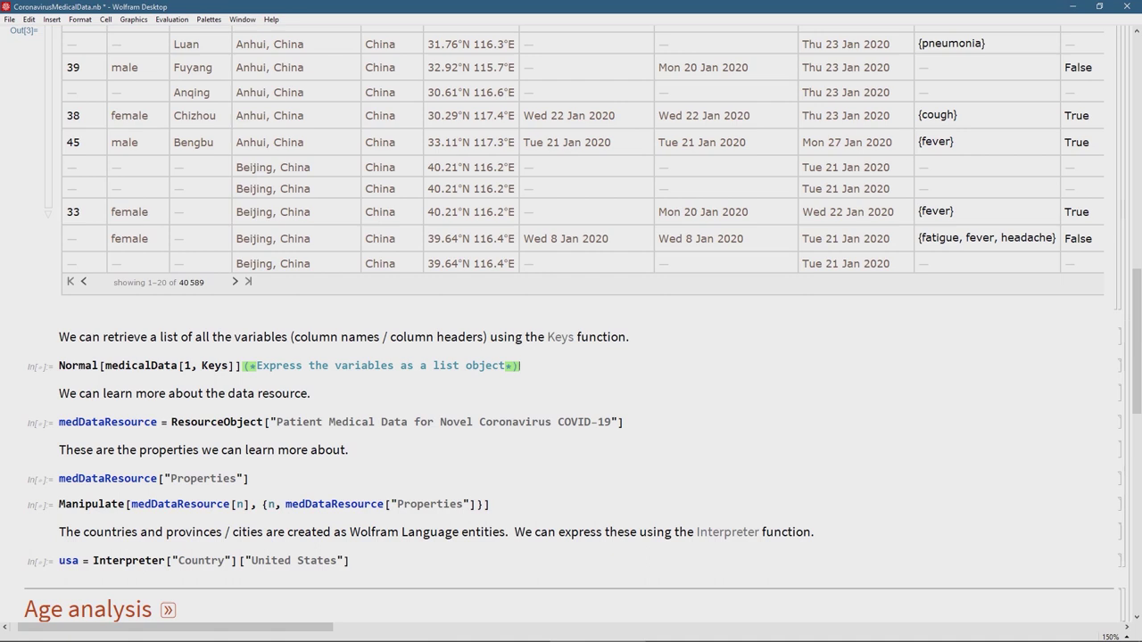
double_click(79, 366)
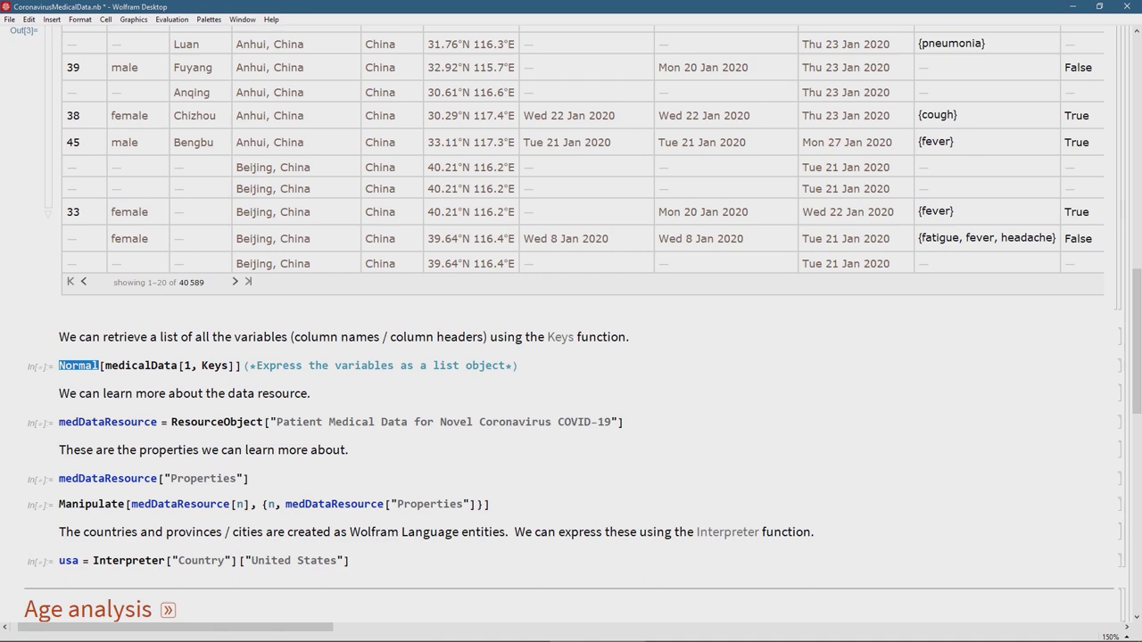
click(146, 366)
drag(104, 366, 178, 366)
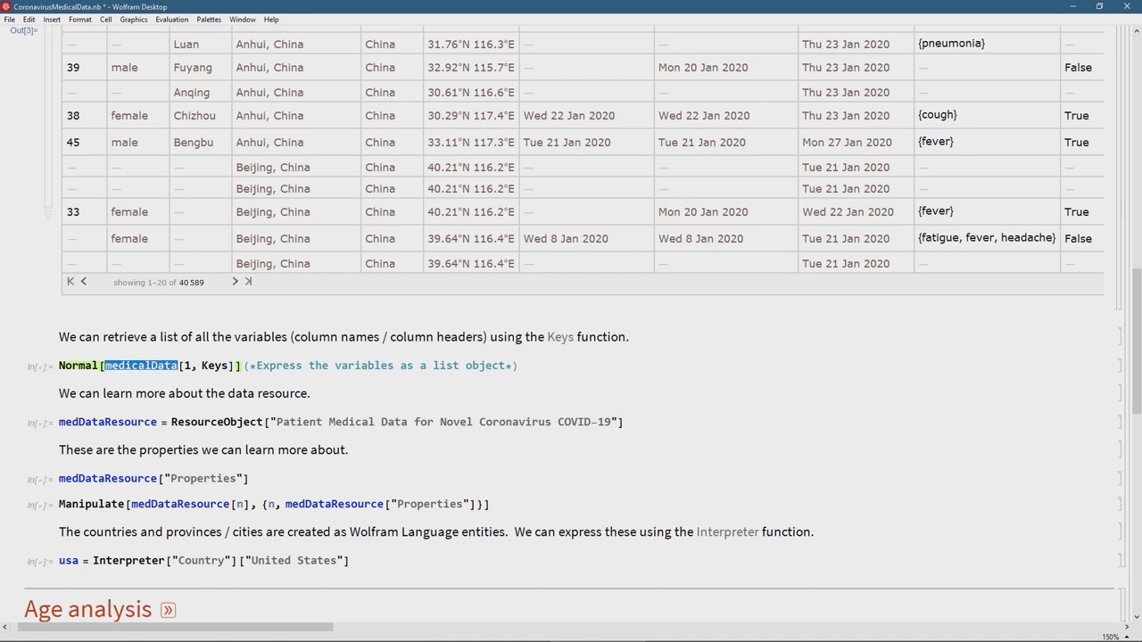
click(188, 366)
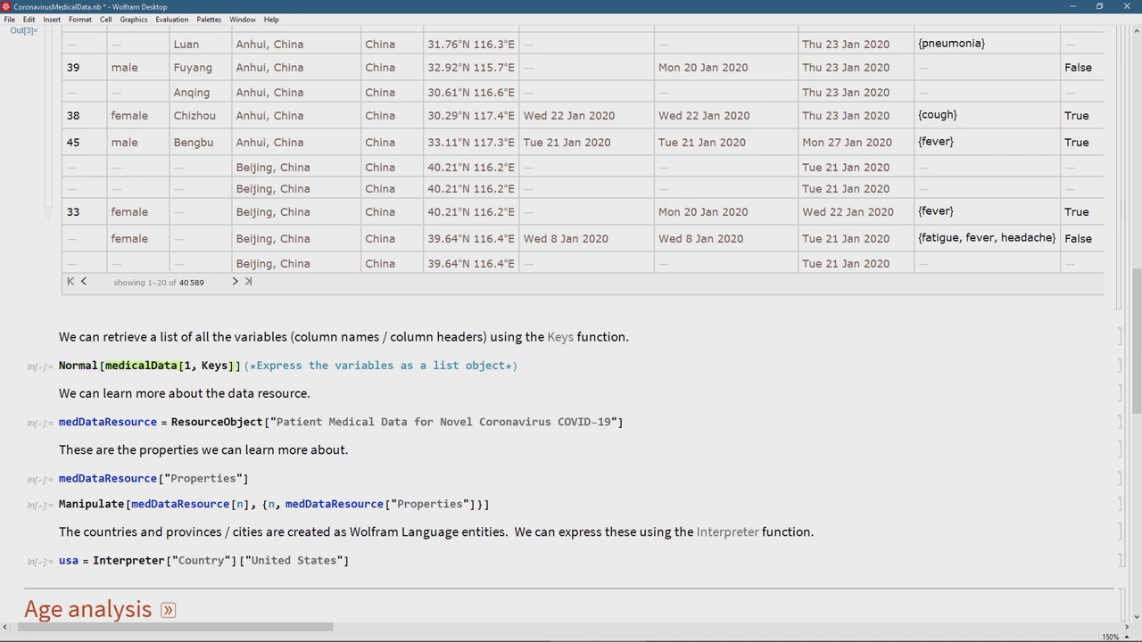
click(241, 365)
key(shift+Return)
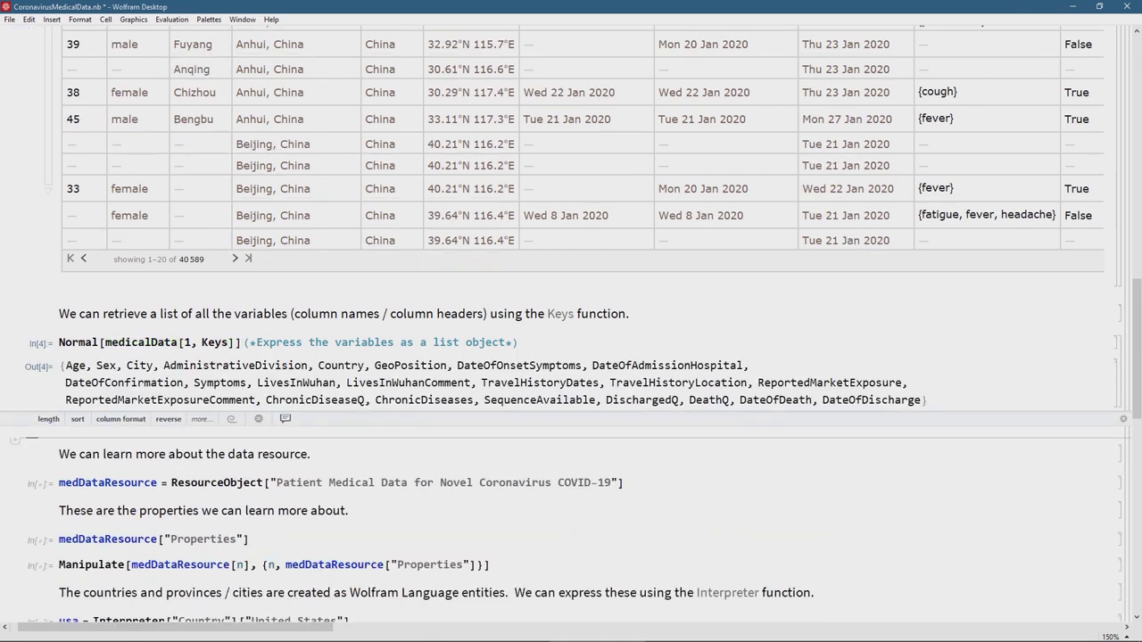
Step: Evaluate the ResourceObject cell that defines medDataResource, and evaluate medDataResource["Properties"] to list its properties
scroll(571, 321, down, 2)
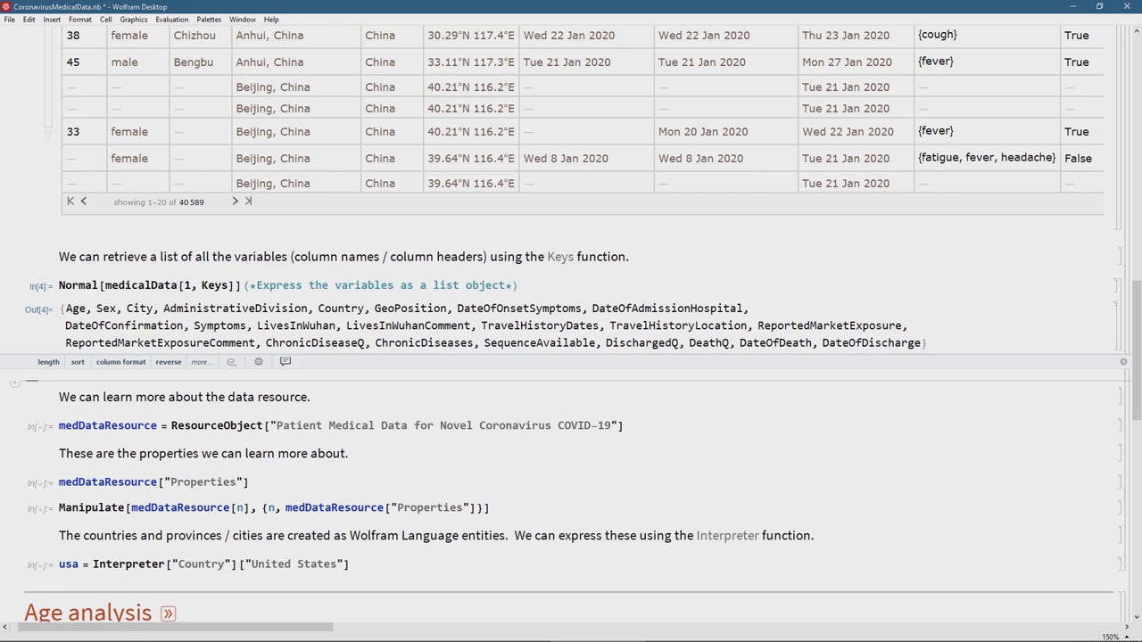
scroll(566, 324, down, 1)
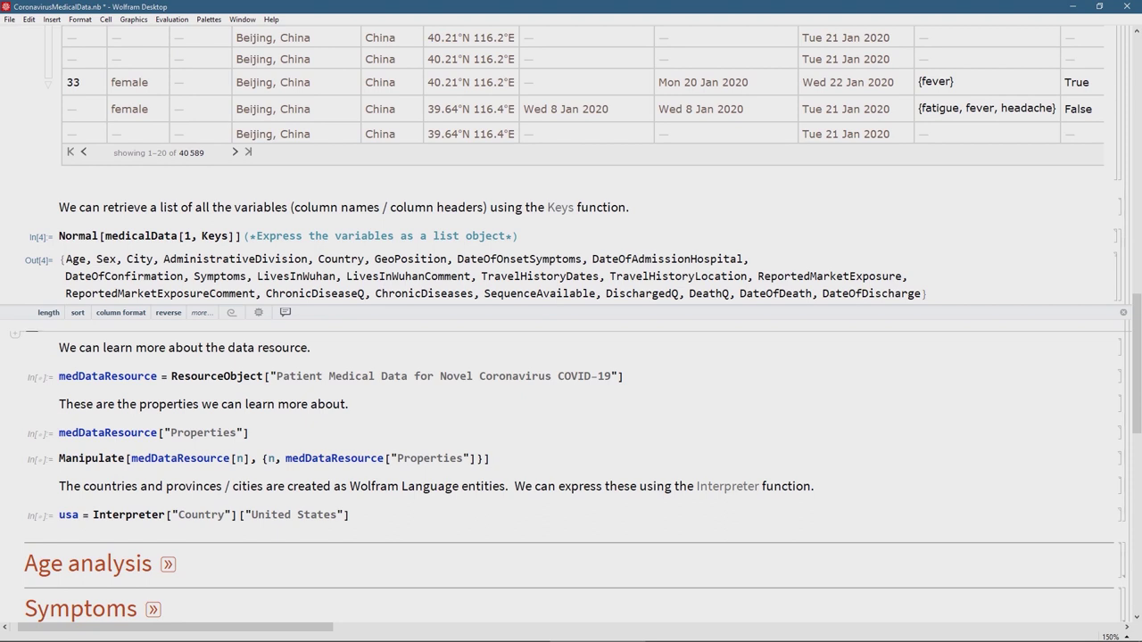
click(625, 376)
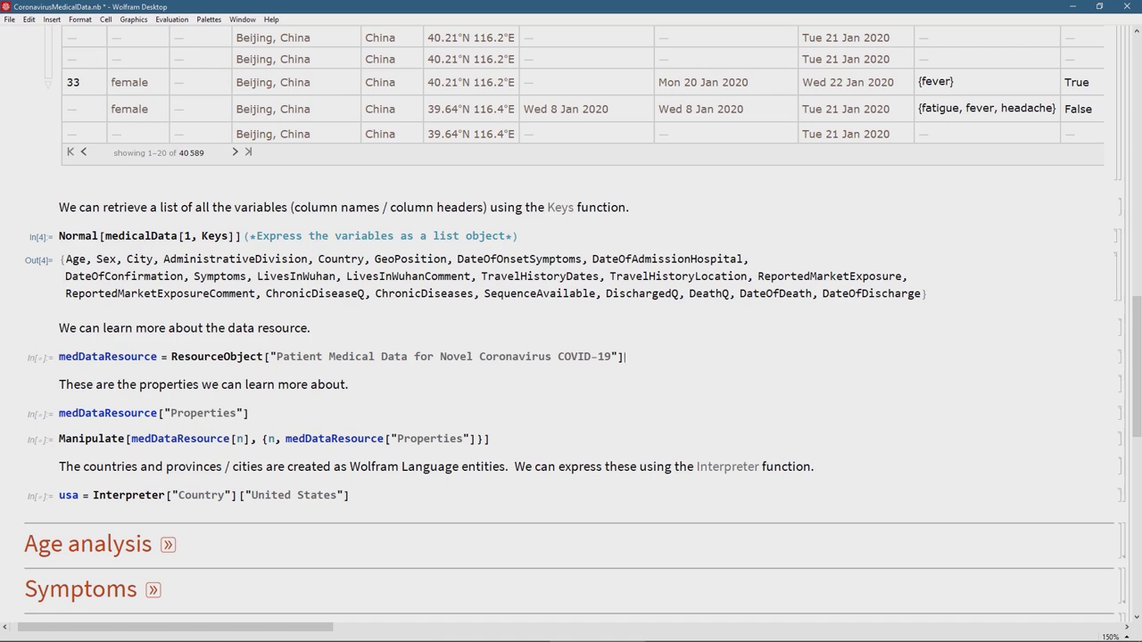
key(shift+Return)
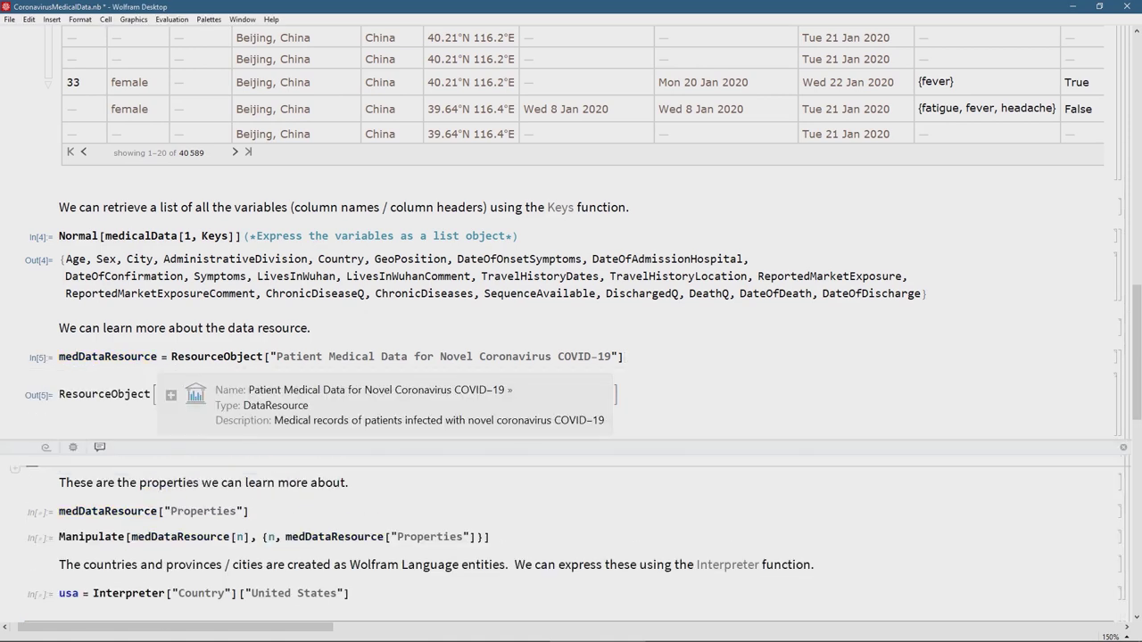
scroll(570, 324, down, 2)
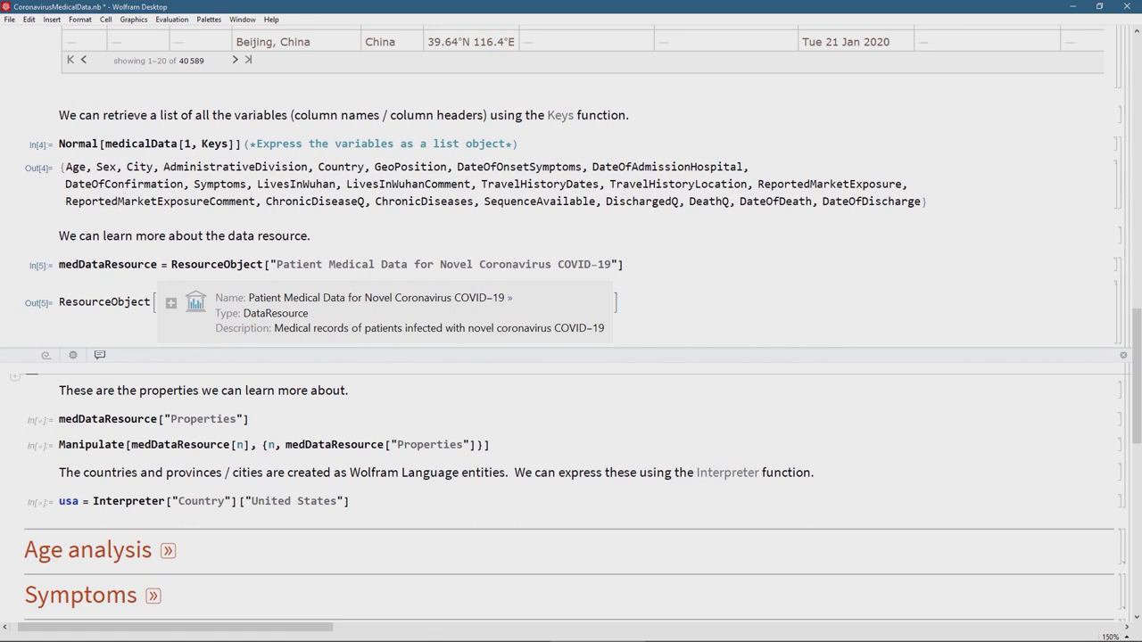
key(shift+Return)
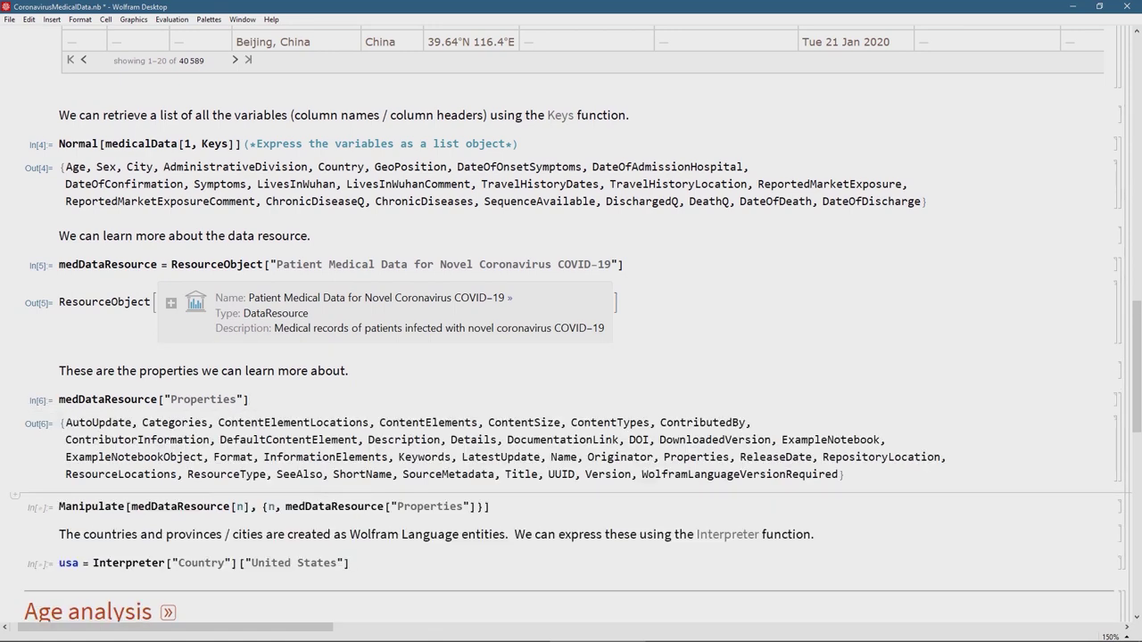
Step: Evaluate the Manipulate cell to build an interactive selector over the properties of medDataResource
scroll(571, 323, down, 2)
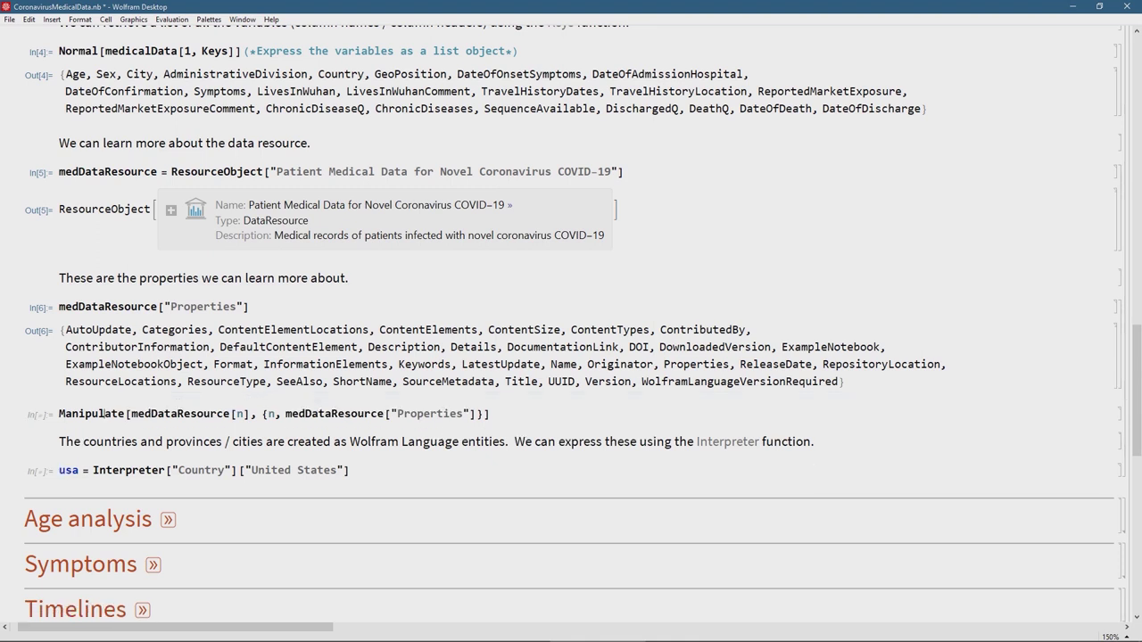
click(241, 414)
click(267, 414)
click(490, 414)
key(shift+Return)
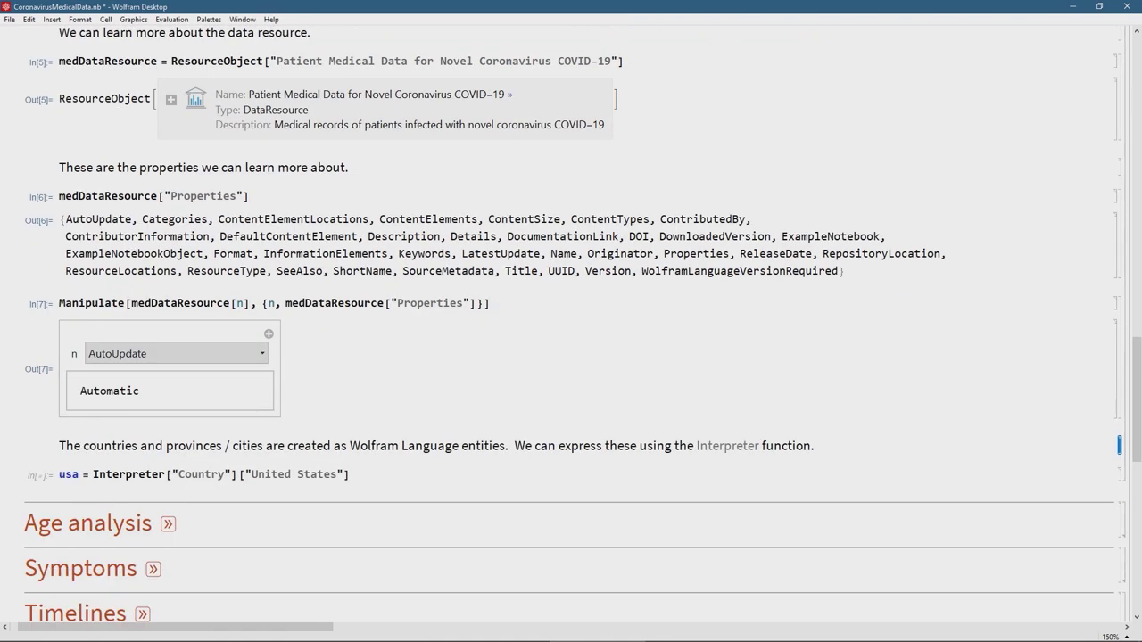
Step: Show the Details property of medDataResource in the interactive property selector, followed by its LatestUpdate property
click(175, 353)
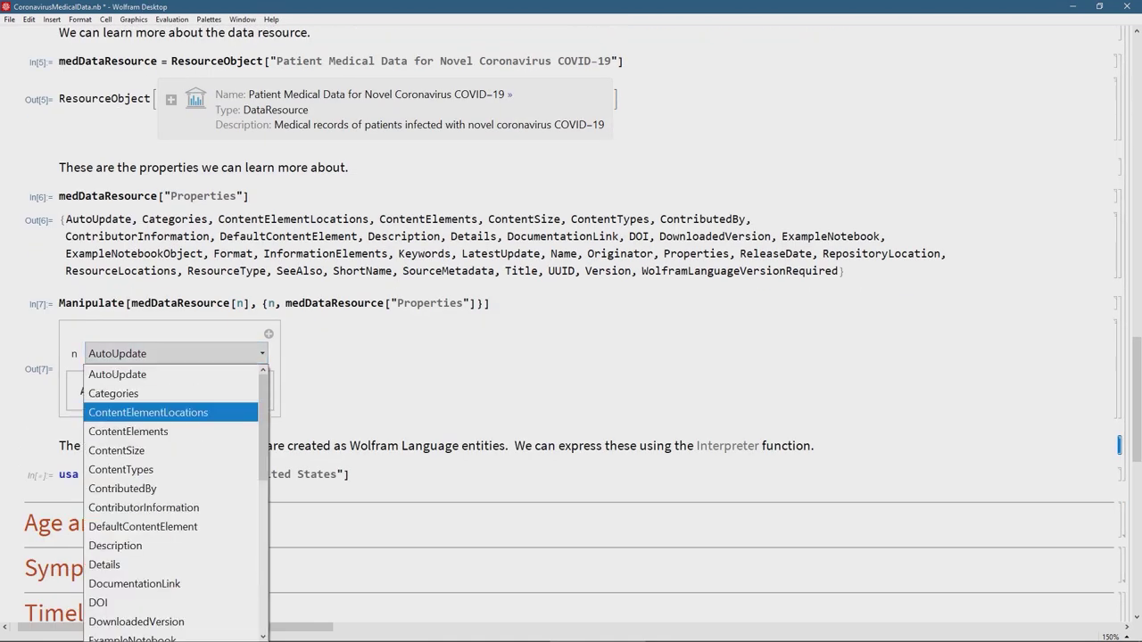
scroll(176, 504, down, 1)
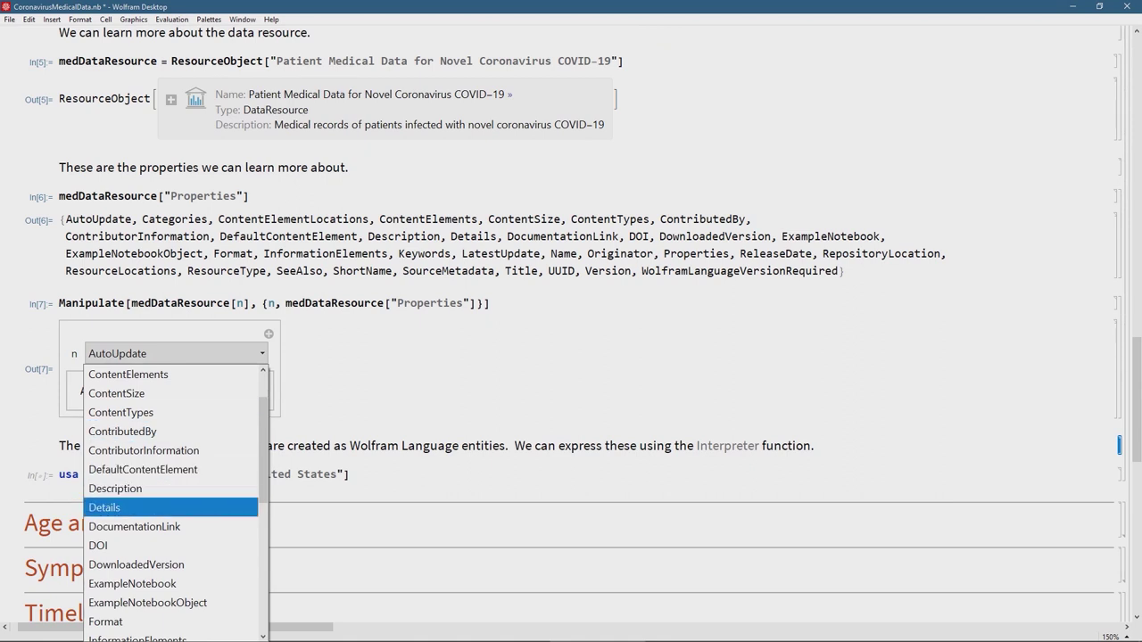
click(104, 507)
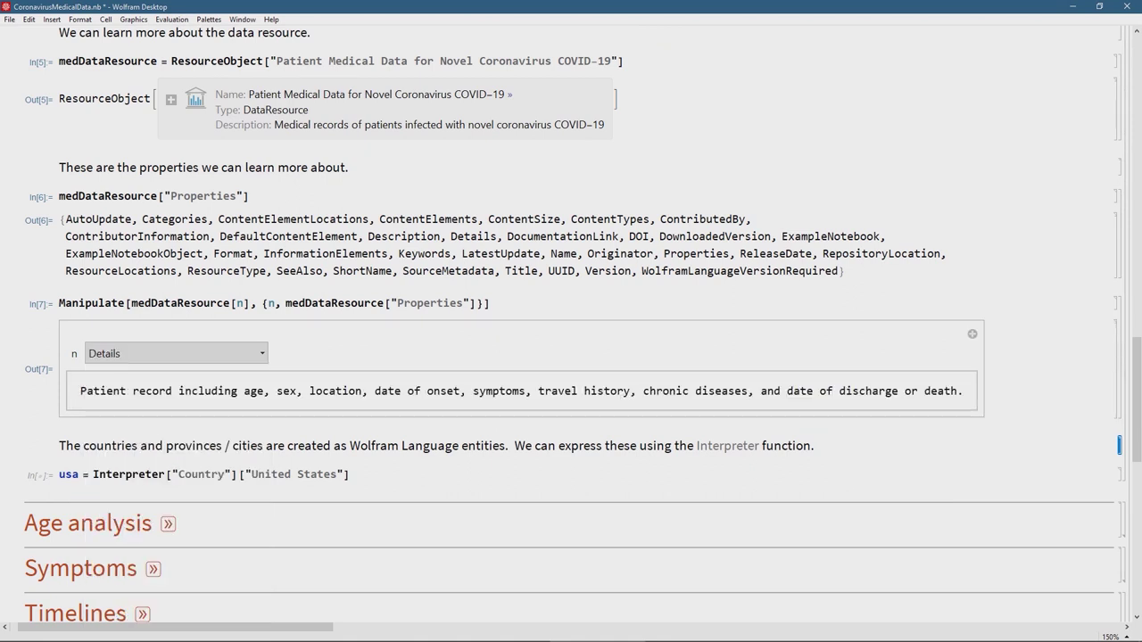
click(176, 353)
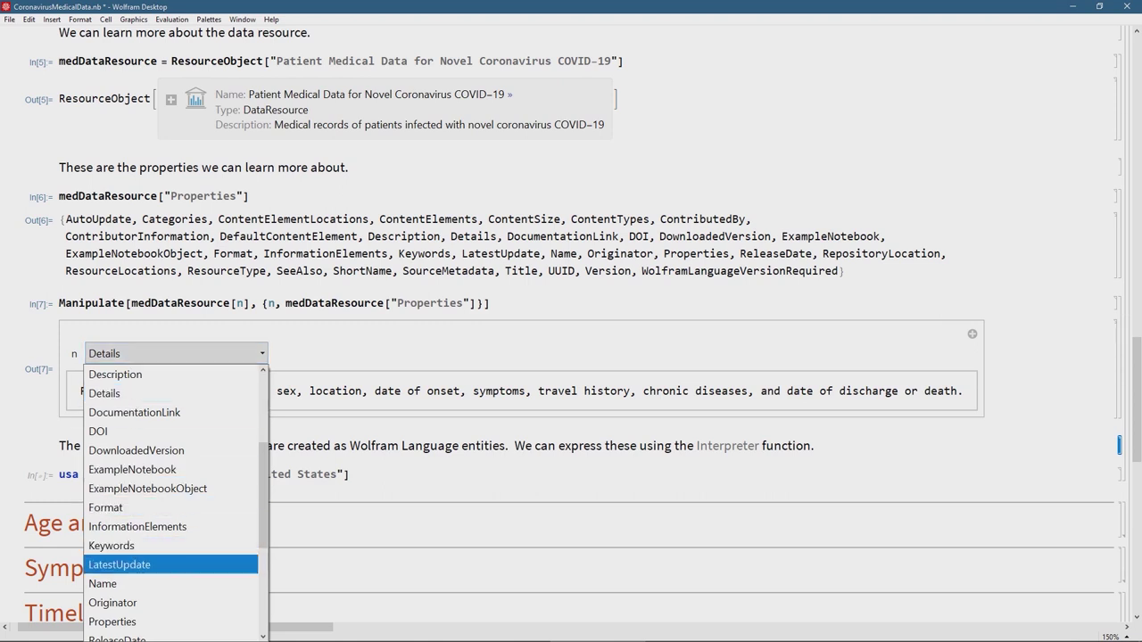
click(118, 565)
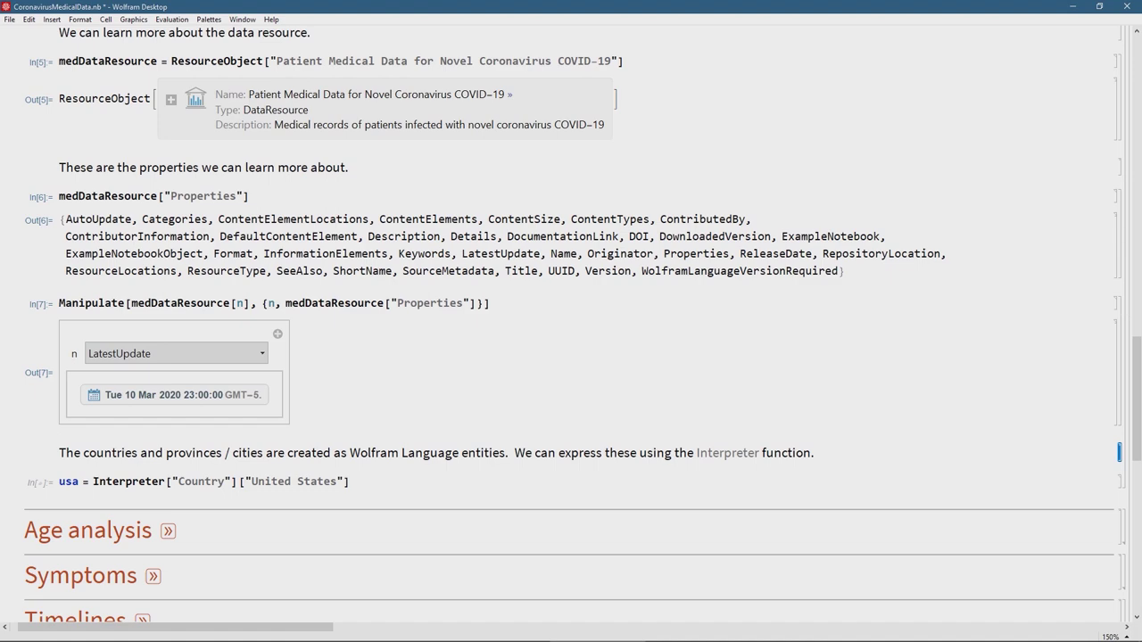
Step: Evaluate usa = Interpreter["Country"]["United States"] below the property selector to store the country entity
scroll(571, 321, down, 3)
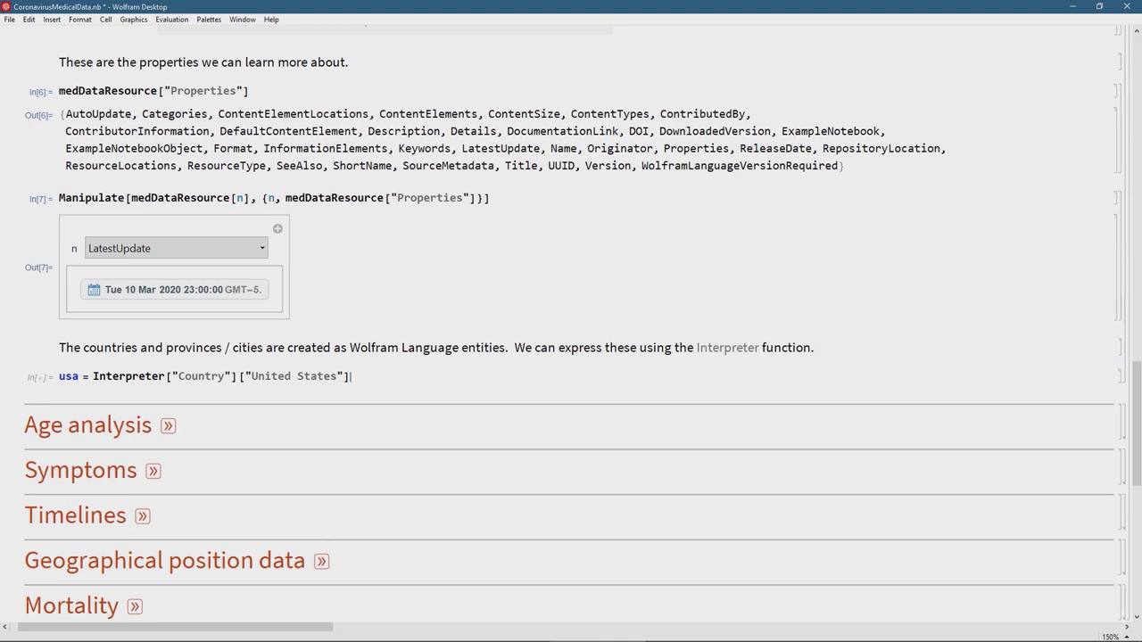
scroll(570, 321, up, 14)
scroll(571, 322, up, 5)
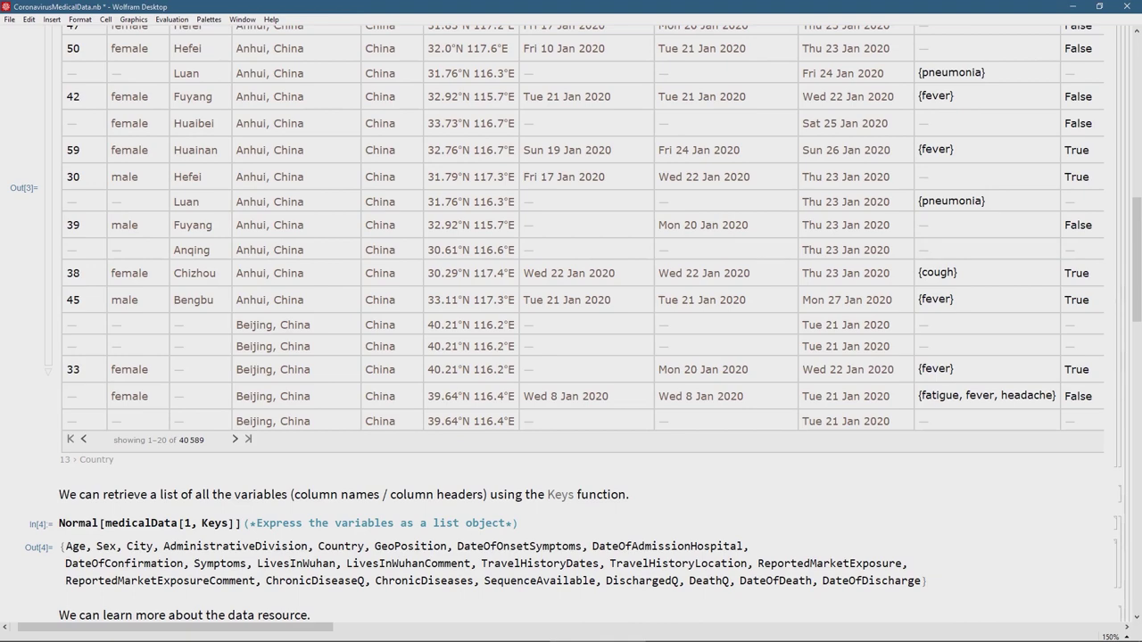
scroll(571, 321, down, 15)
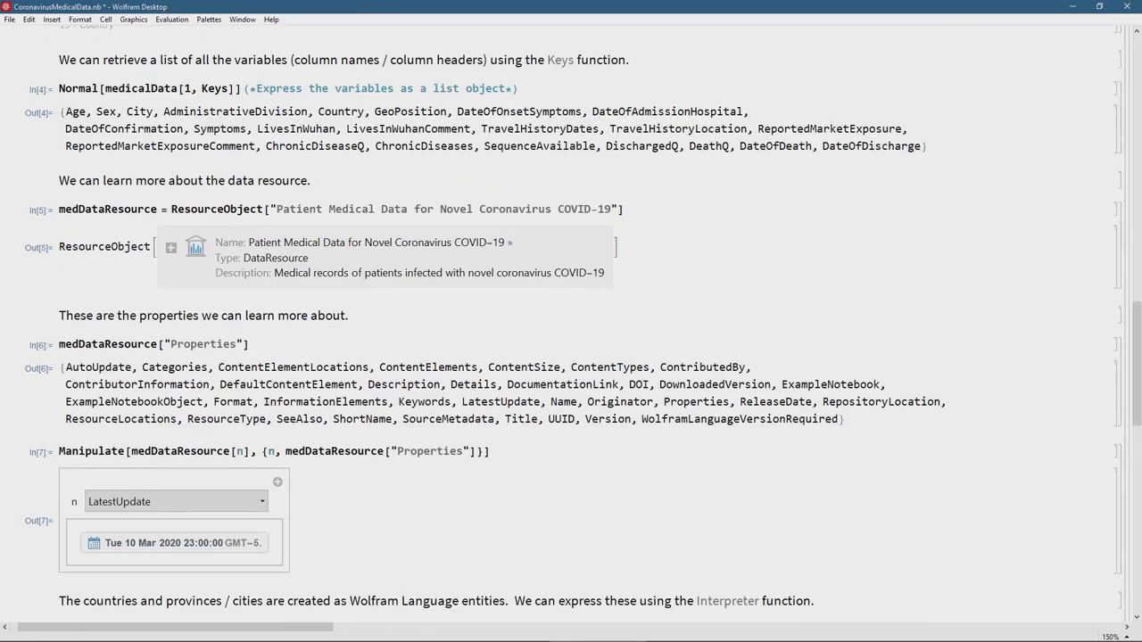
scroll(571, 321, down, 2)
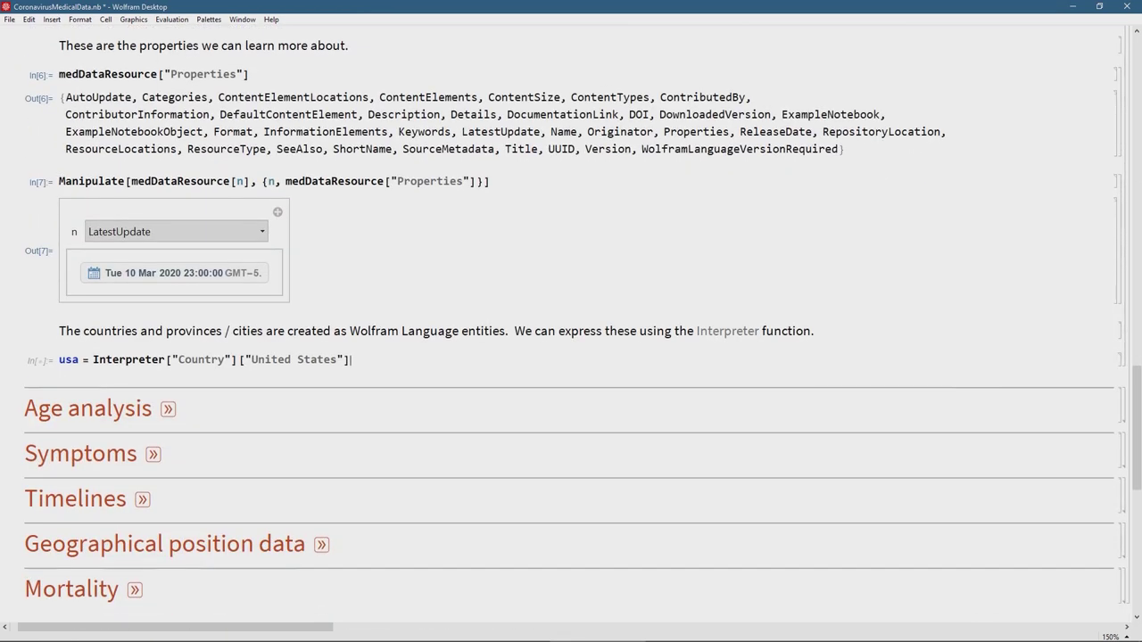
click(351, 360)
key(shift+Return)
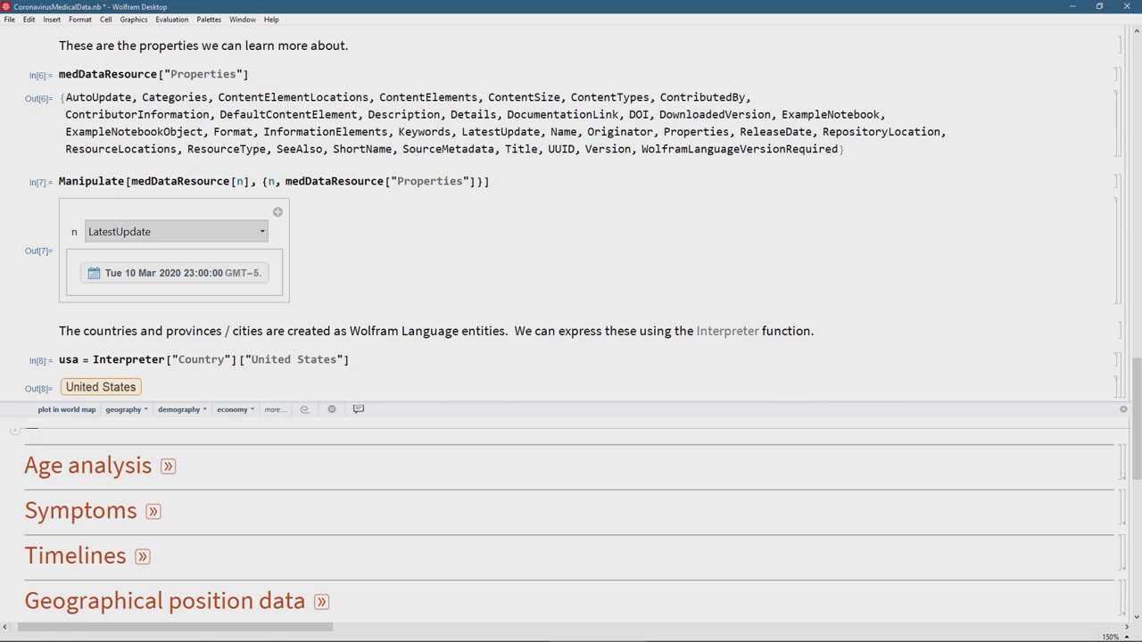
Step: Expand the Age analysis section of the notebook to reveal its text and code cells
scroll(570, 324, down, 5)
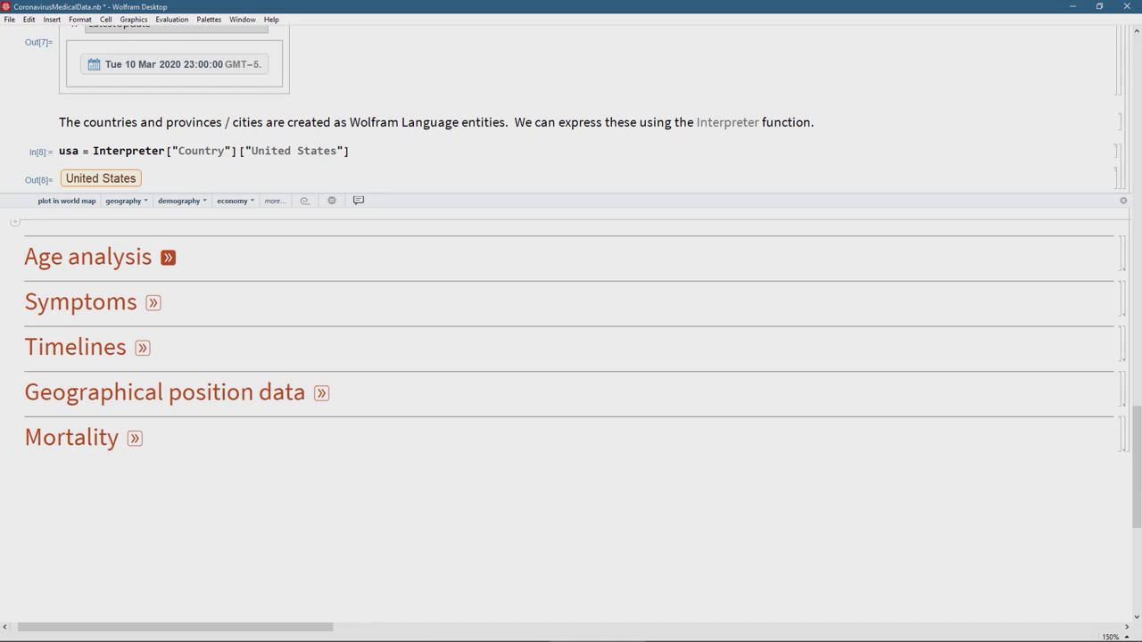
click(167, 256)
scroll(570, 324, down, 1)
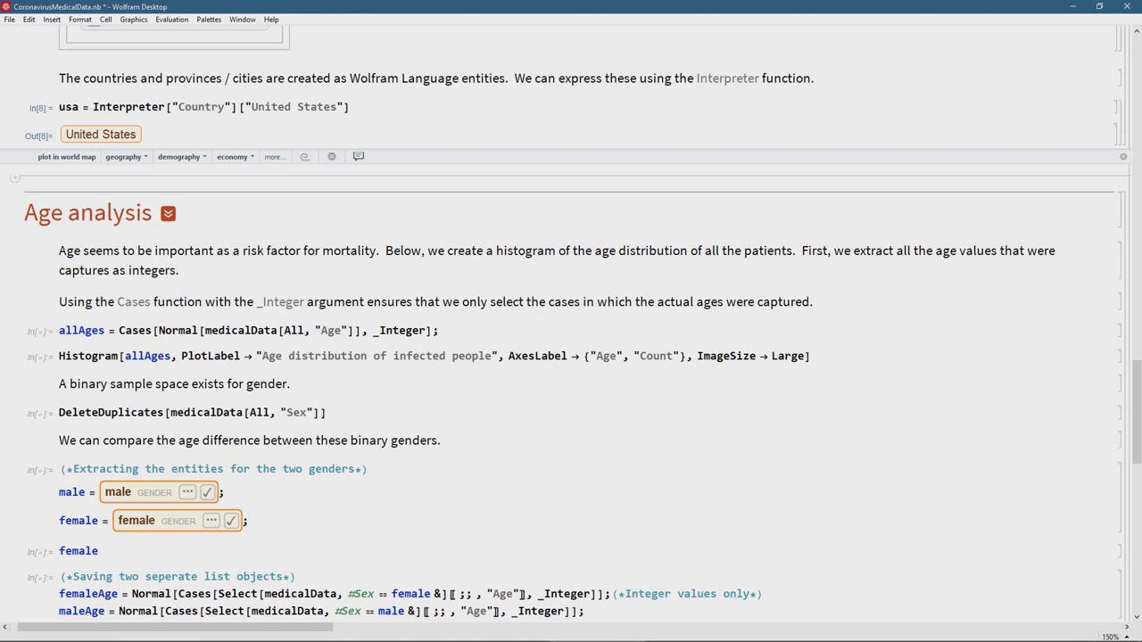
Step: Evaluate the allAges cell that extracts the integer ages, and the Histogram cell titled "Age distribution of infected people"
click(179, 330)
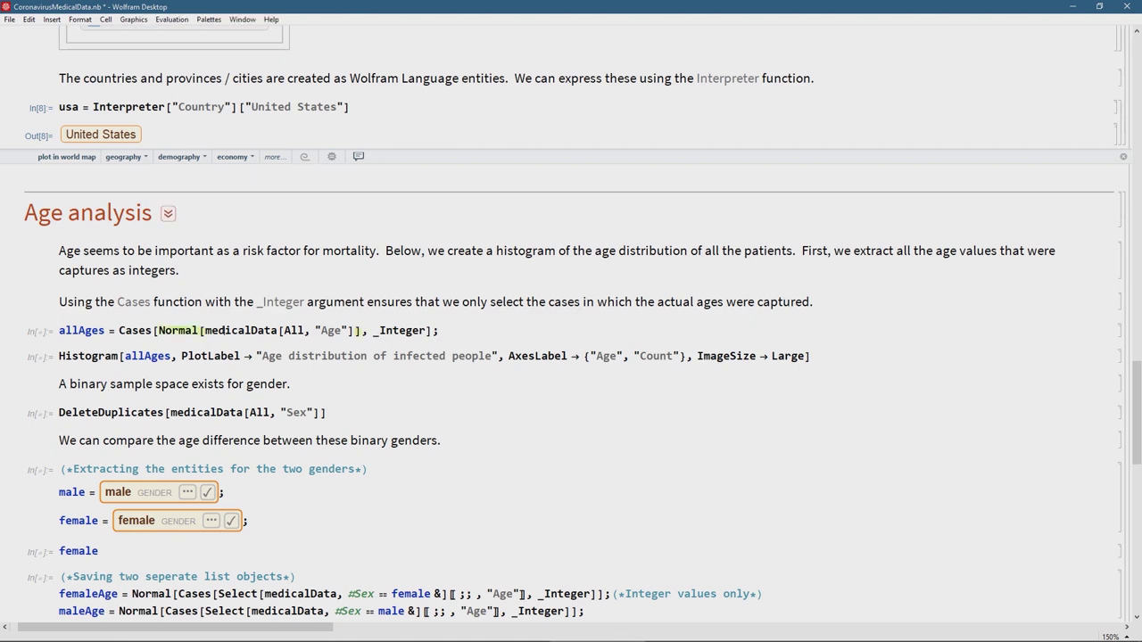
click(178, 311)
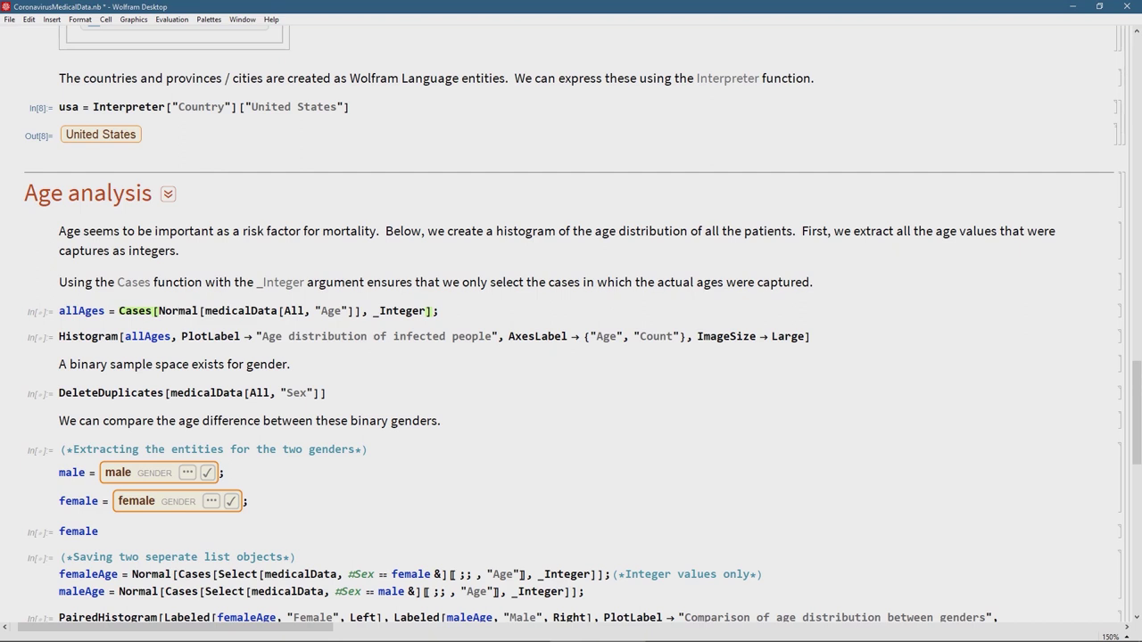
drag(211, 310, 278, 310)
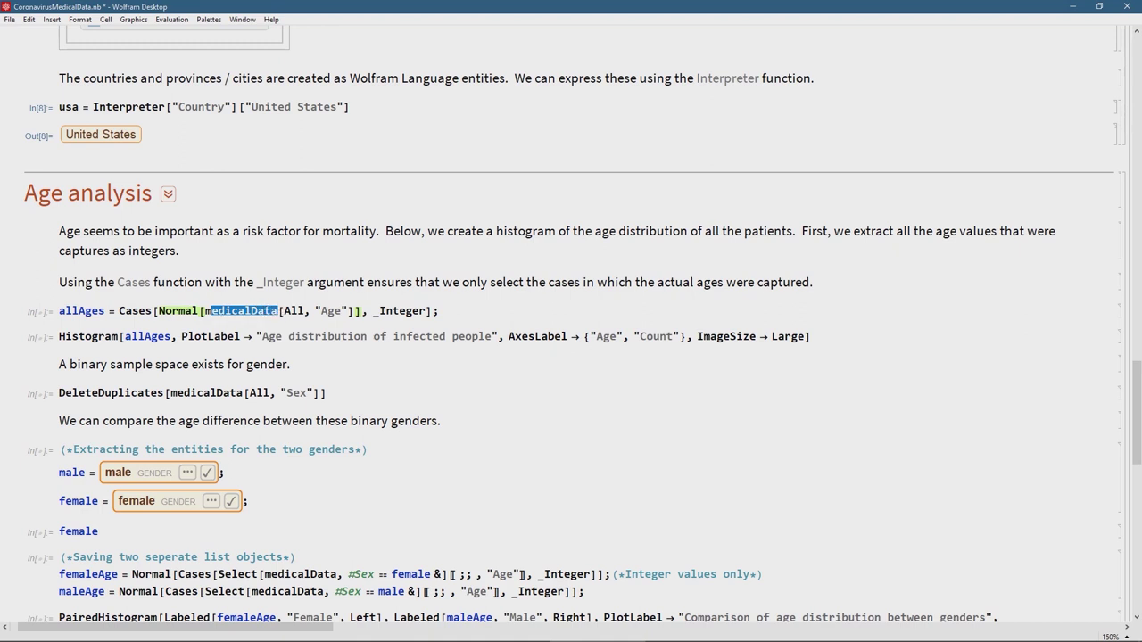
click(305, 310)
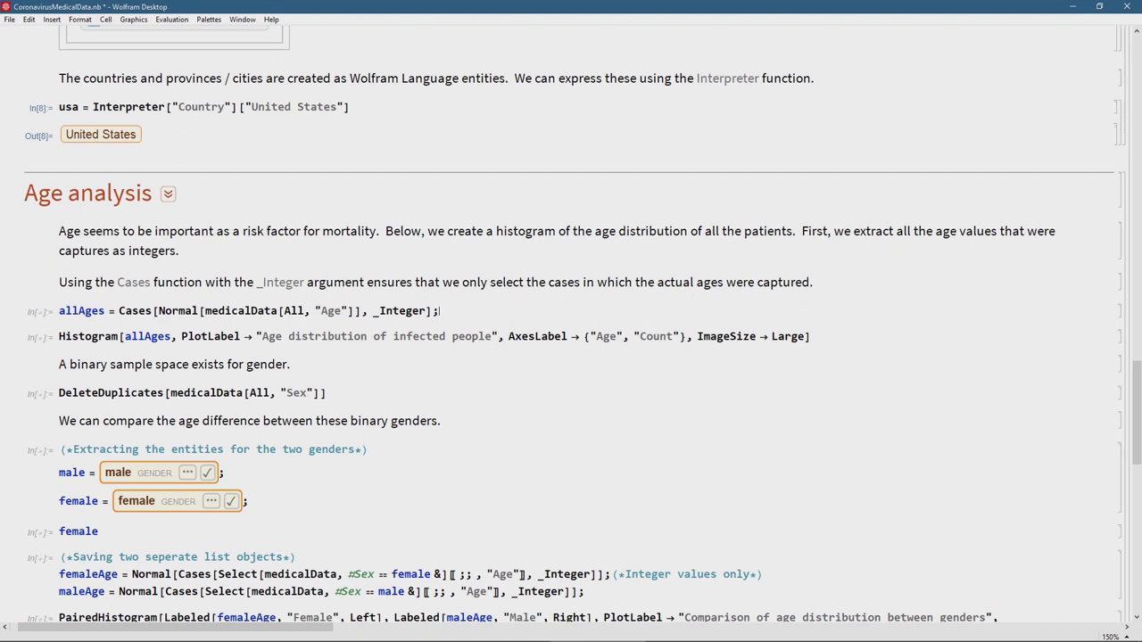
key(shift+Return)
key(shift+Return)
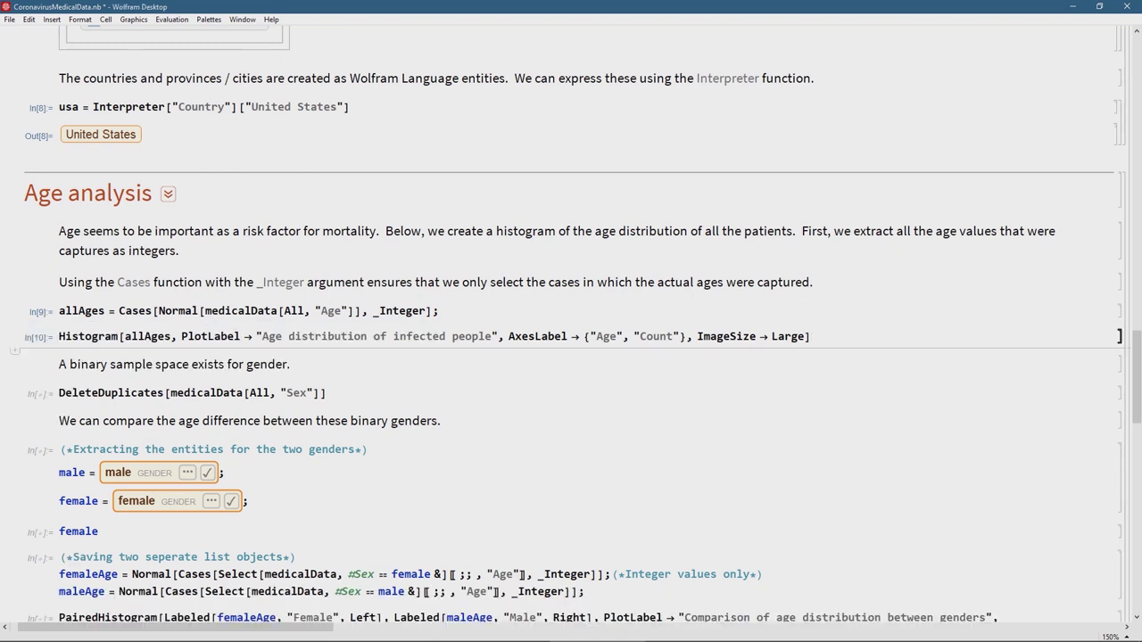
scroll(570, 357, down, 4)
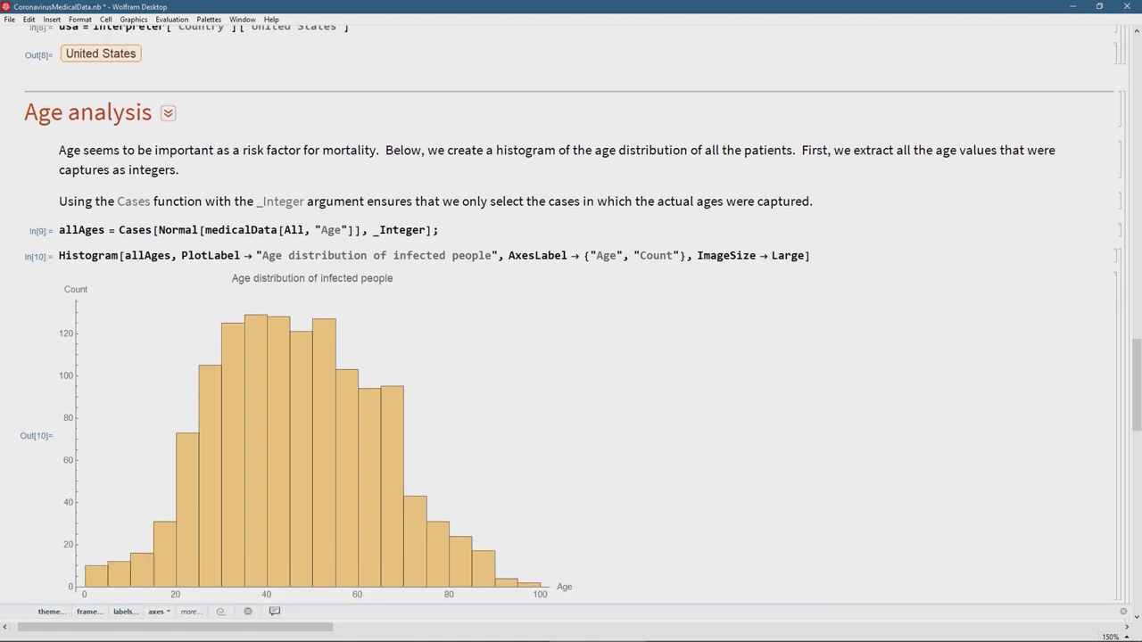
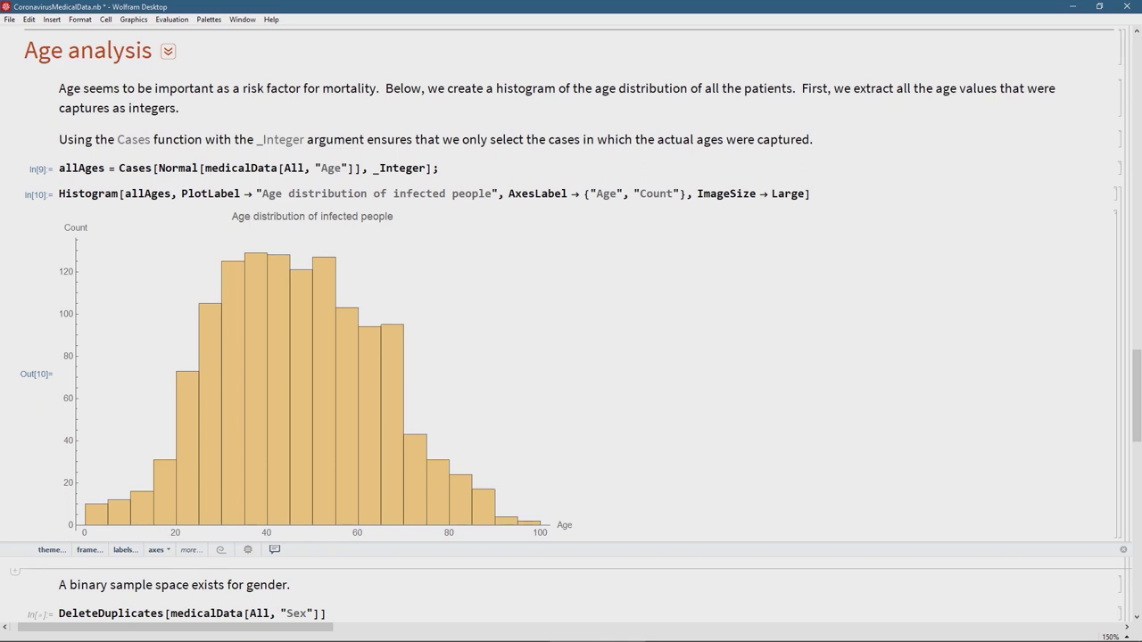
Step: Evaluate DeleteDuplicates[medicalData[All, "Sex"]] below the age histogram to list the distinct sex values
scroll(571, 321, down, 3)
scroll(571, 321, down, 3)
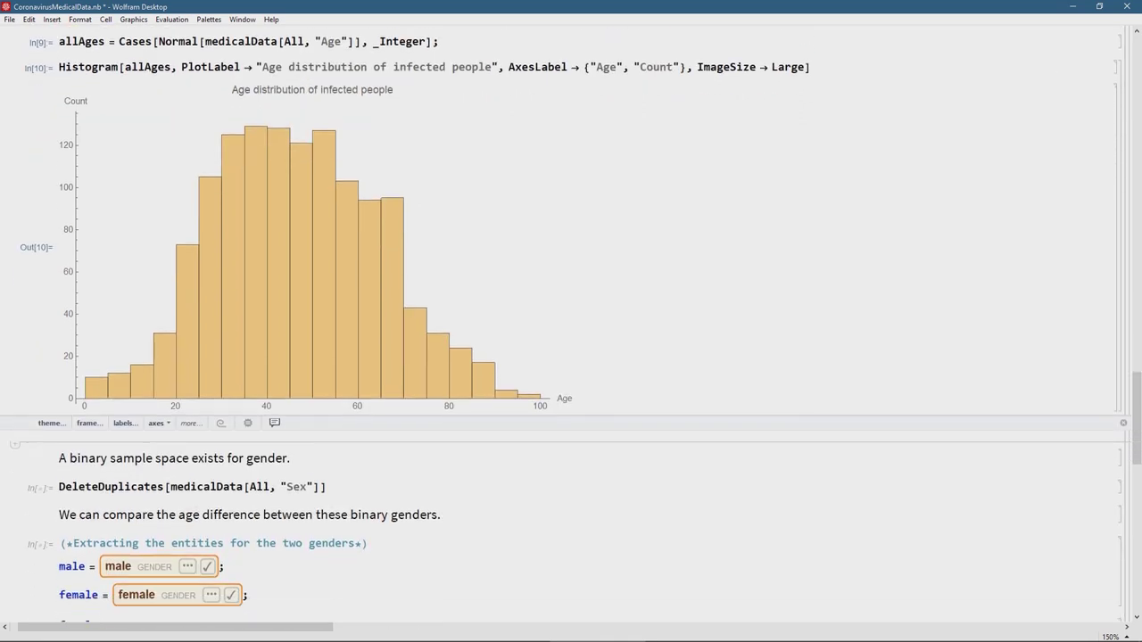
scroll(571, 321, down, 2)
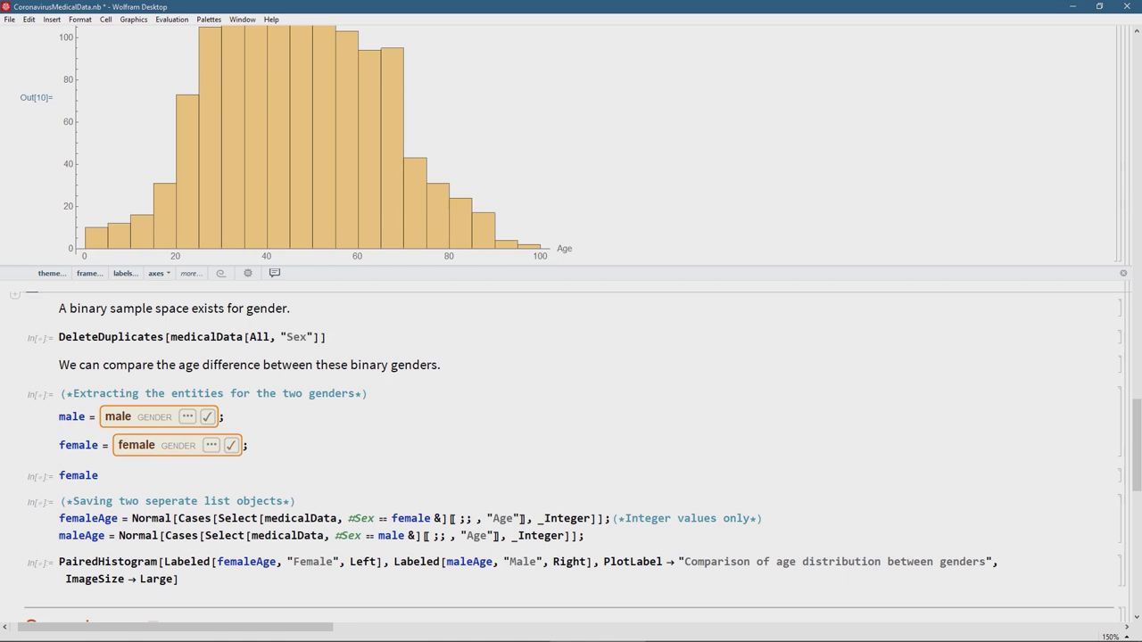
drag(59, 337, 190, 336)
click(261, 337)
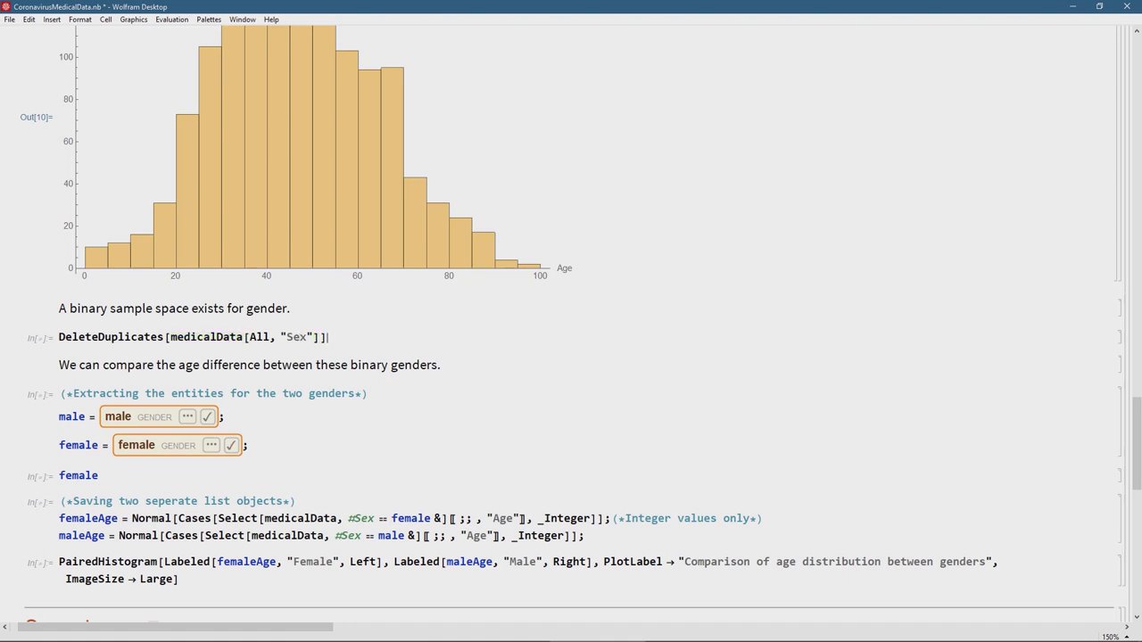
key(shift+Return)
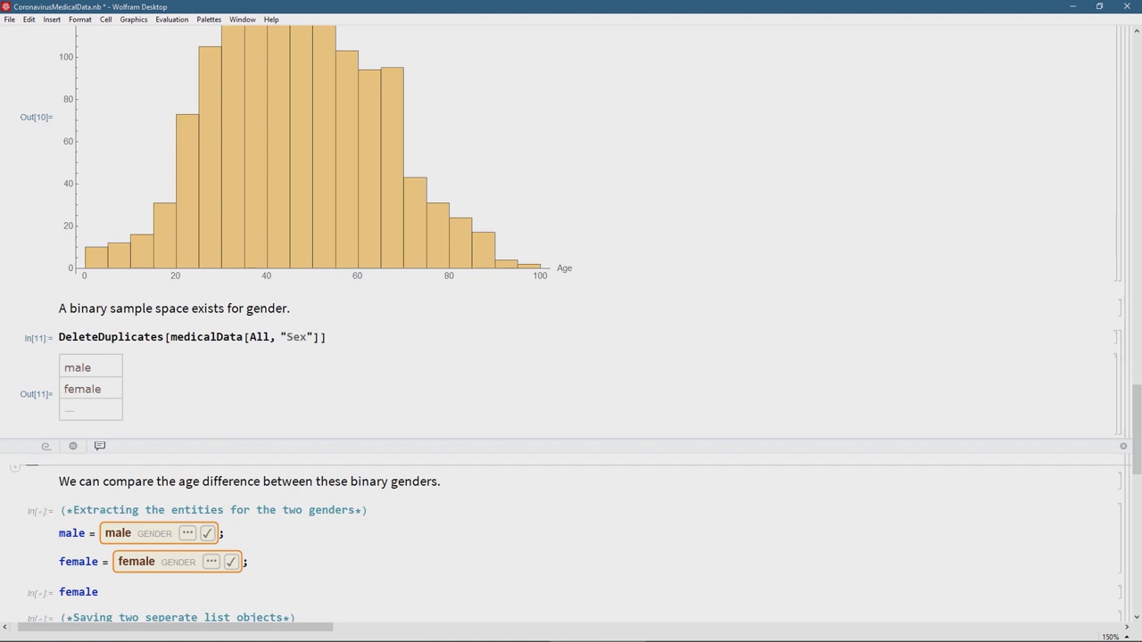
Step: Accept the male and female gender entity interpretations, and evaluate their definitions cell and the female cell below it
scroll(570, 326, down, 2)
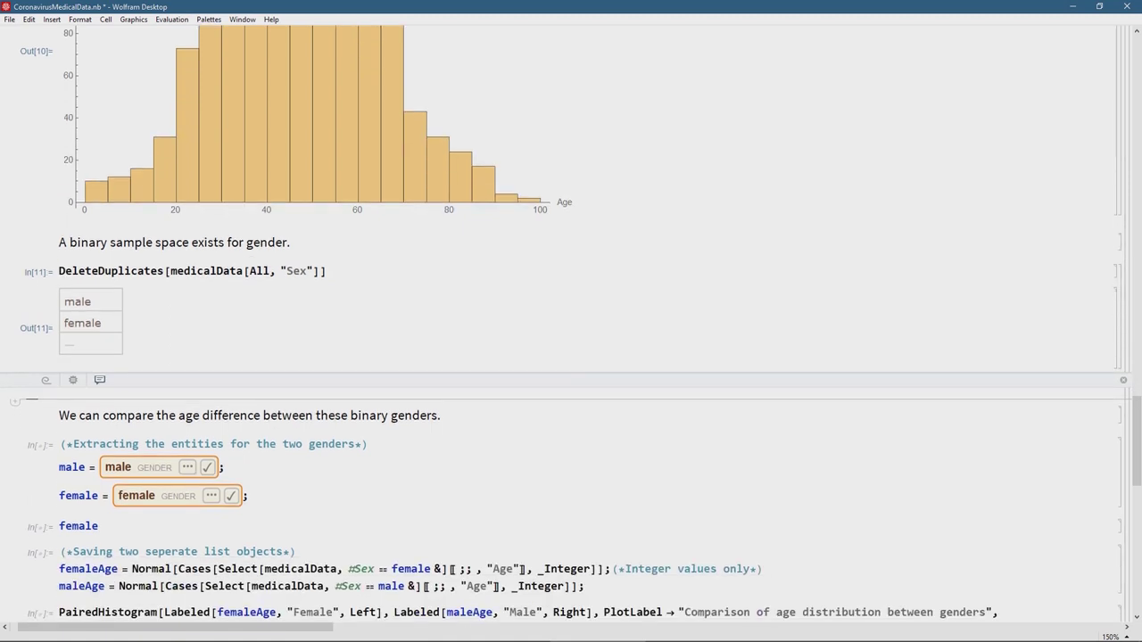
scroll(571, 326, down, 4)
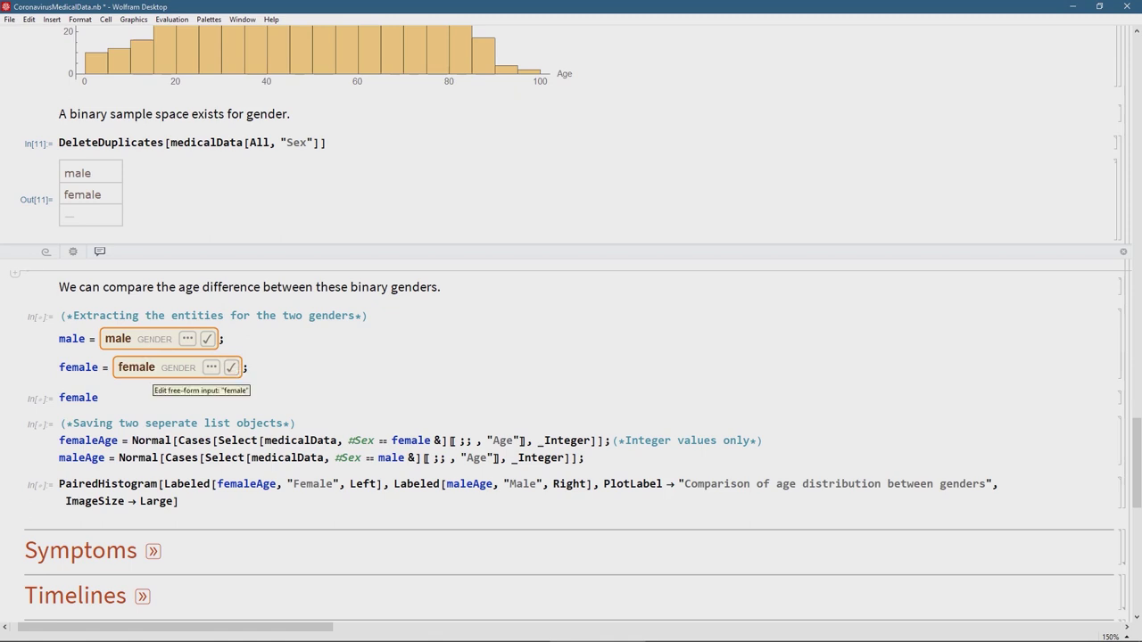
click(1120, 398)
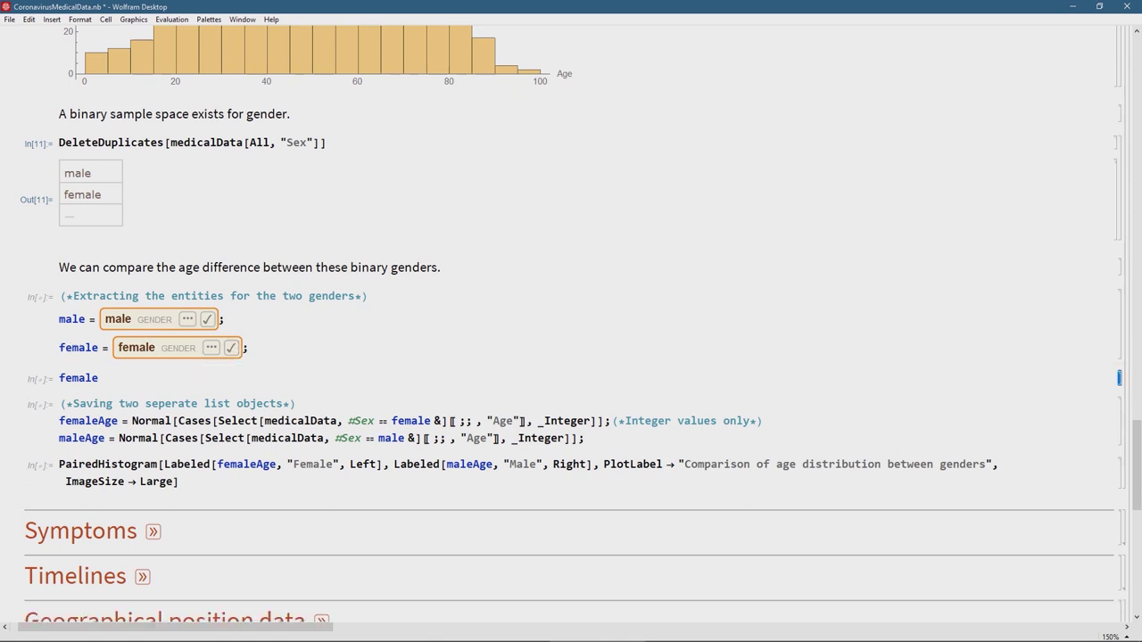
click(571, 364)
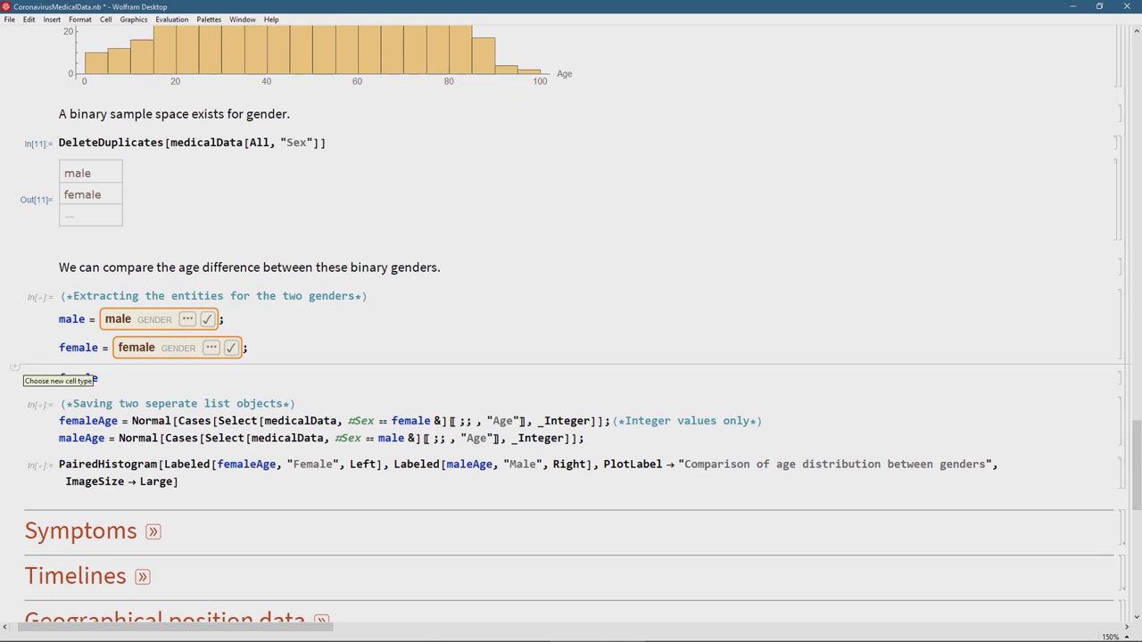
click(14, 366)
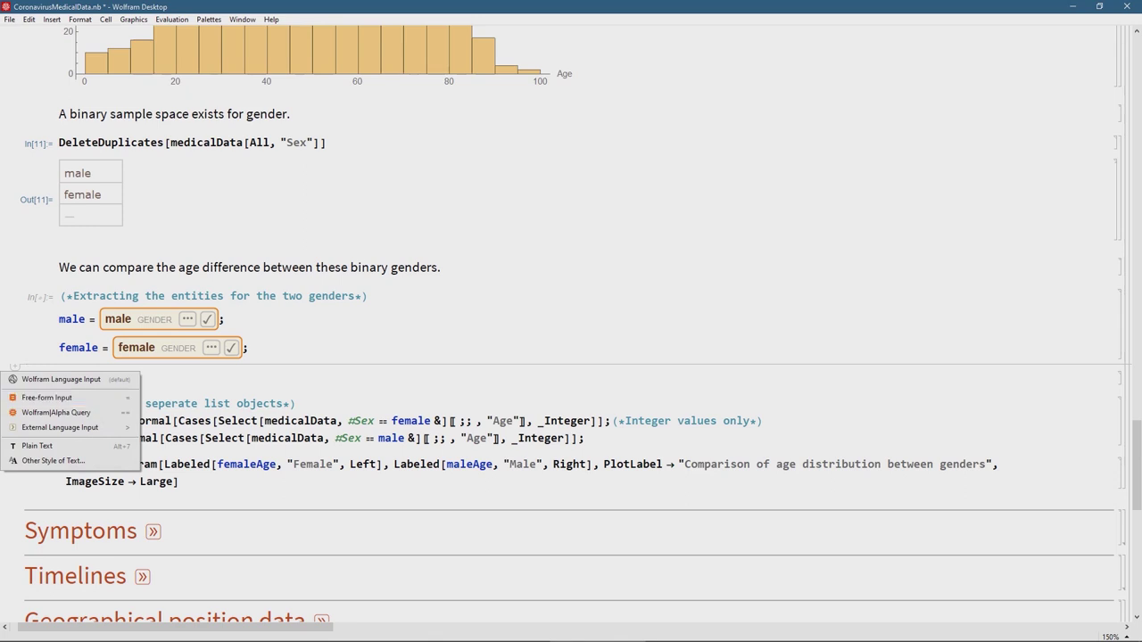
text(female)
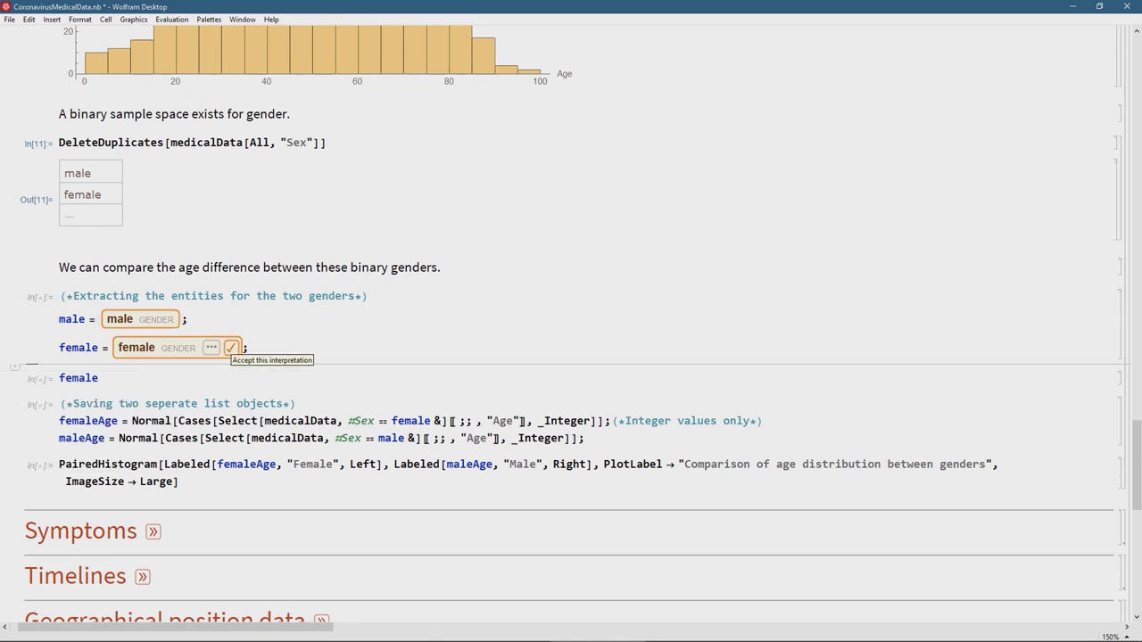
click(231, 348)
click(211, 348)
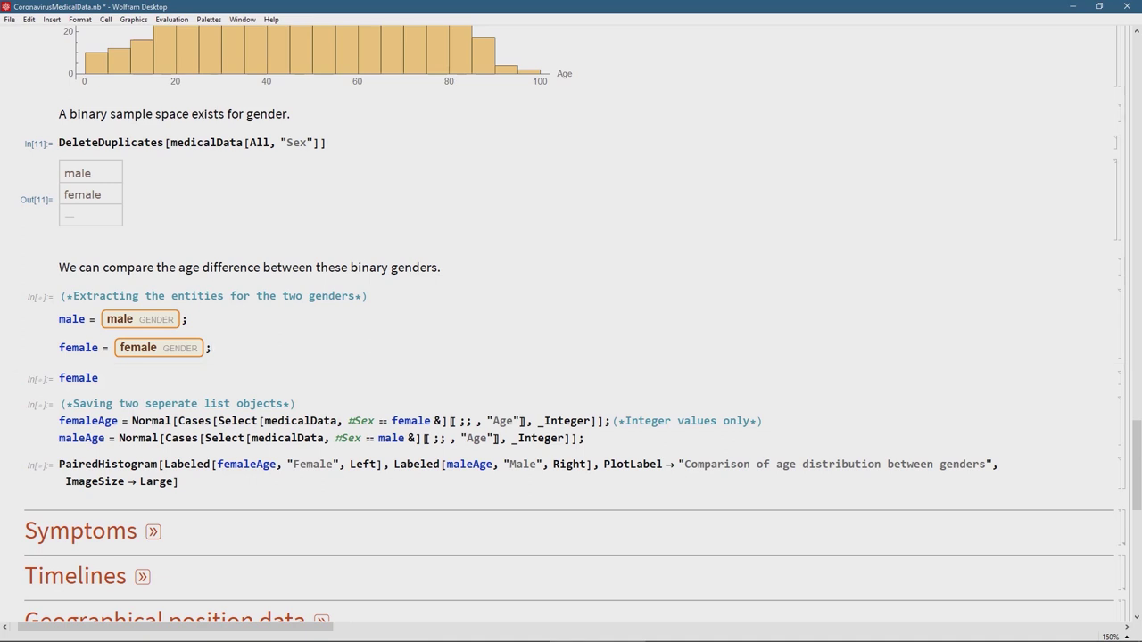
key(shift+Return)
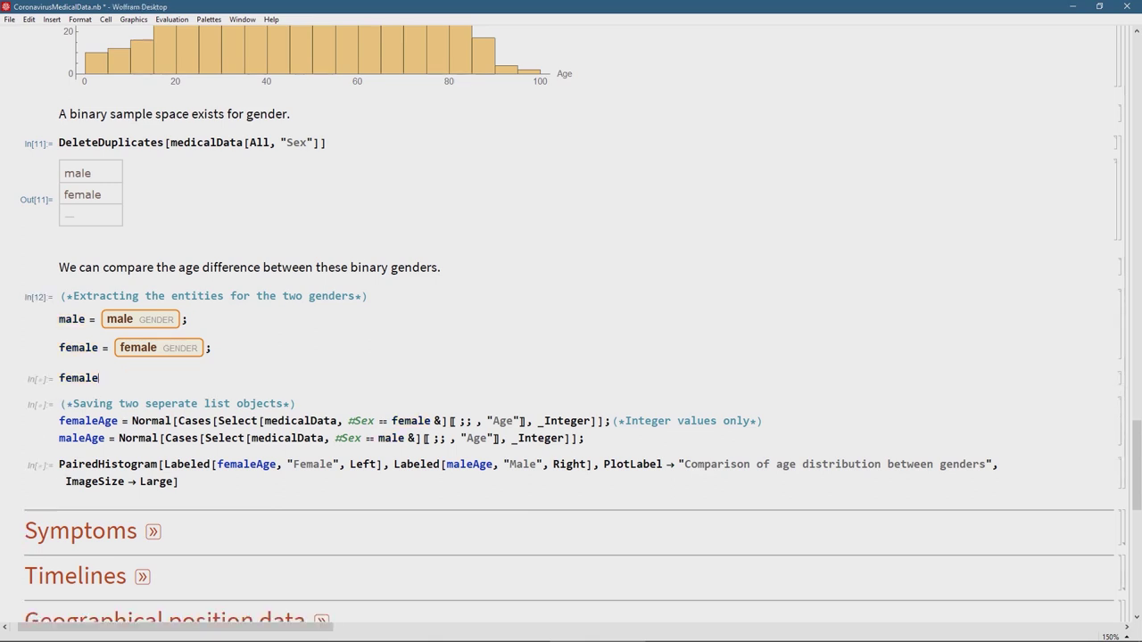
key(shift+Return)
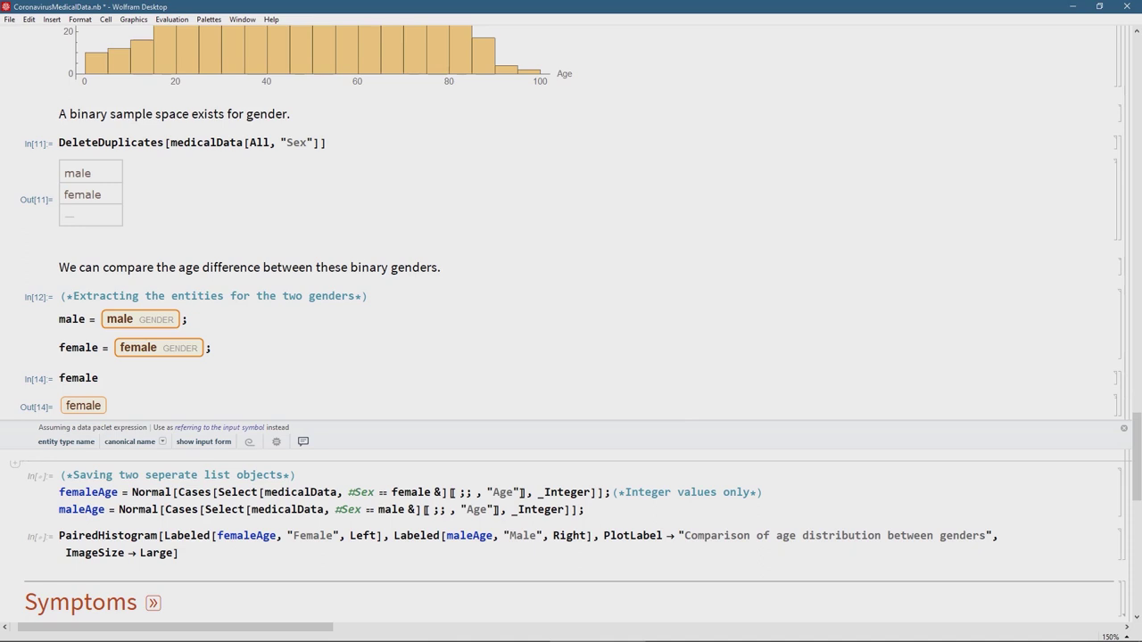
Step: Evaluate the cell that saves the integer ages of female and male patients as femaleAge and maleAge
scroll(571, 324, down, 1)
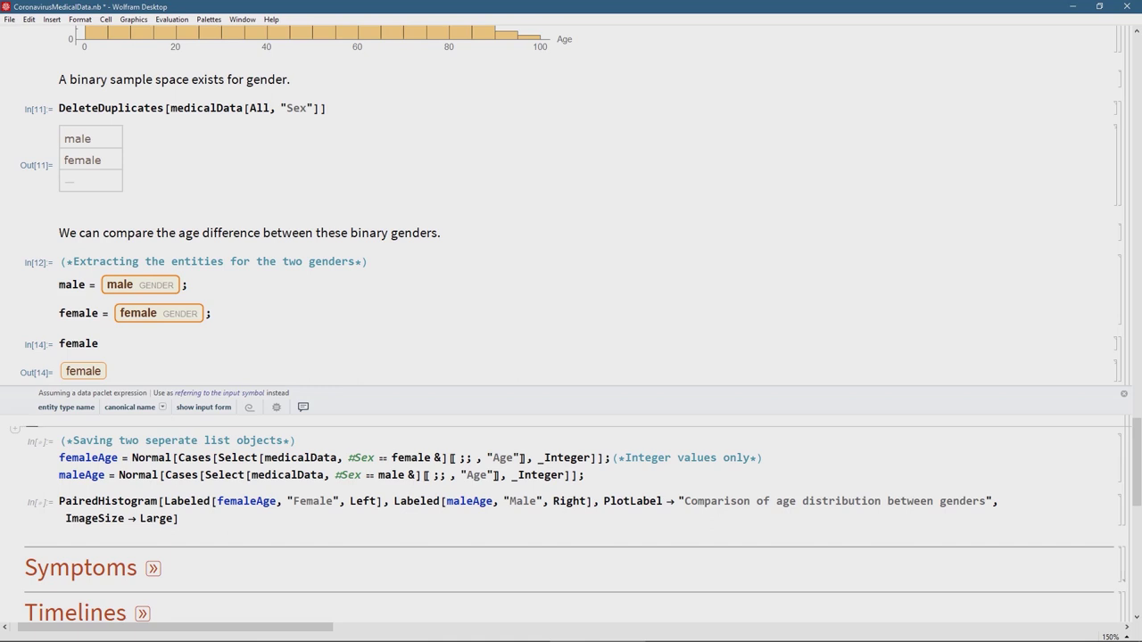
drag(264, 457, 338, 424)
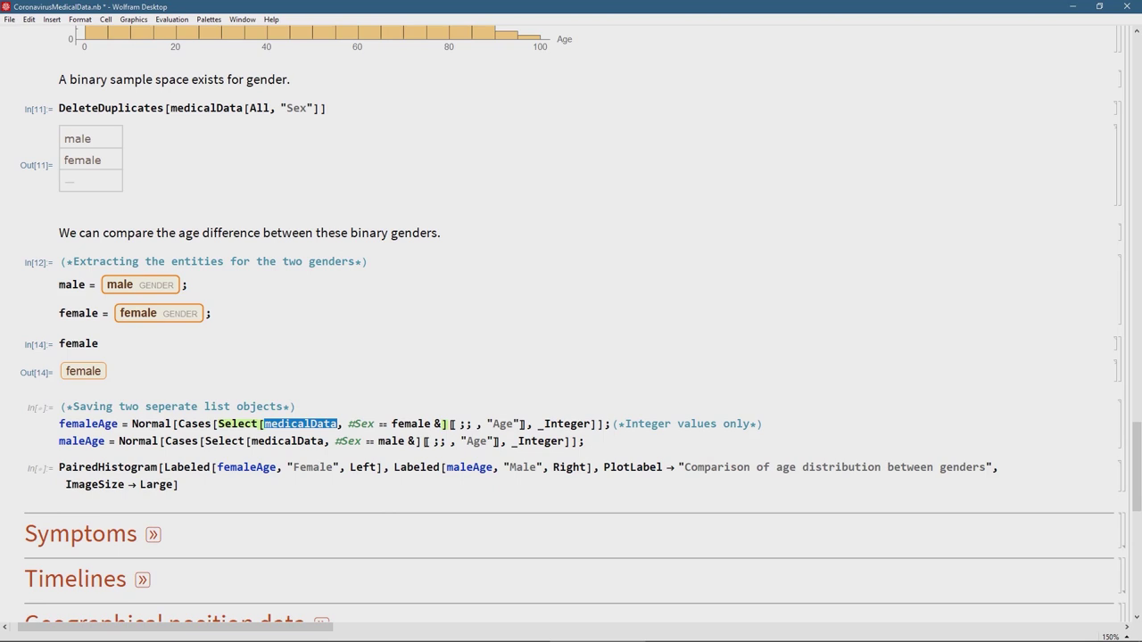
click(335, 423)
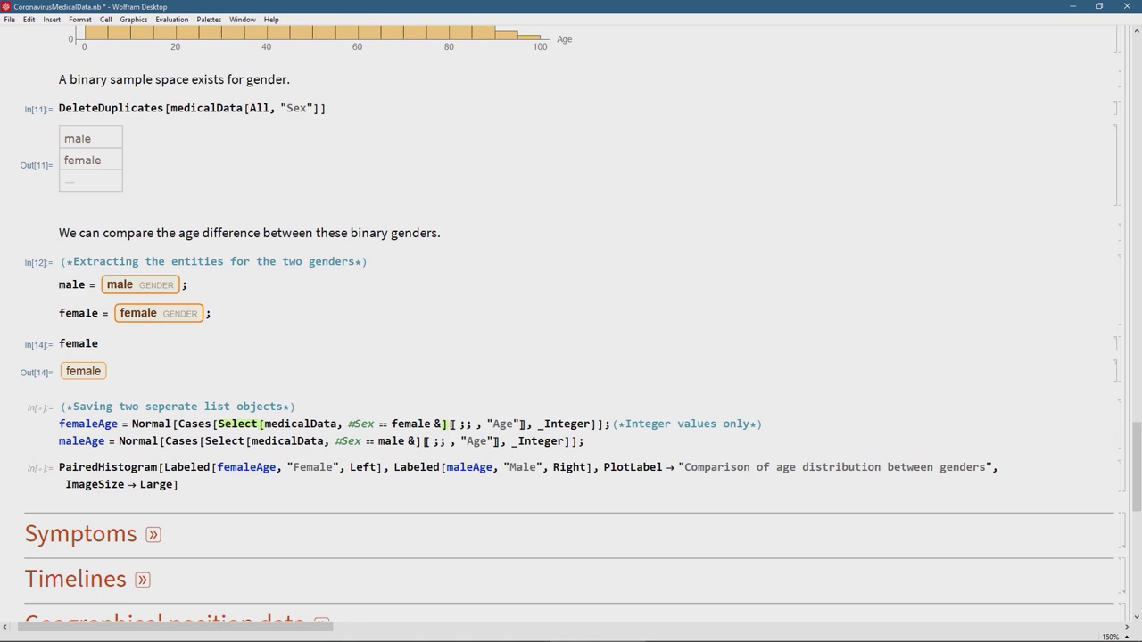
click(236, 424)
drag(218, 424, 258, 424)
click(268, 425)
click(270, 424)
drag(451, 425, 217, 427)
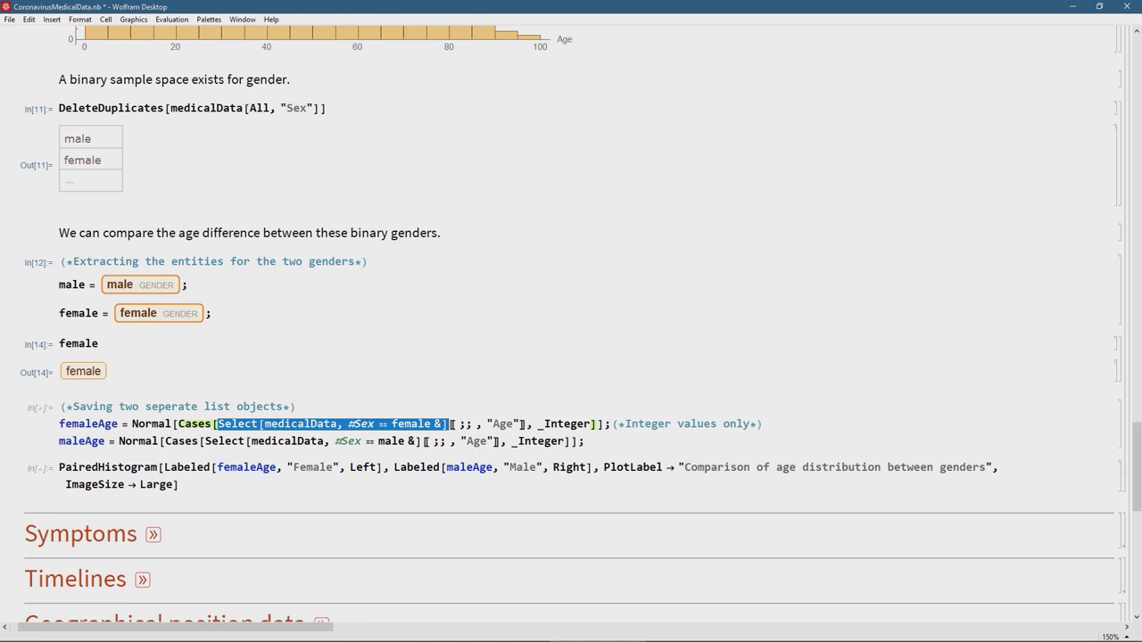
click(181, 425)
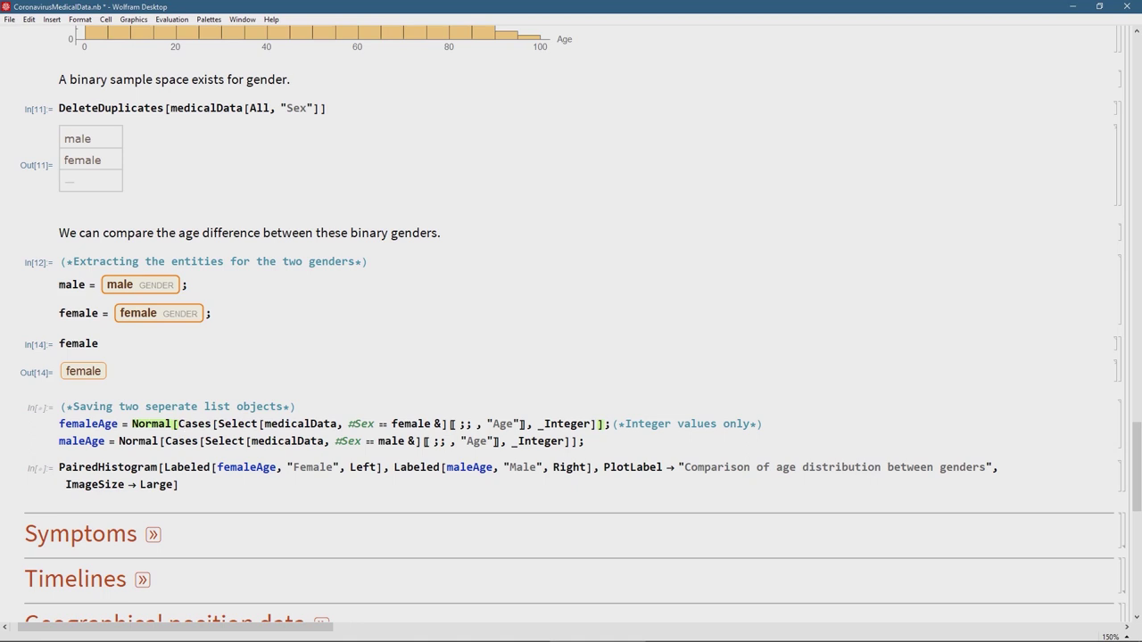
drag(536, 425, 591, 424)
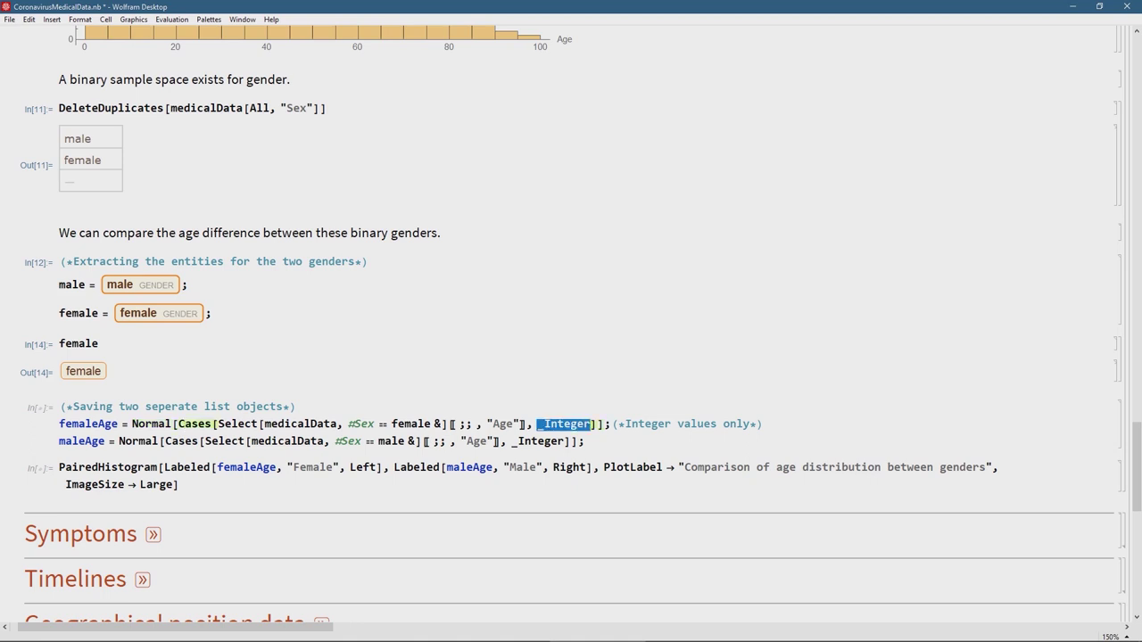
click(150, 425)
key(shift+Return)
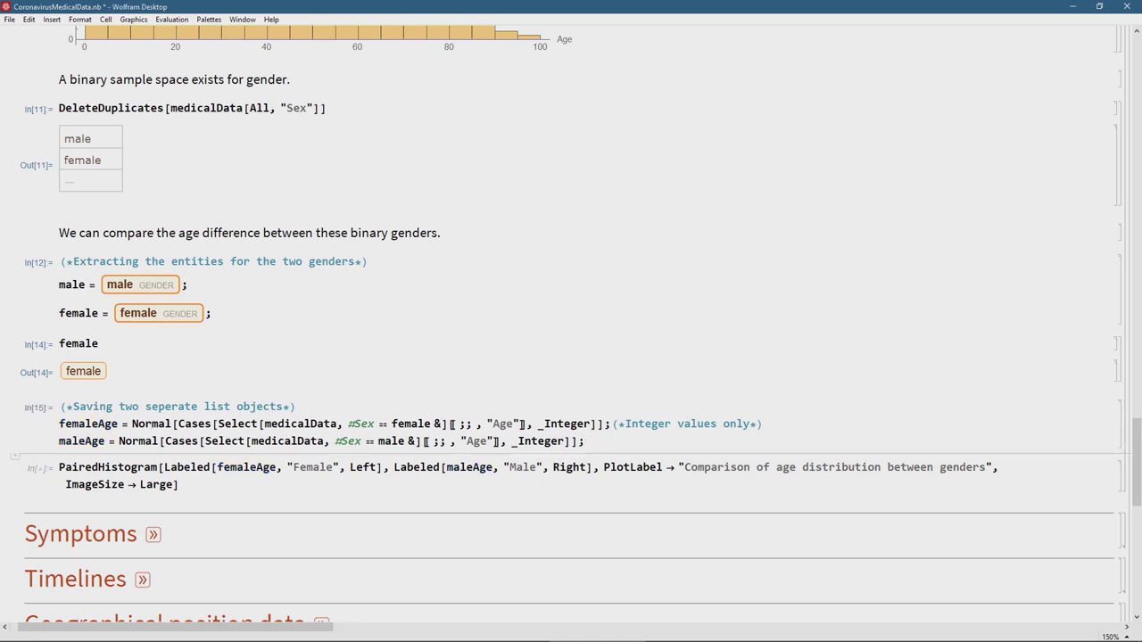
Step: Evaluate the PairedHistogram cell titled "Comparison of age distribution between genders" and view the full chart
scroll(571, 321, down, 2)
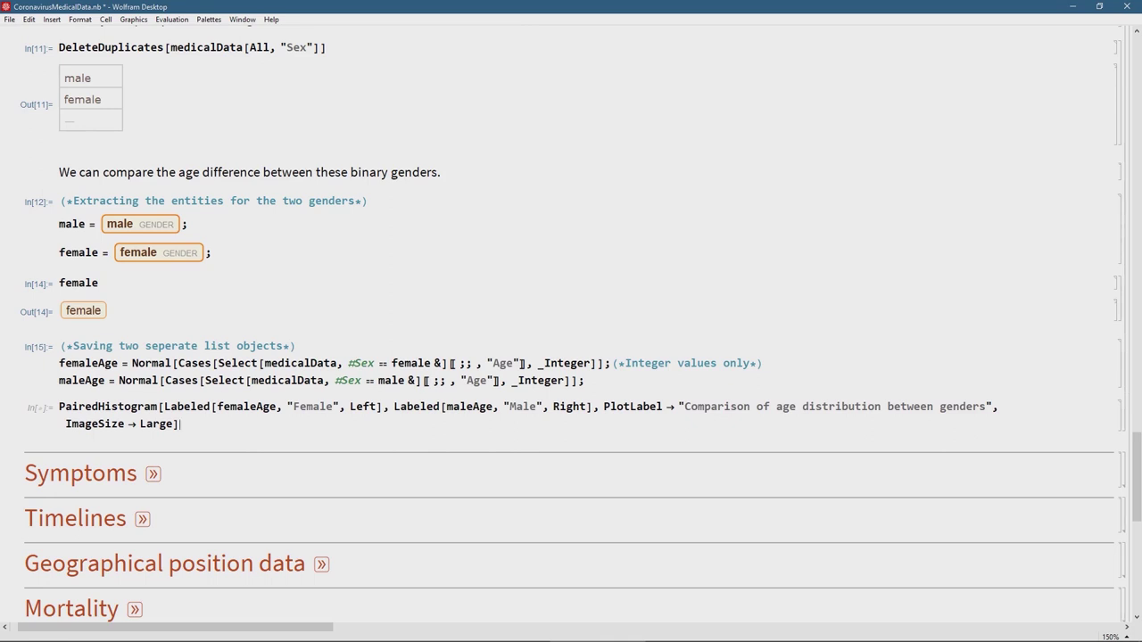
click(190, 406)
click(295, 407)
key(shift+Return)
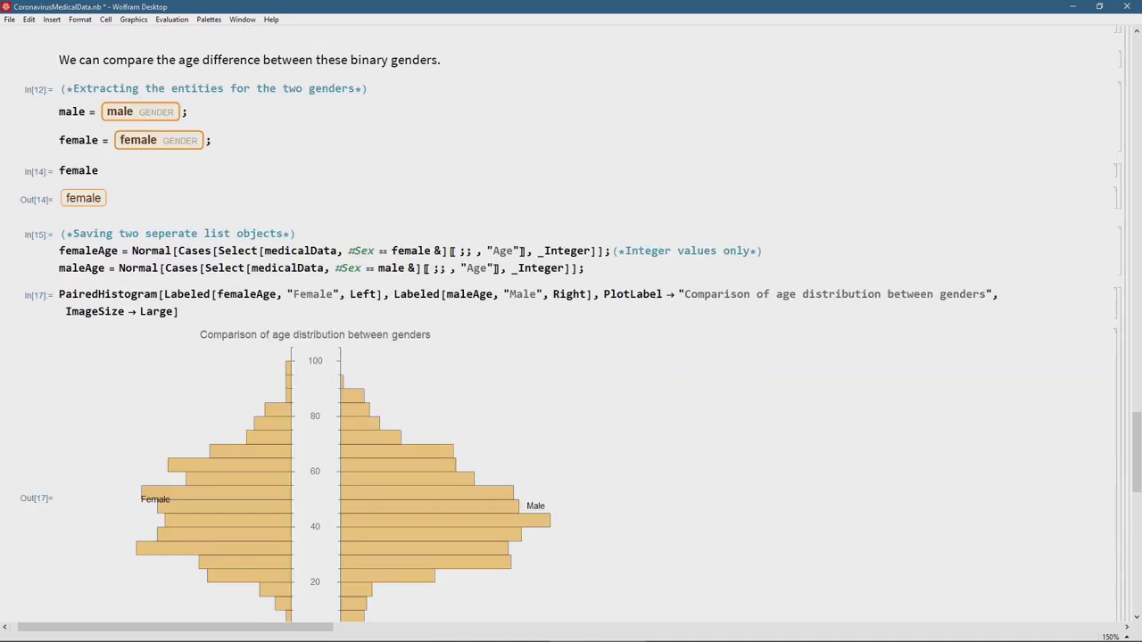
scroll(571, 325, down, 3)
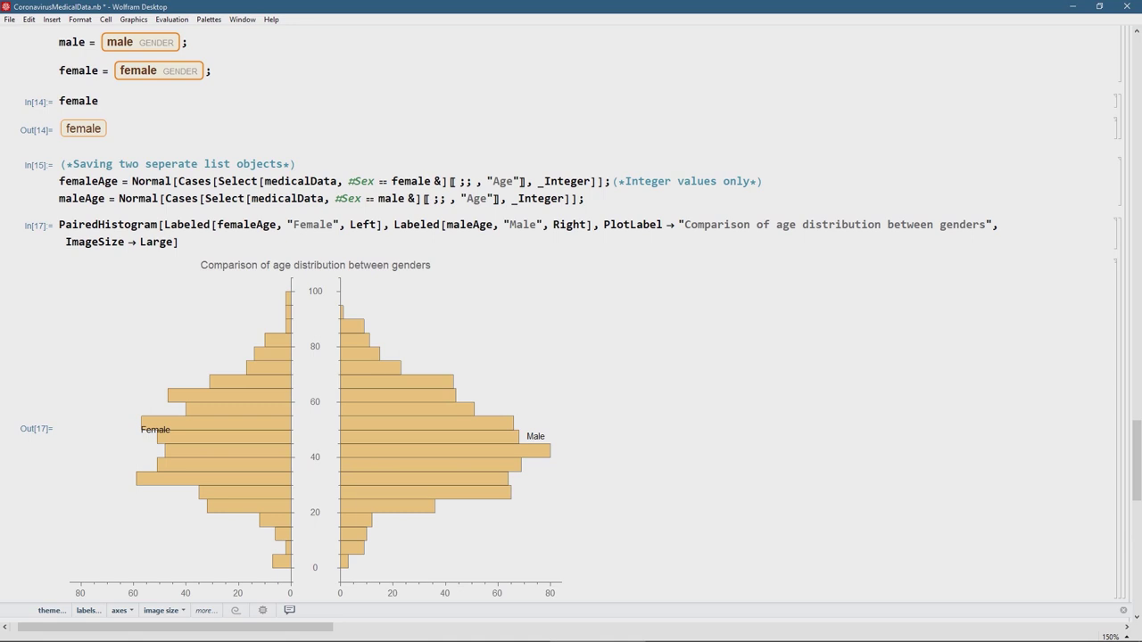
scroll(571, 321, down, 5)
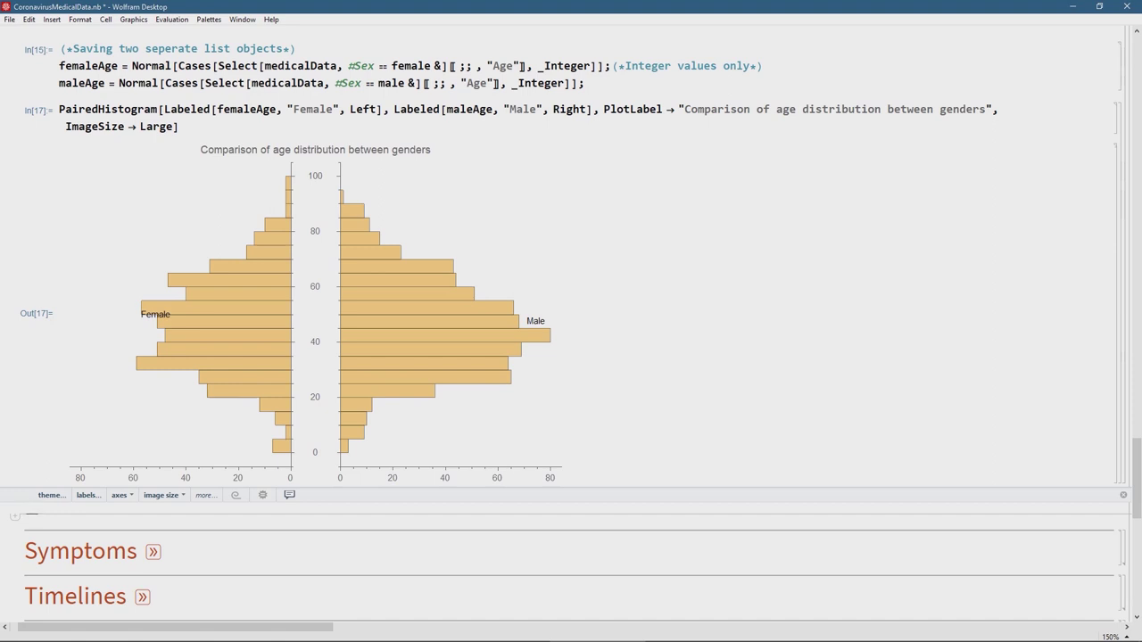
Step: Expand the Symptoms section of the notebook to reveal its text and code cells
scroll(571, 322, down, 3)
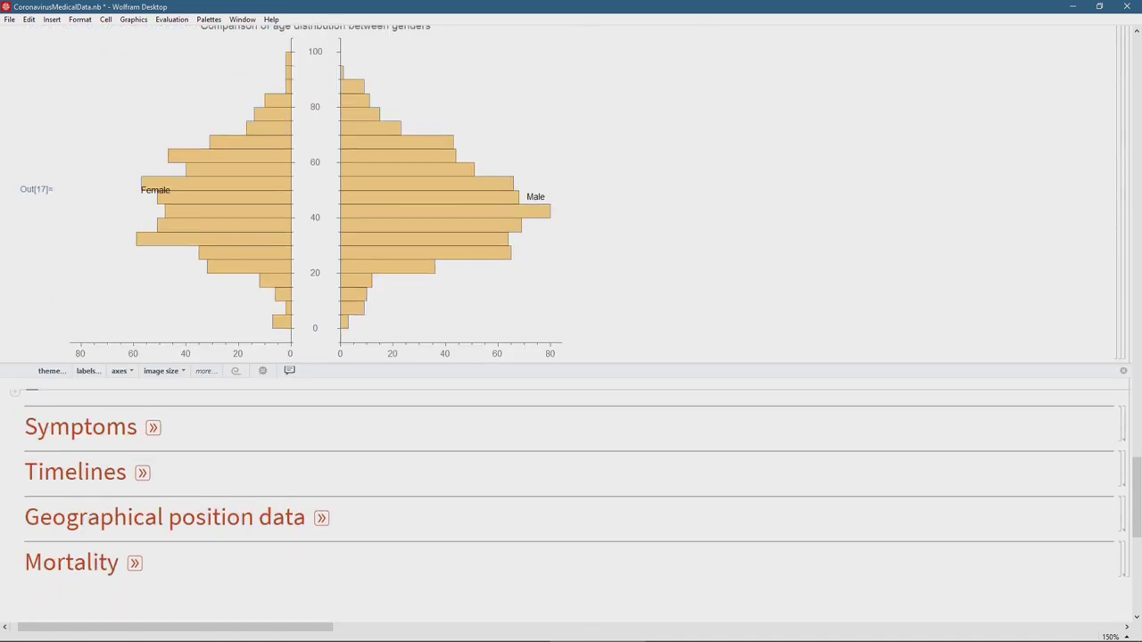
click(153, 428)
scroll(571, 321, down, 2)
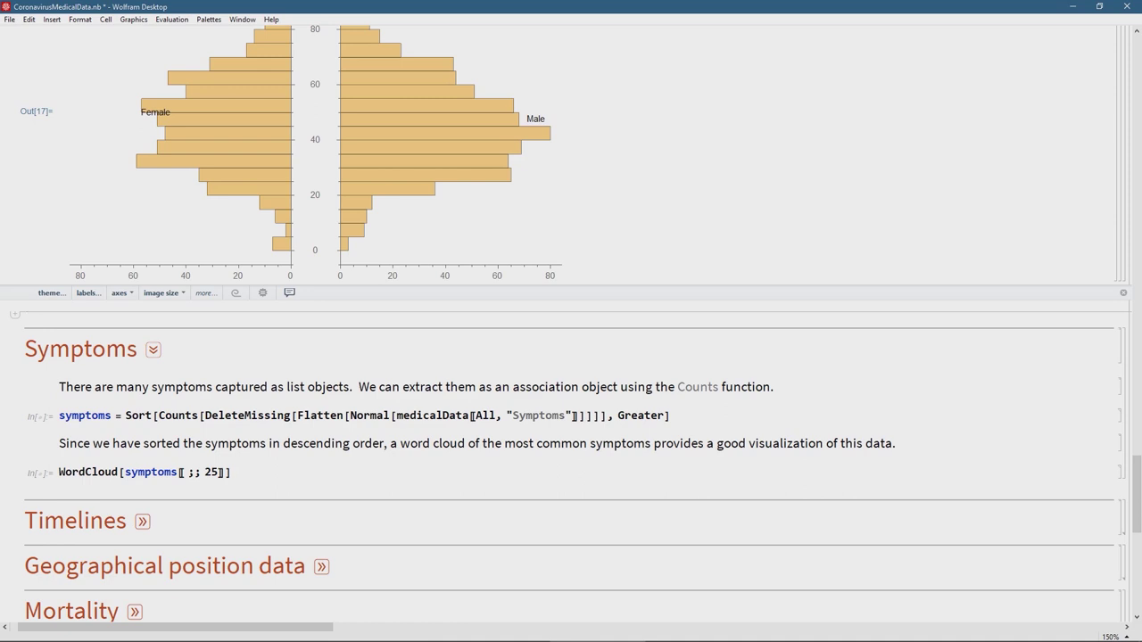
Step: Review the nested functions in the symptoms definition and evaluate it to count all recorded symptoms in descending order
click(390, 416)
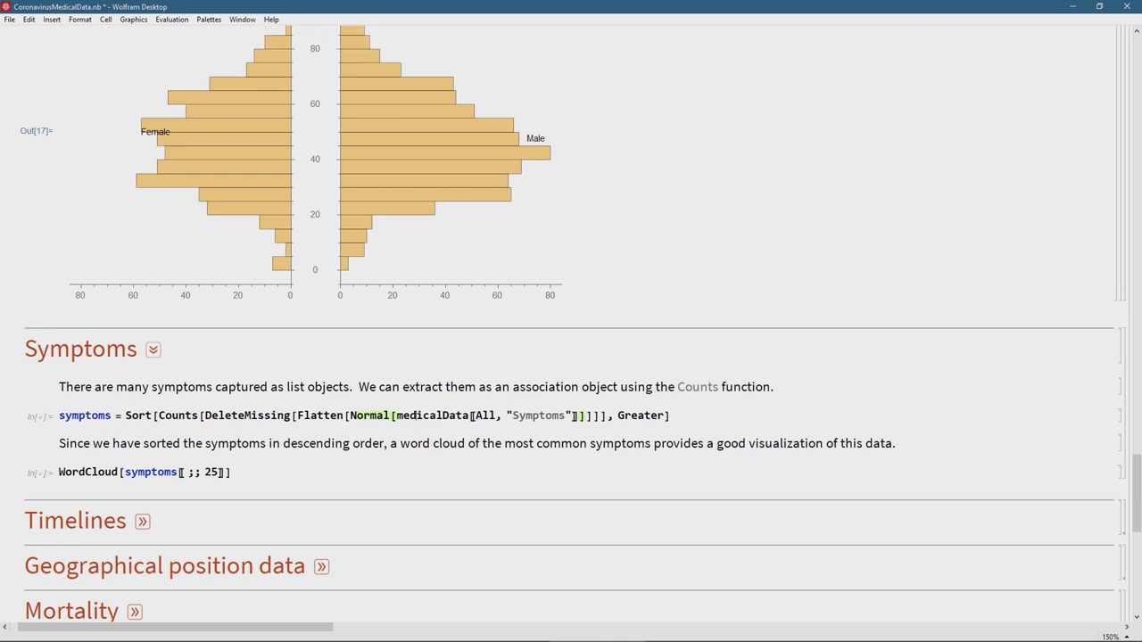
drag(415, 416, 470, 416)
click(476, 419)
click(380, 415)
click(245, 416)
drag(230, 416, 270, 416)
click(169, 415)
click(128, 416)
click(671, 416)
drag(396, 415, 579, 416)
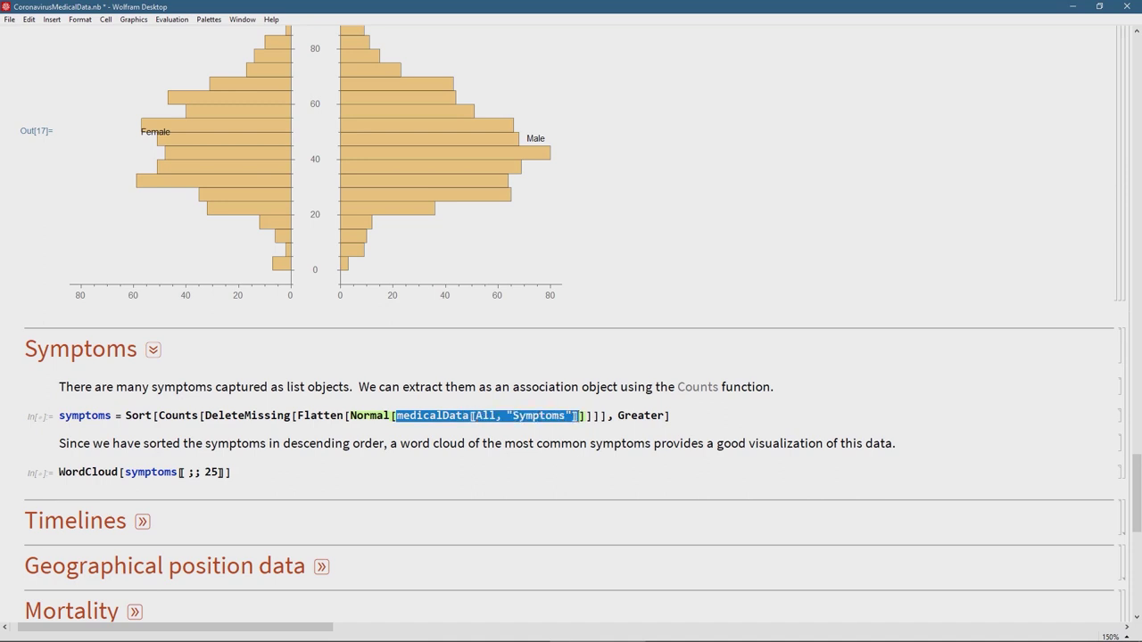
click(357, 416)
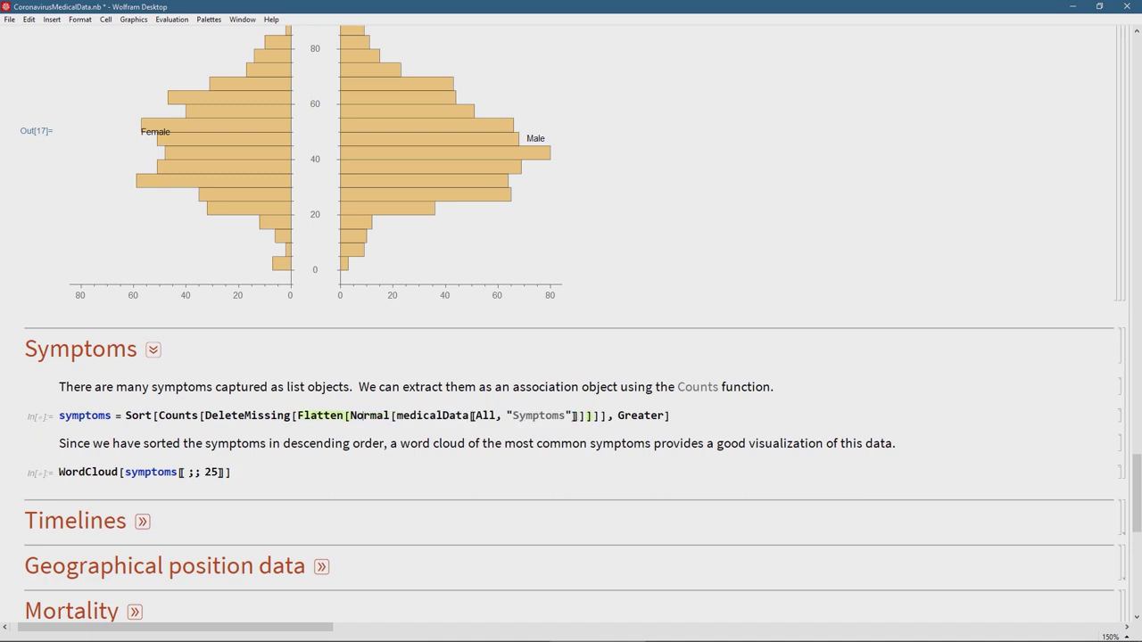
click(287, 415)
key(shift+Return)
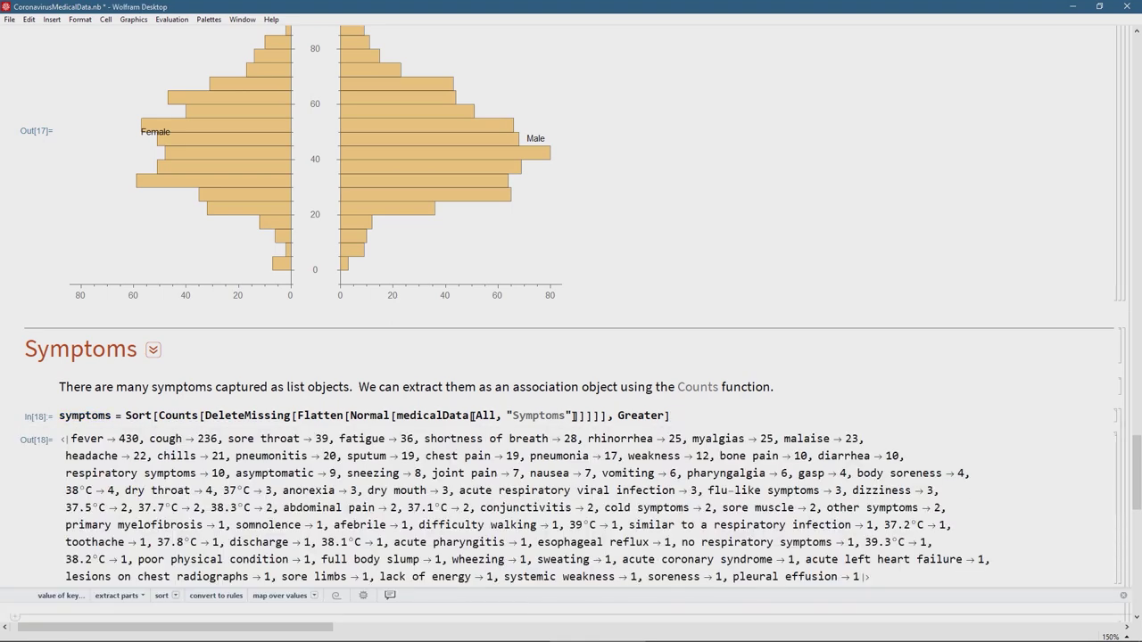
Step: Check the temperature entries in the symptom counts and evaluate the WordCloud cell for the first 25 symptoms
scroll(566, 324, down, 3)
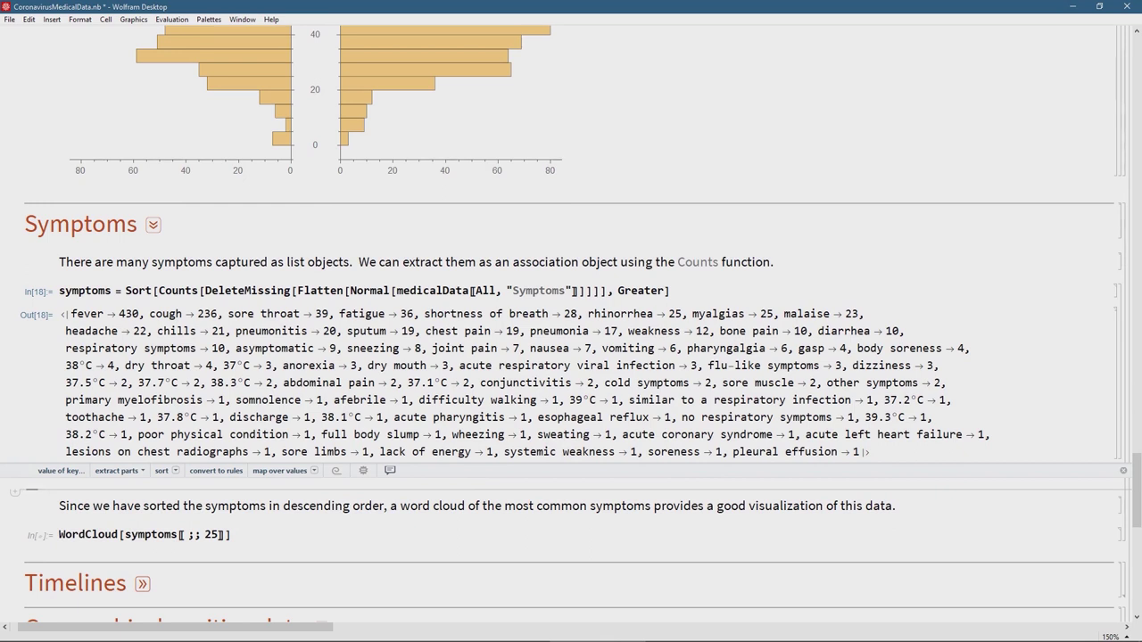
drag(321, 417, 385, 416)
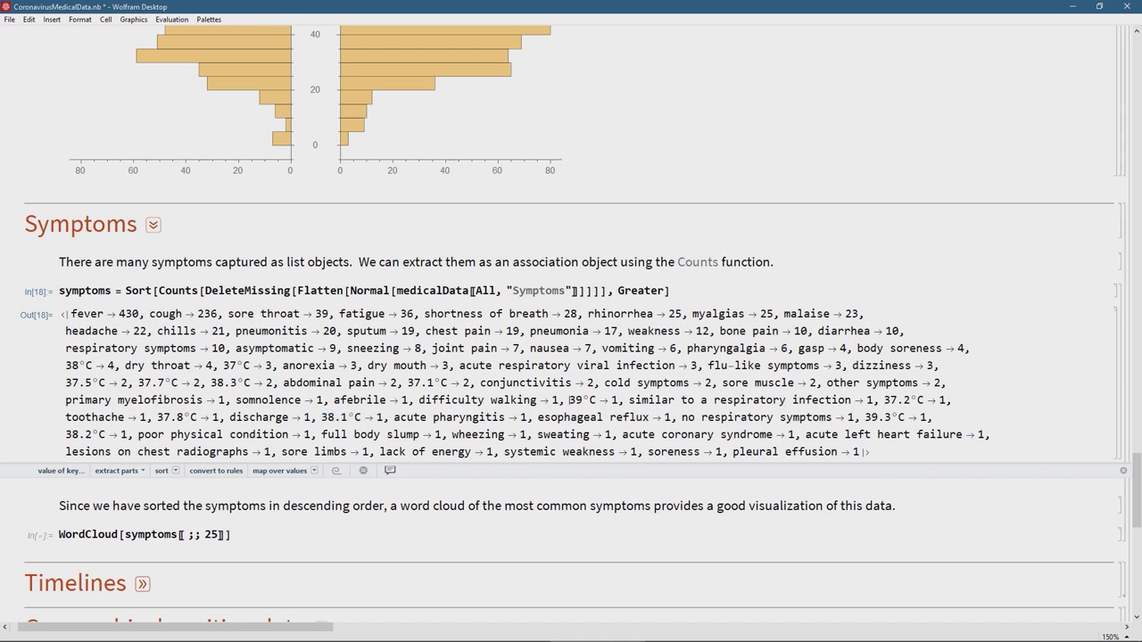
drag(569, 399, 619, 399)
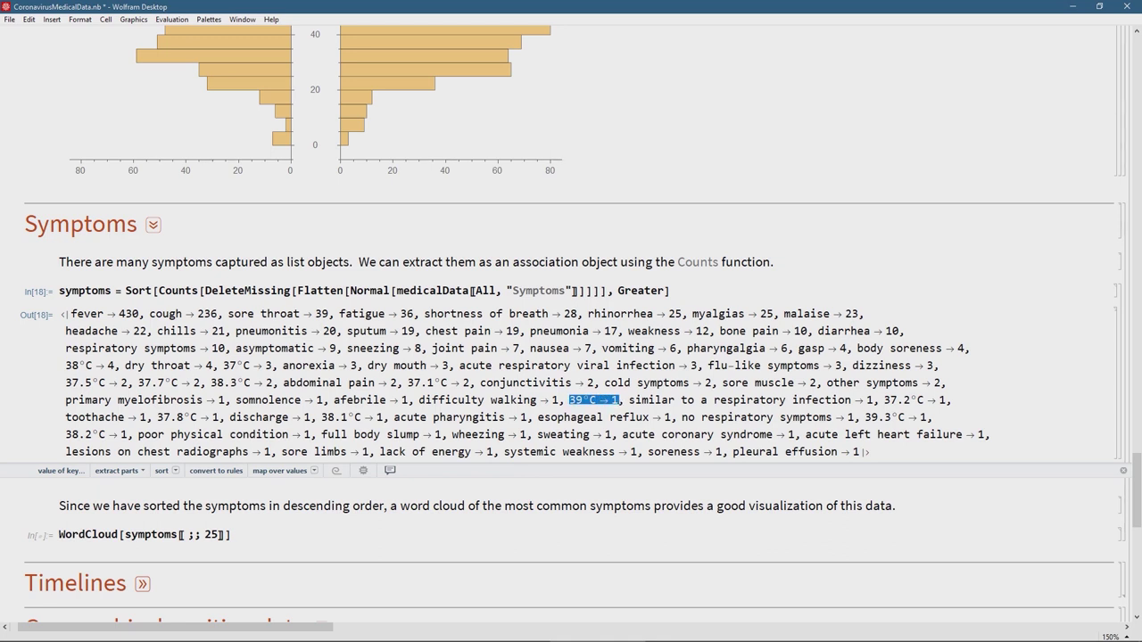
click(586, 383)
scroll(571, 321, down, 3)
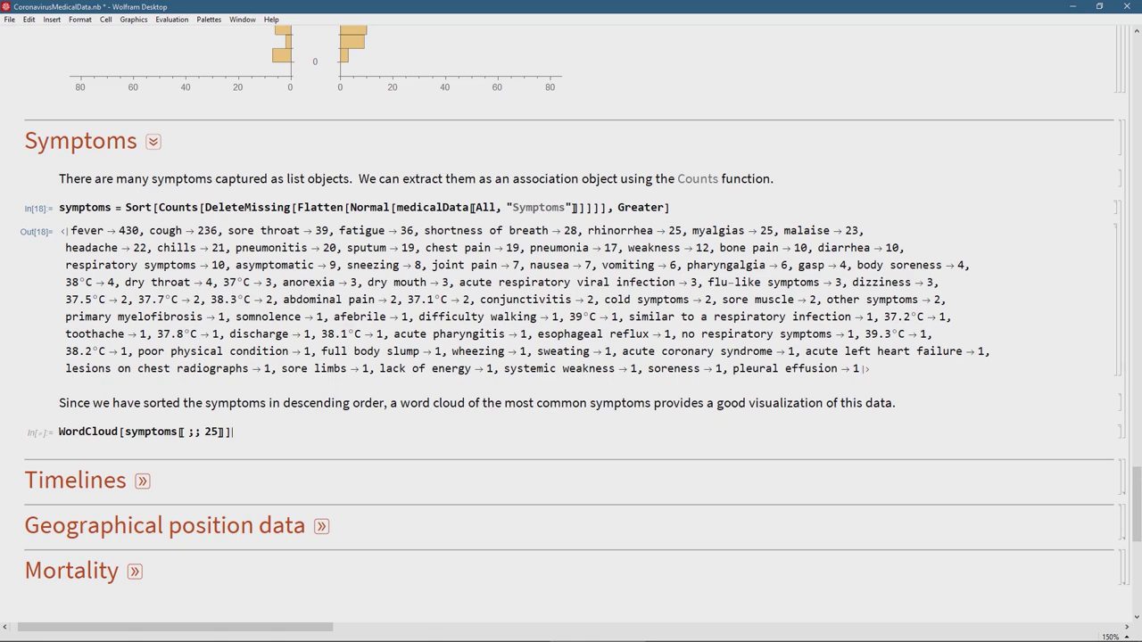
key(shift+Return)
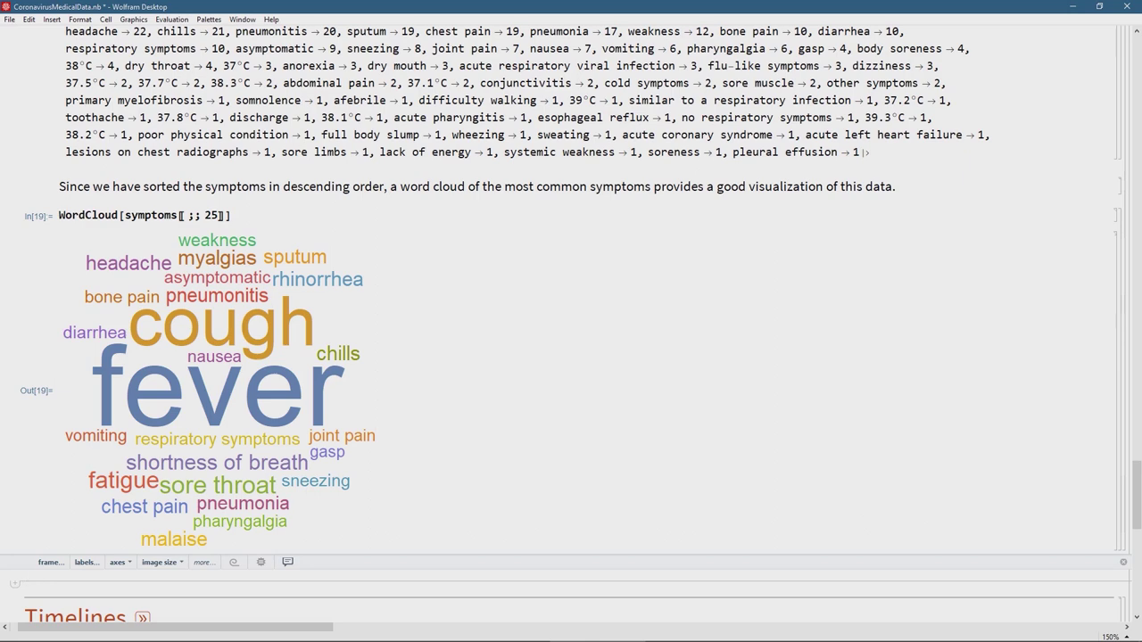
Step: Expand the Timelines section of the notebook and bring its code cells into view
scroll(570, 324, down, 1)
scroll(571, 323, down, 3)
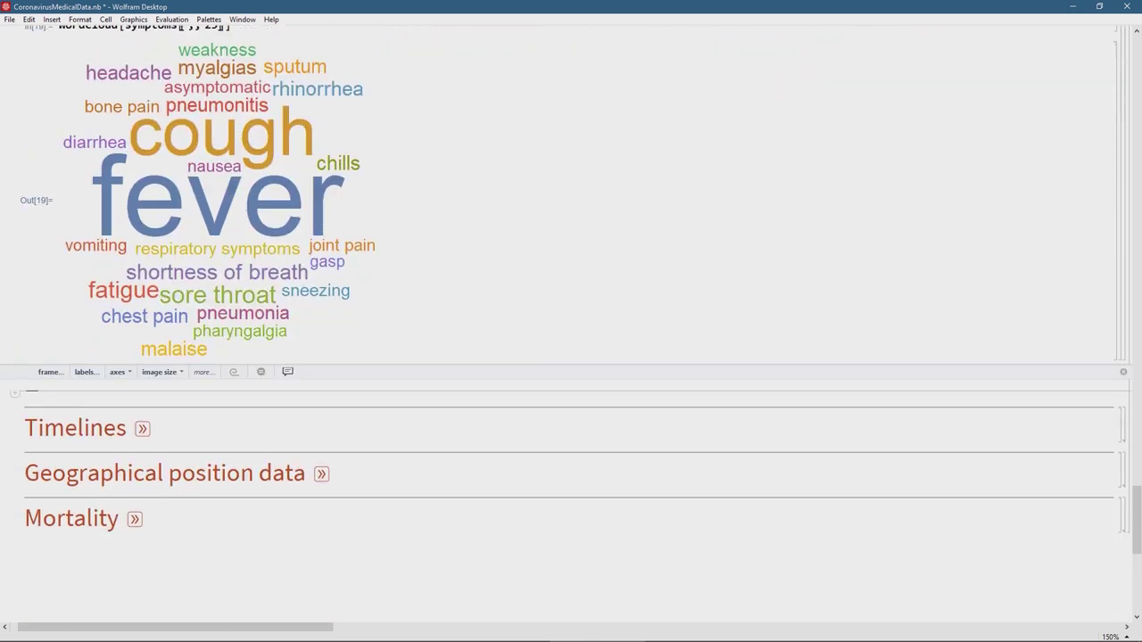
click(142, 428)
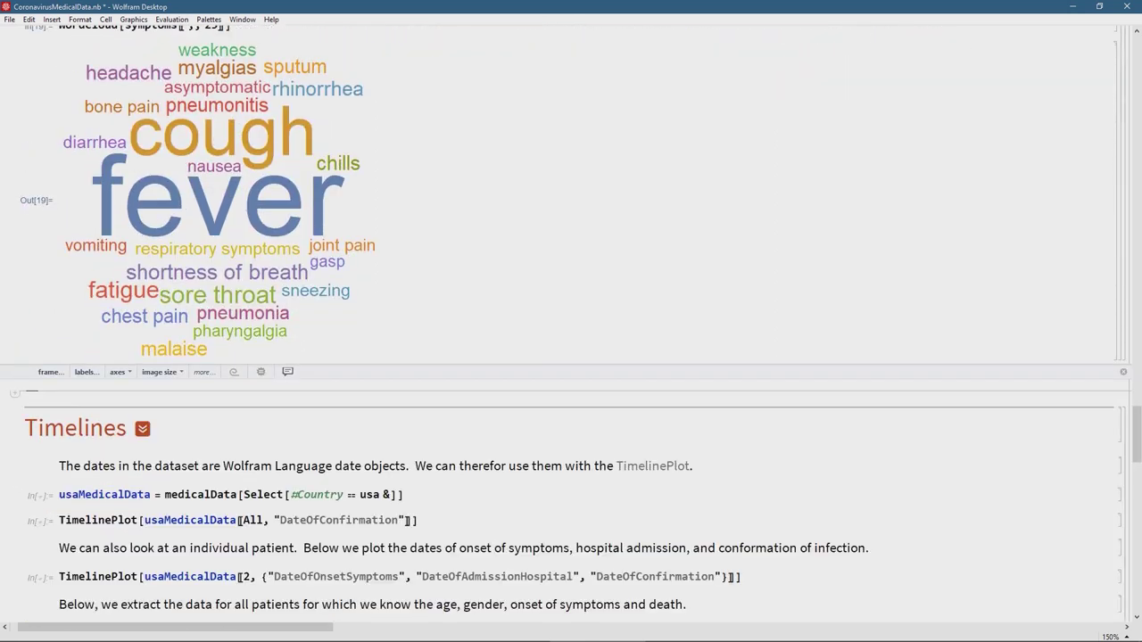
scroll(571, 324, down, 5)
scroll(571, 324, down, 1)
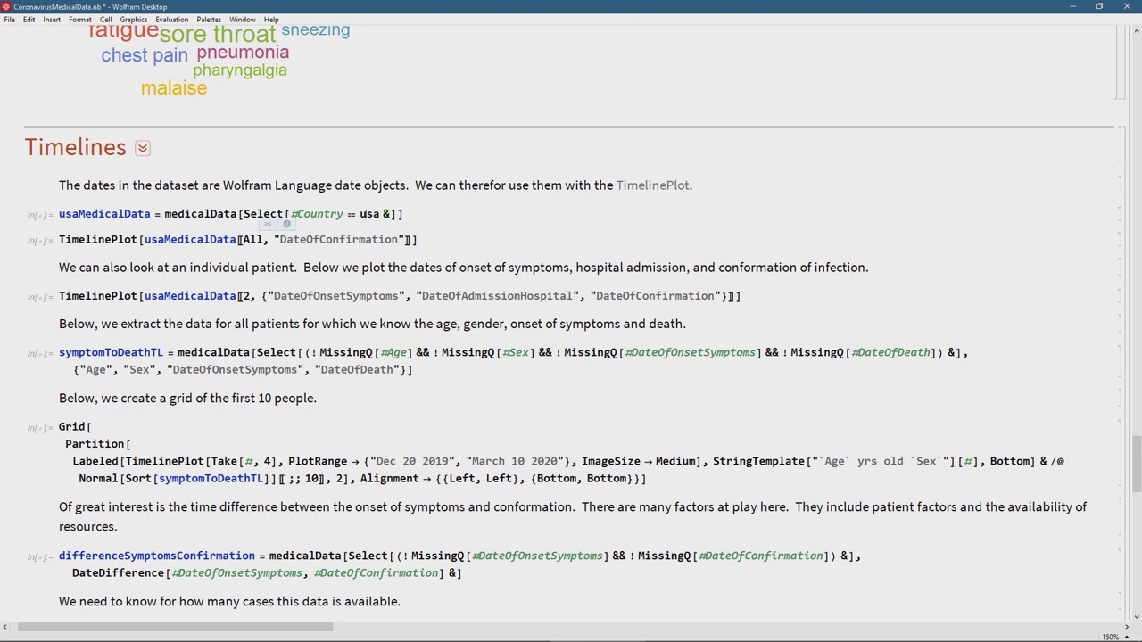
Step: Evaluate the usaMedicalData cell that selects the patient records whose country is the USA
click(281, 214)
click(217, 213)
key(shift+Return)
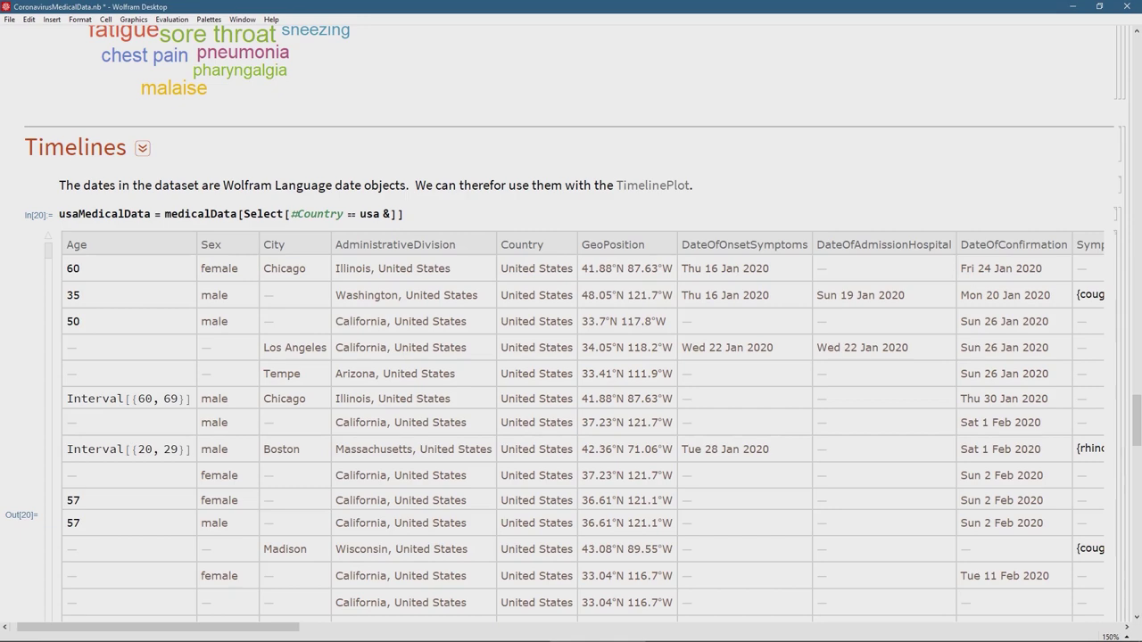
scroll(571, 357, down, 2)
scroll(571, 357, down, 2)
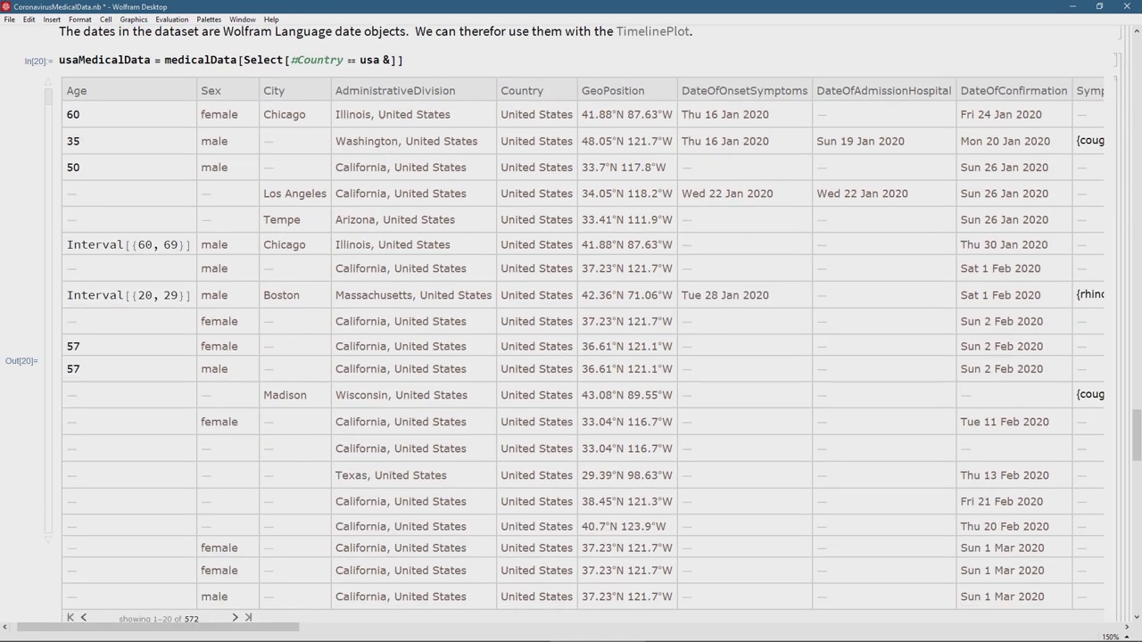
Step: Evaluate the TimelinePlot of DateOfConfirmation for all USA patients and inspect the dates of its tallest columns
scroll(570, 357, down, 8)
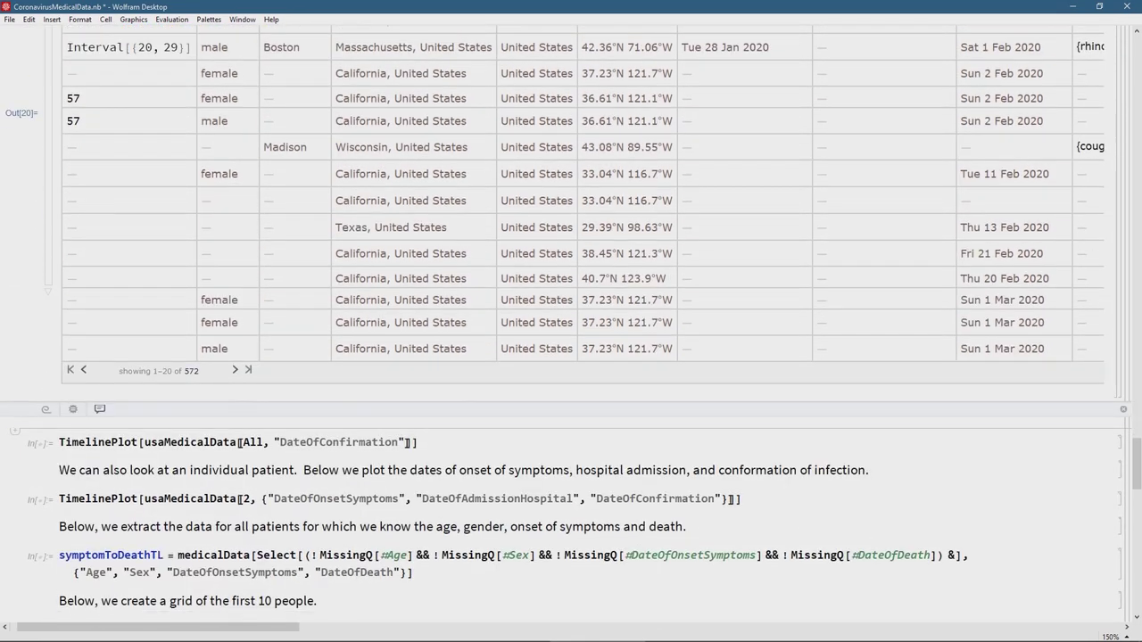
scroll(571, 357, down, 2)
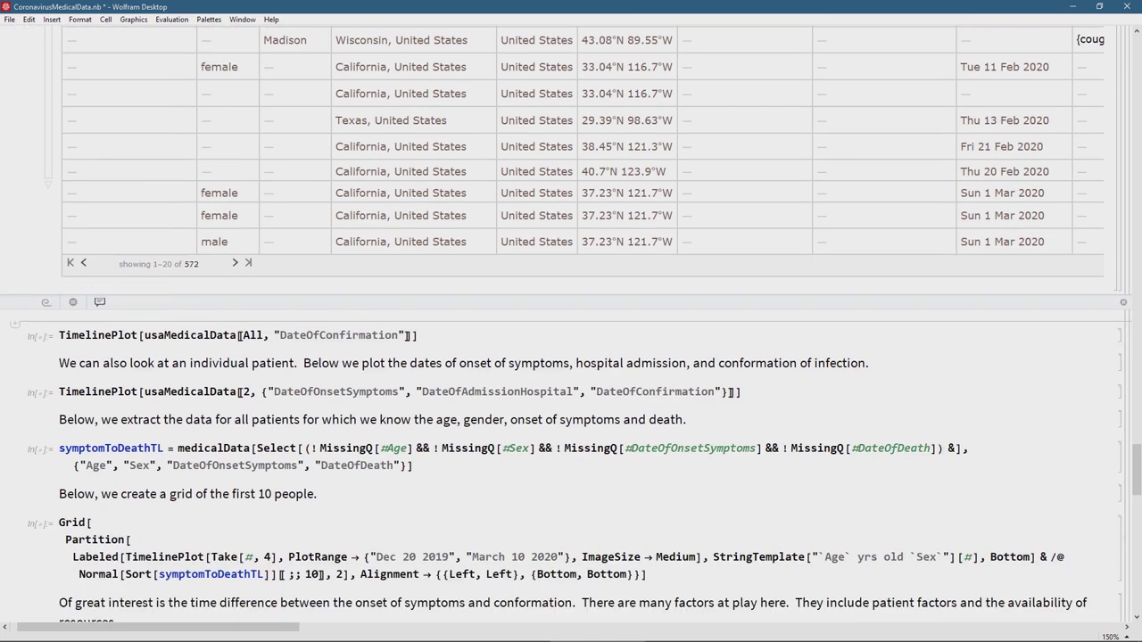
click(419, 335)
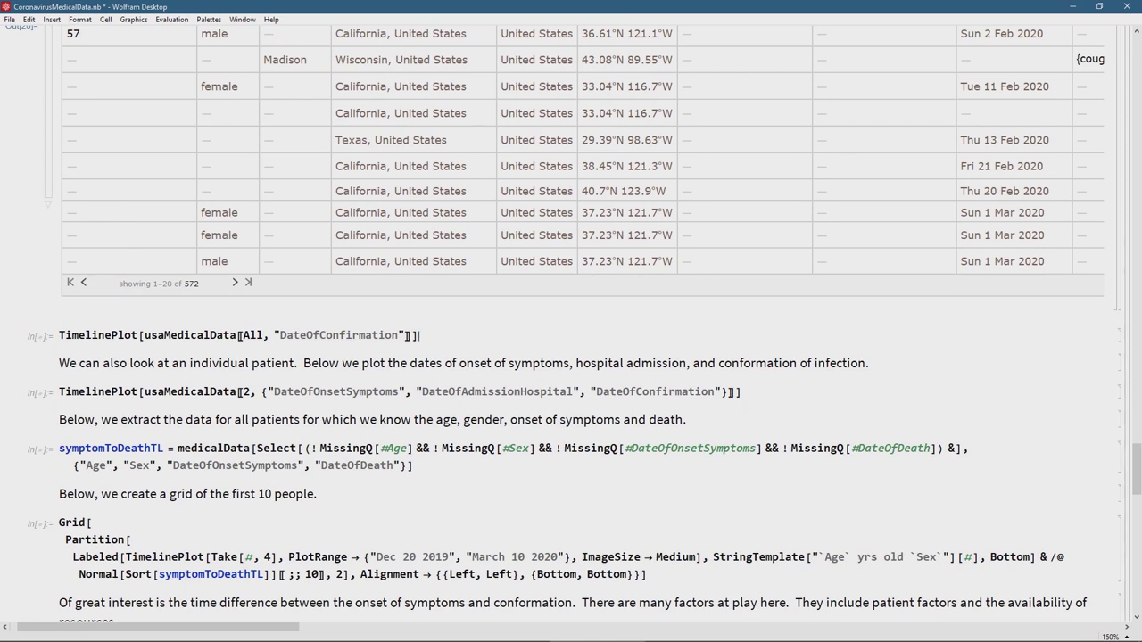
key(shift+Return)
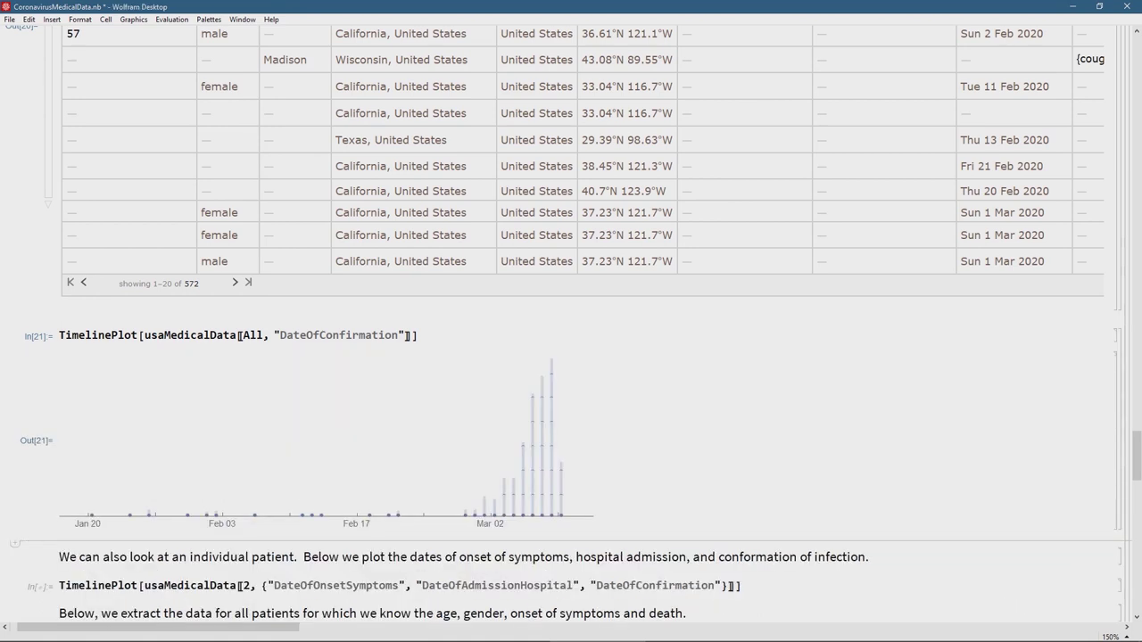
scroll(571, 357, down, 3)
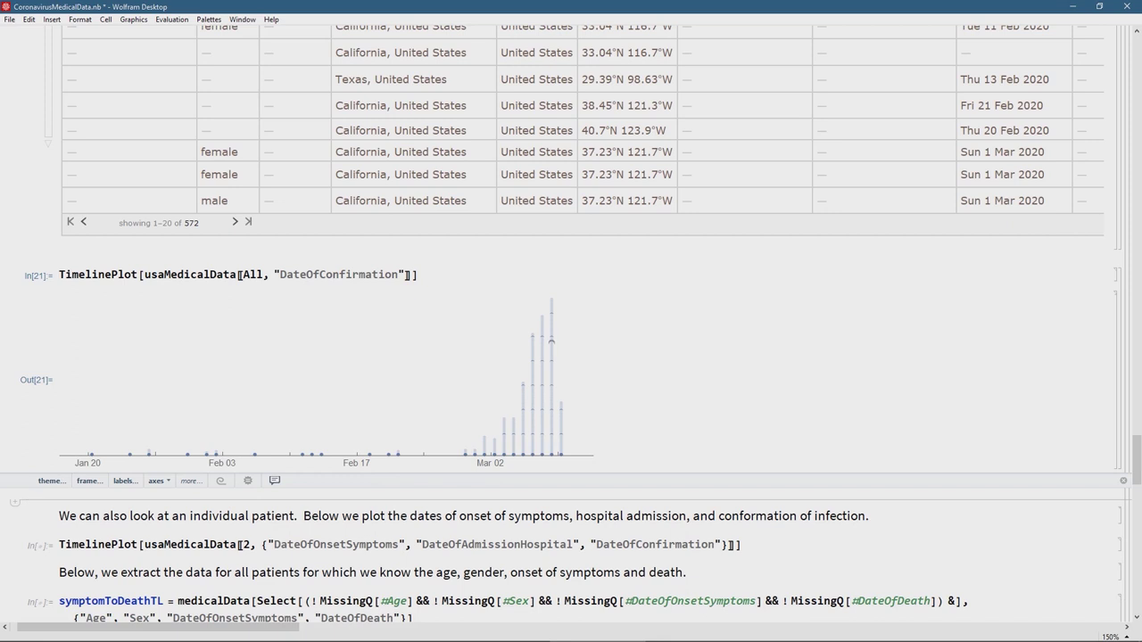
mouse_move(551, 349)
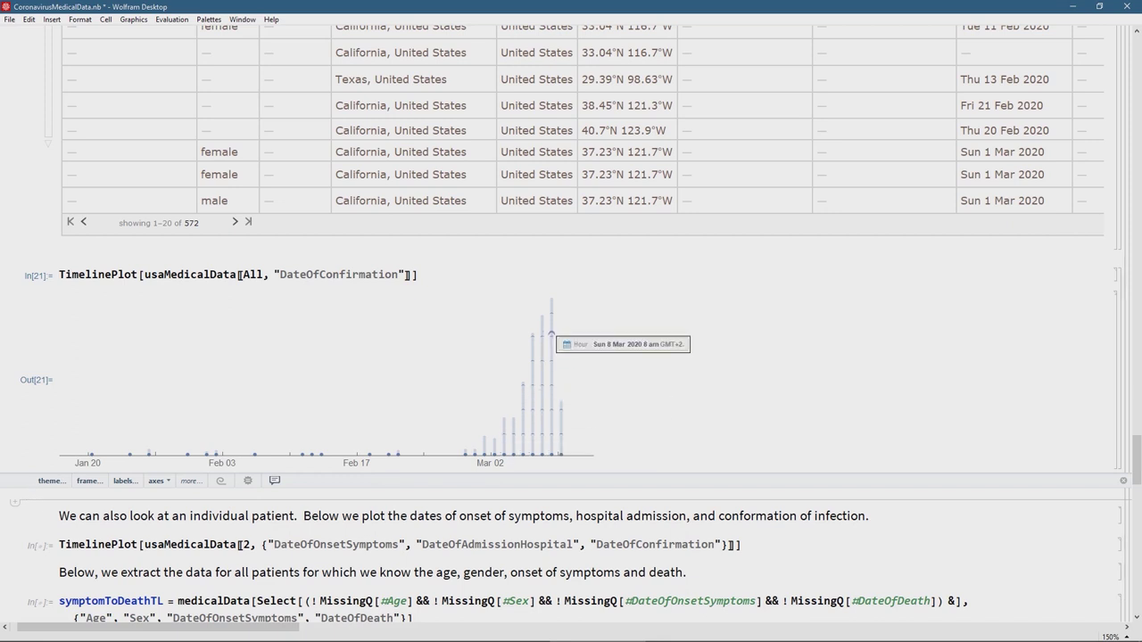
mouse_move(561, 419)
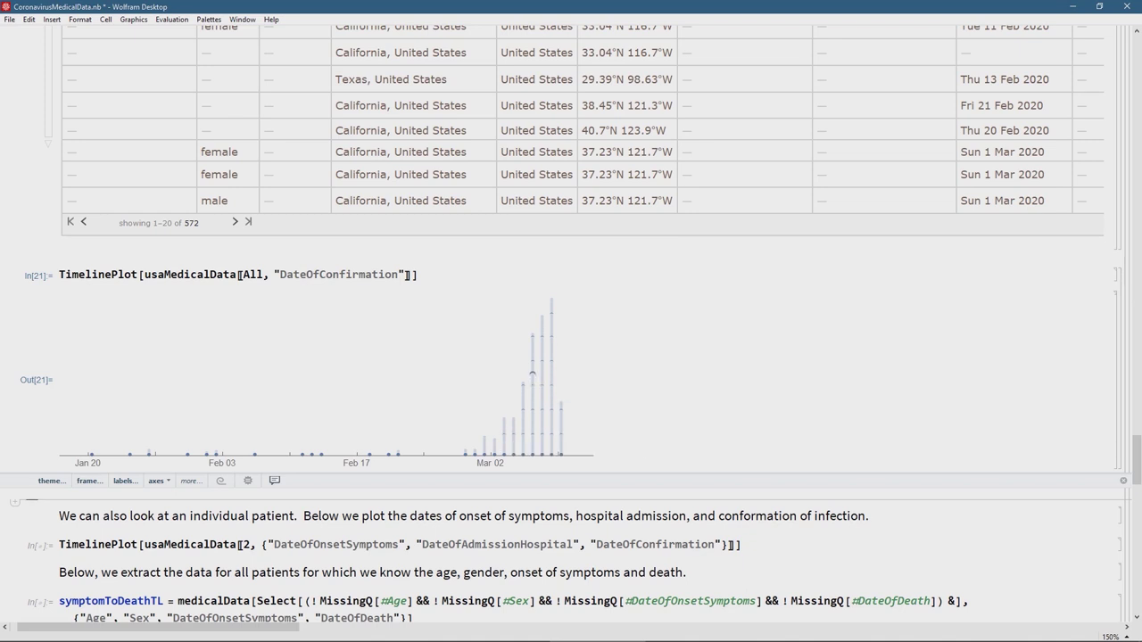
scroll(533, 372, down, 3)
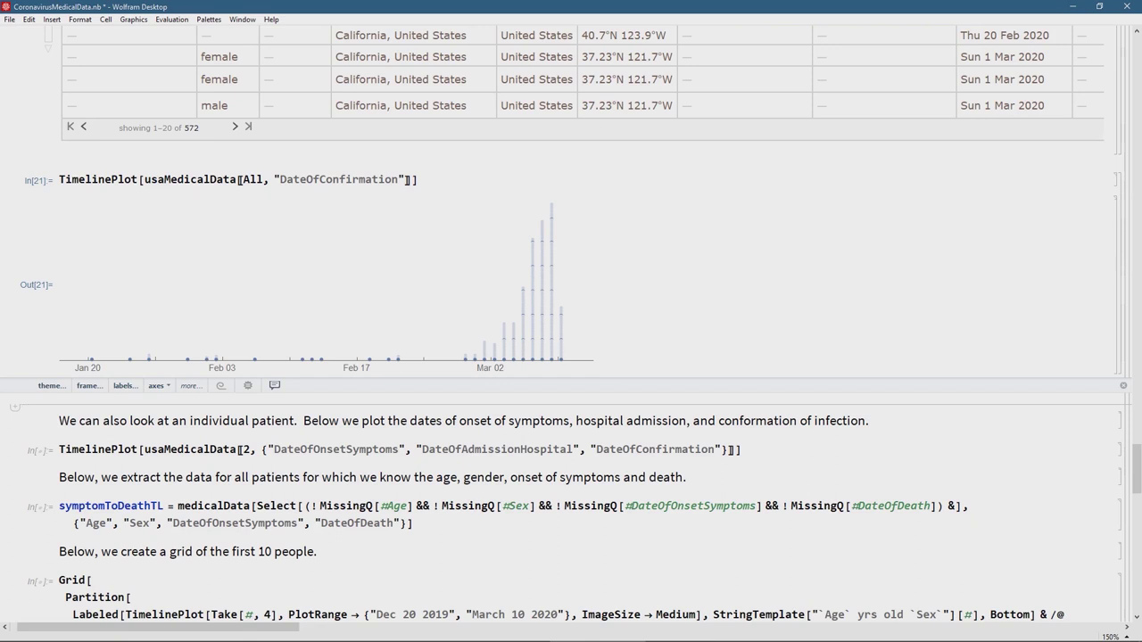
Step: Evaluate the TimelinePlot of symptom onset, hospital admission and confirmation dates for the second patient in usaMedicalData
scroll(566, 324, down, 1)
scroll(565, 325, down, 1)
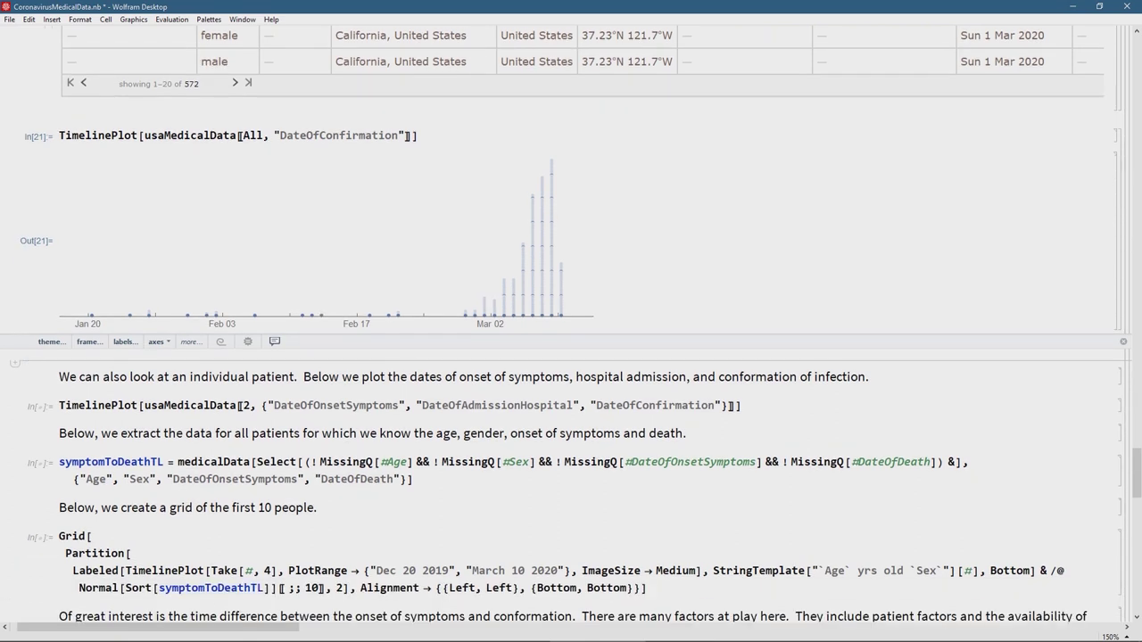
click(32, 360)
click(742, 405)
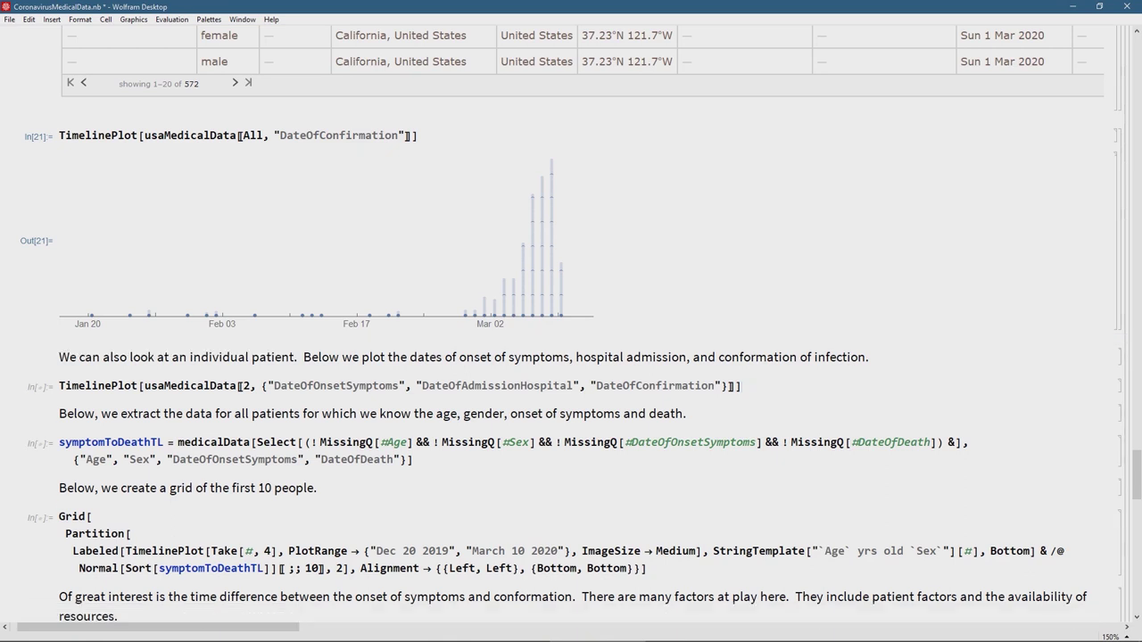
key(shift+Return)
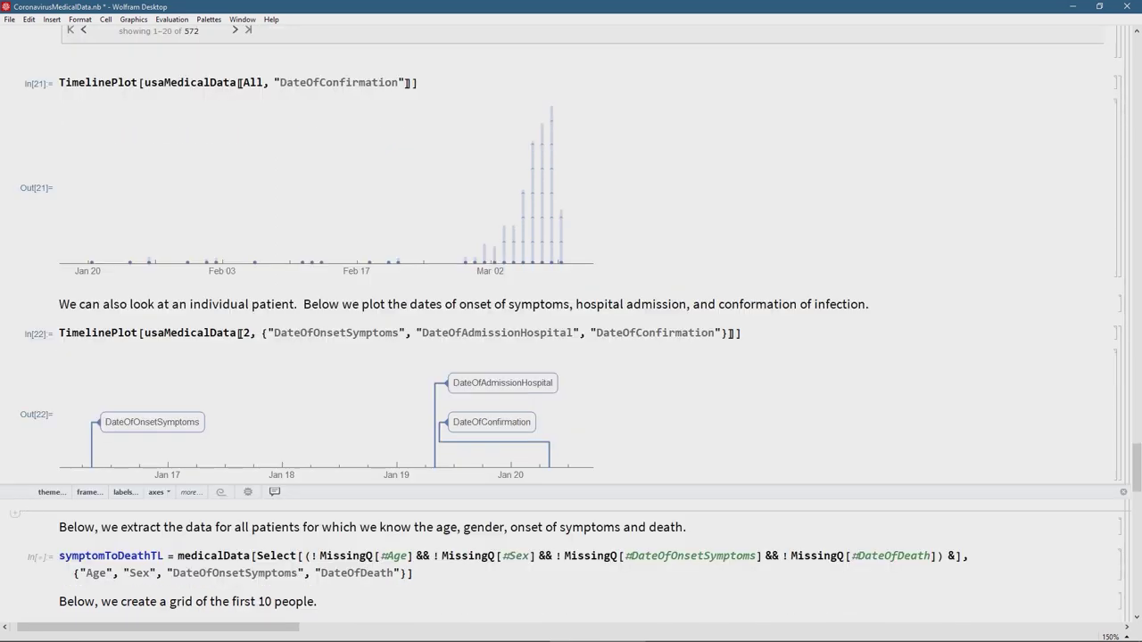
Step: Compare the second patient's row in the USA dataset with the timeline and check the exact dates of its labeled events
scroll(571, 321, up, 10)
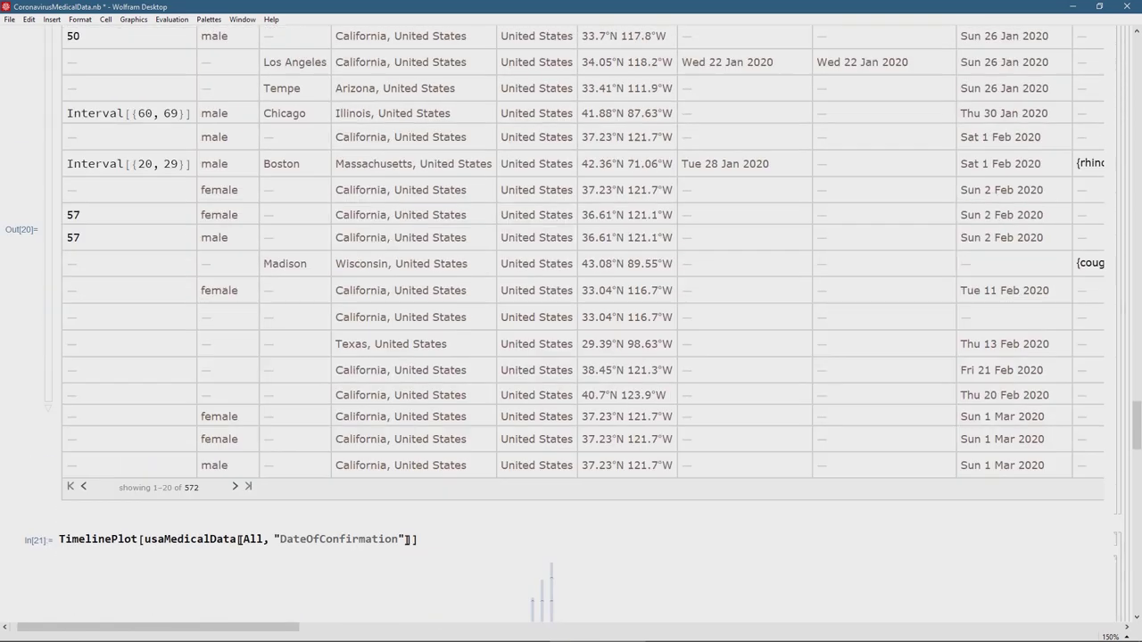
scroll(571, 321, up, 1)
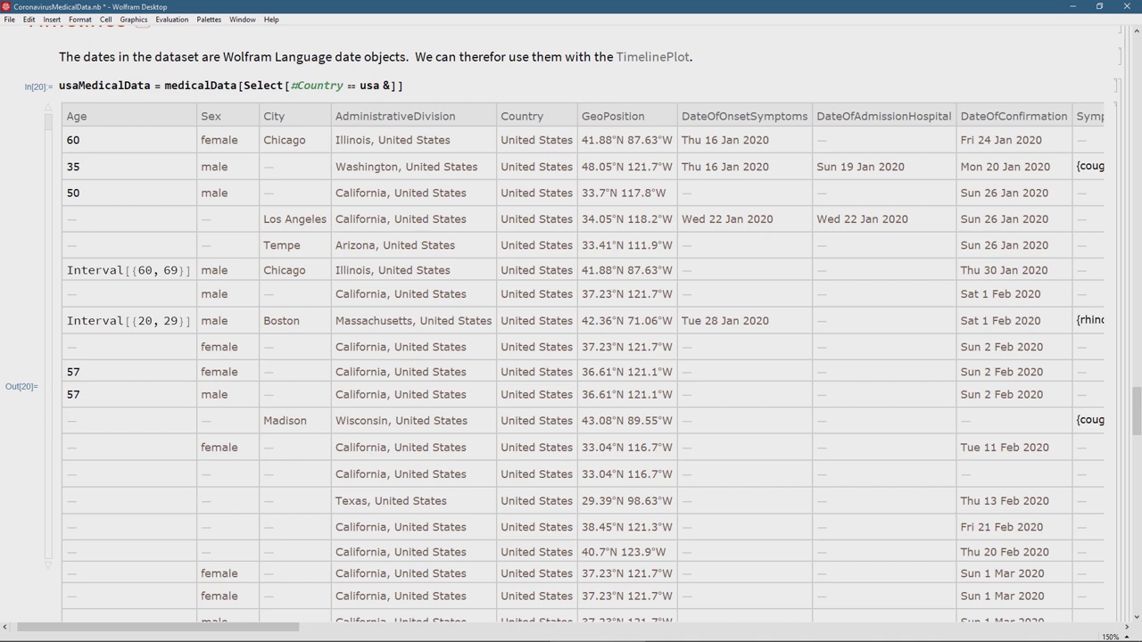
scroll(571, 325, down, 10)
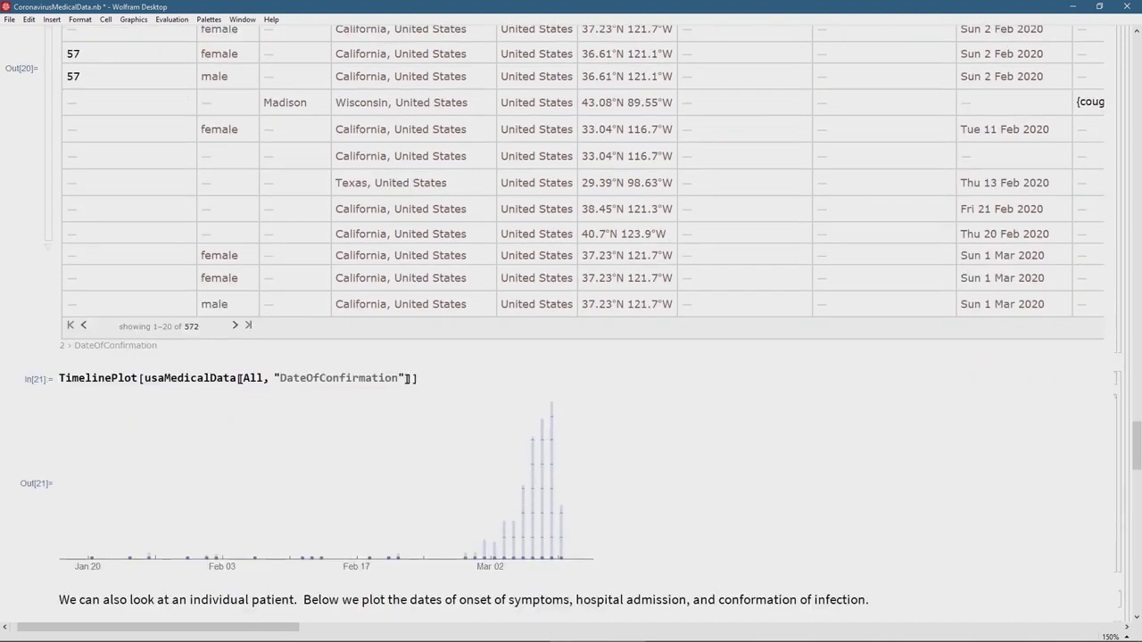
scroll(571, 326, down, 3)
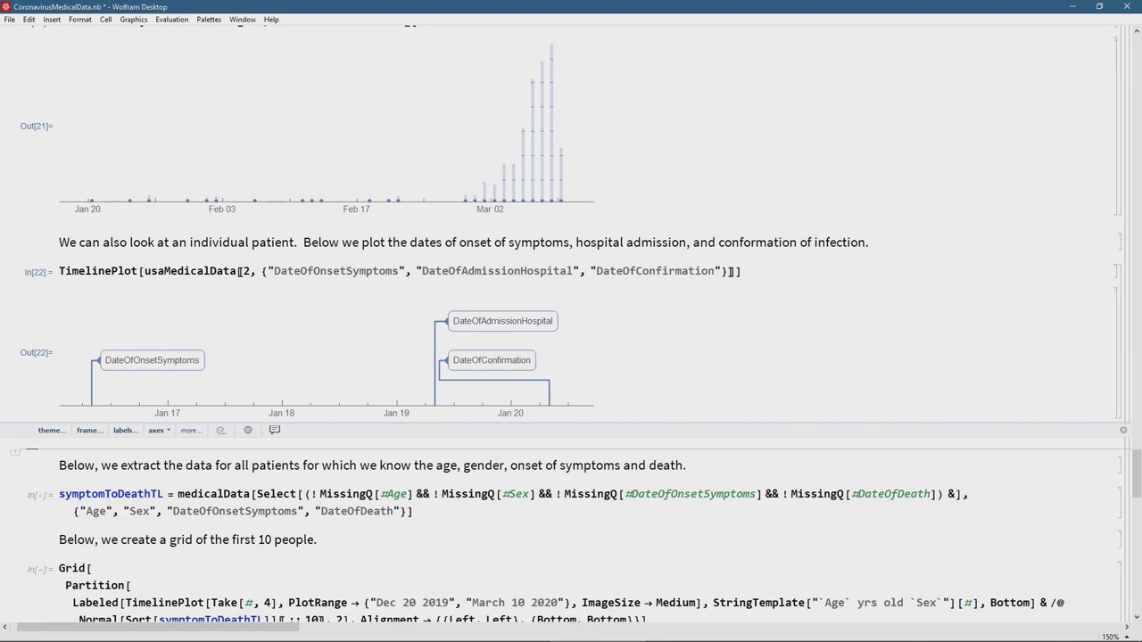
scroll(571, 325, down, 1)
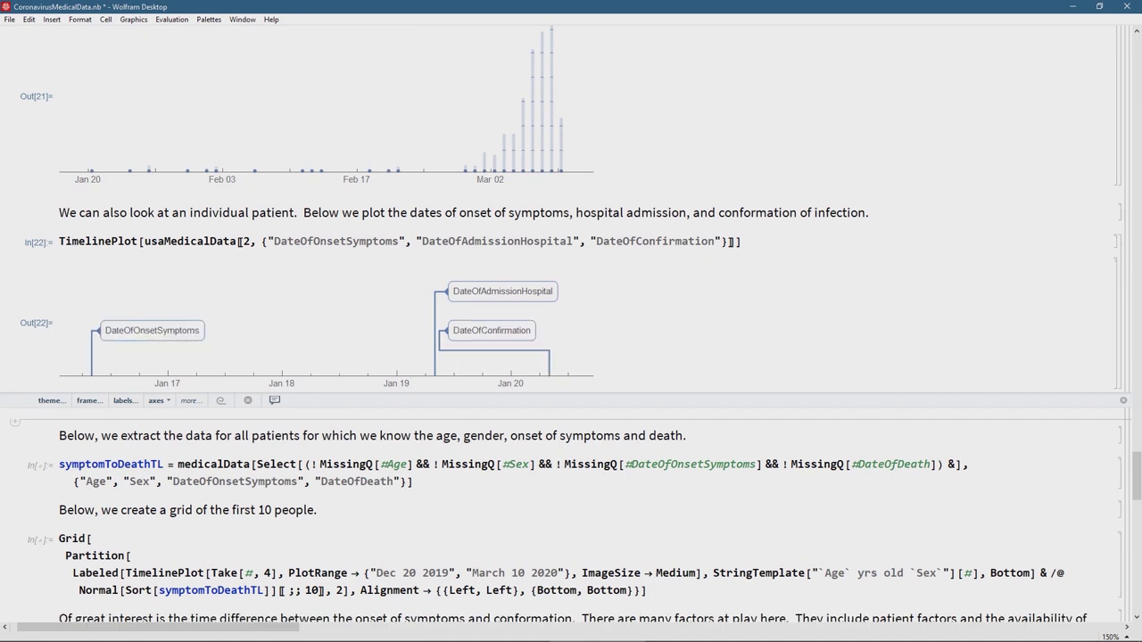
mouse_move(489, 295)
mouse_move(147, 332)
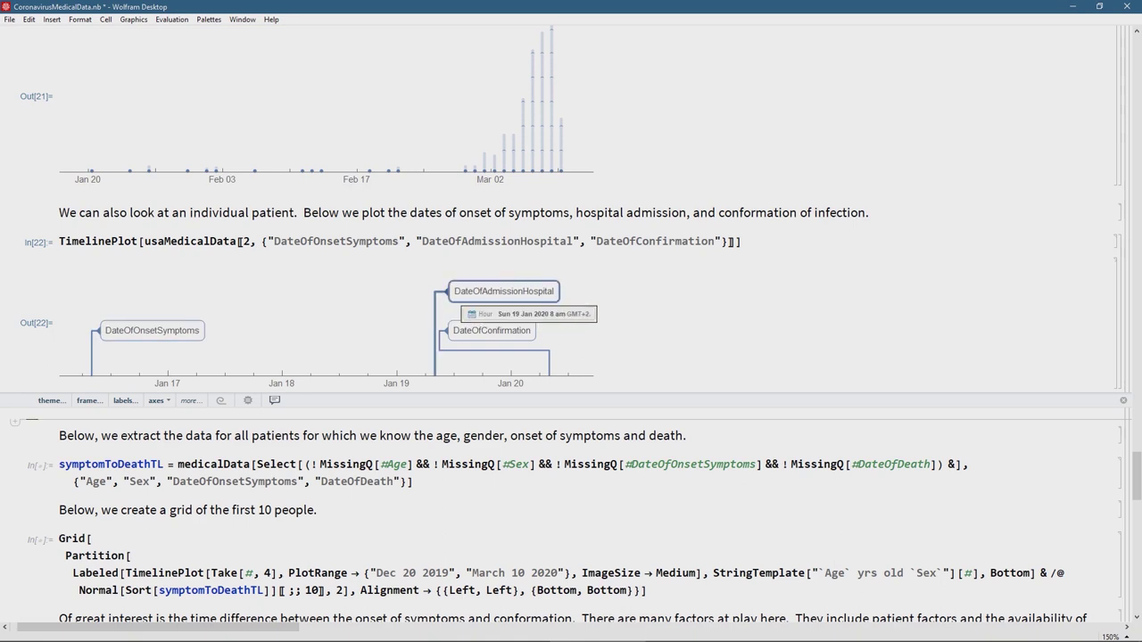
mouse_move(495, 332)
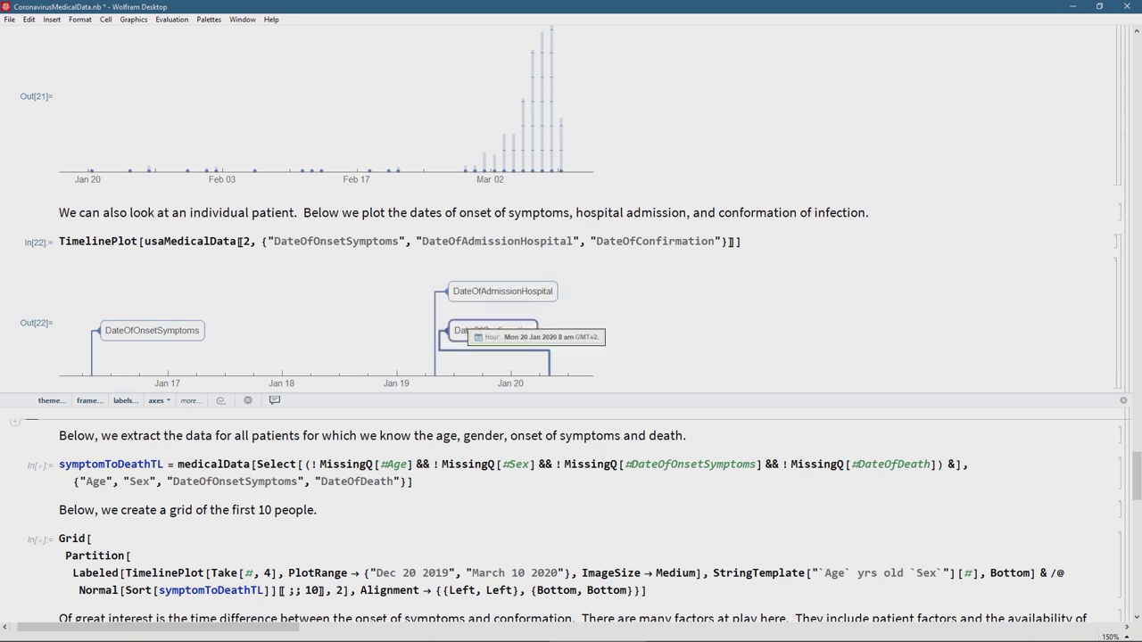
mouse_move(532, 339)
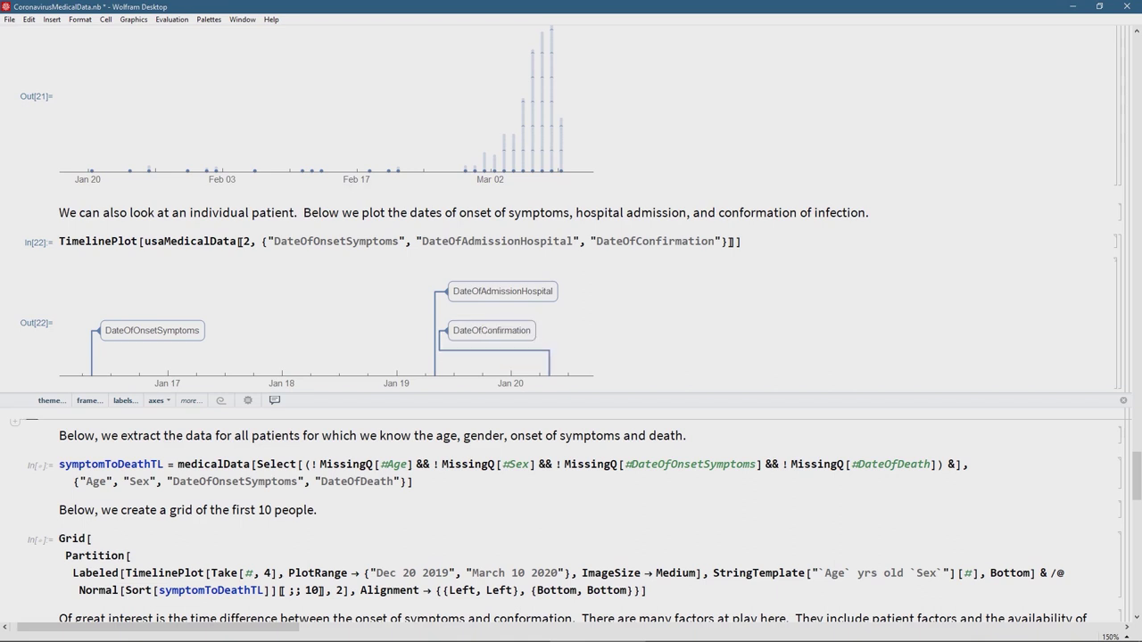
Step: Review the MissingQ conditions and evaluate the symptomToDeathTL cell that extracts patients with known age, sex, symptom onset and death dates
scroll(536, 334, down, 2)
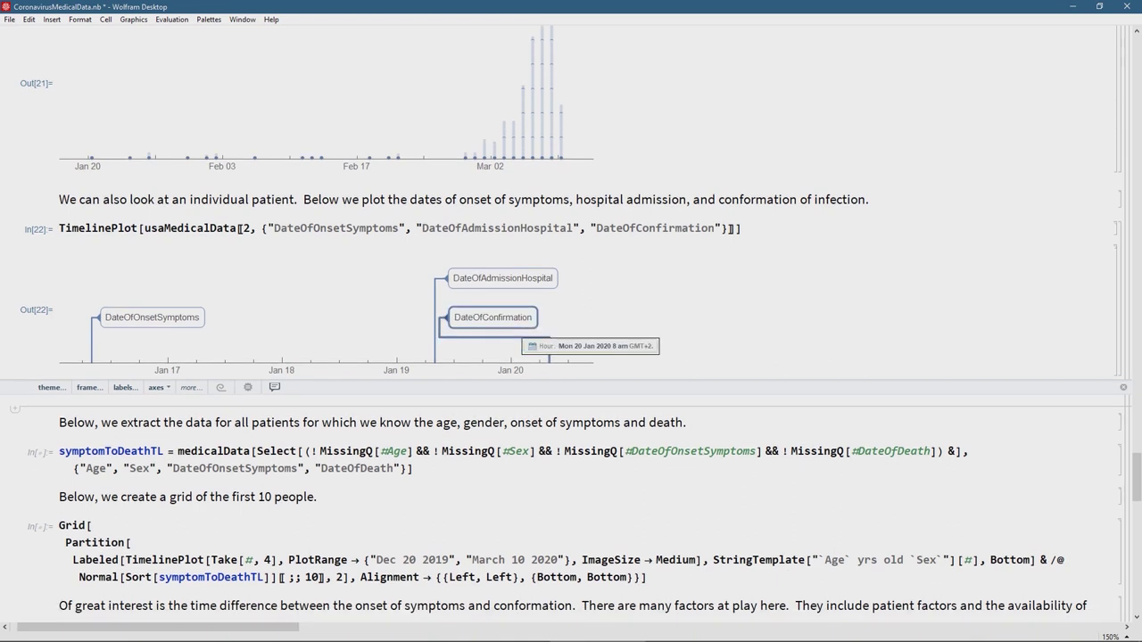
scroll(571, 330, down, 1)
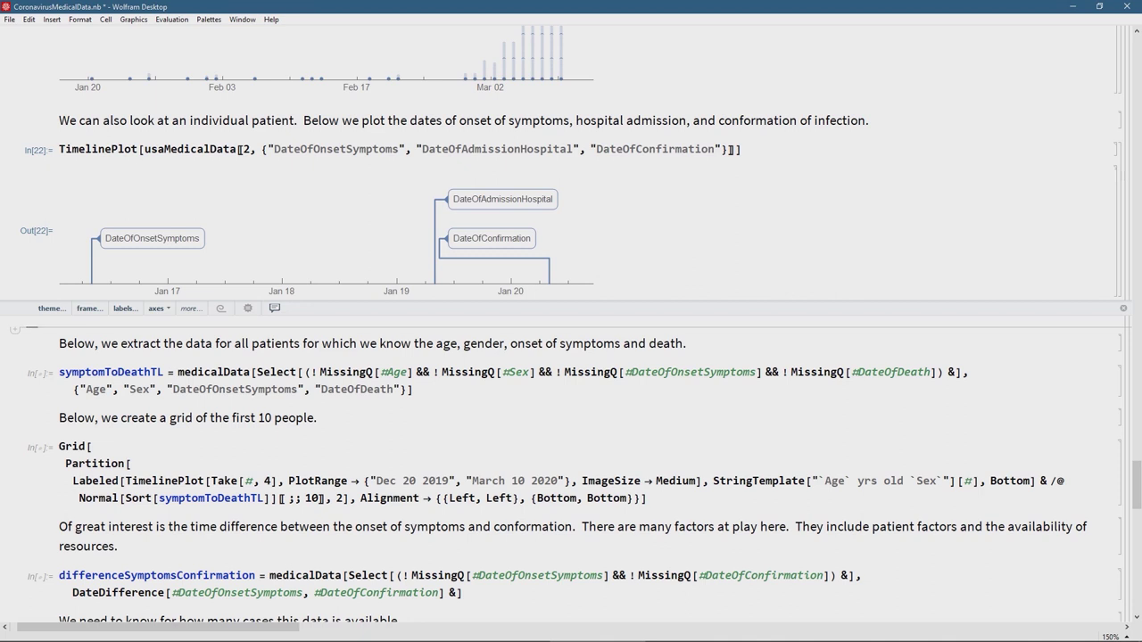
click(451, 343)
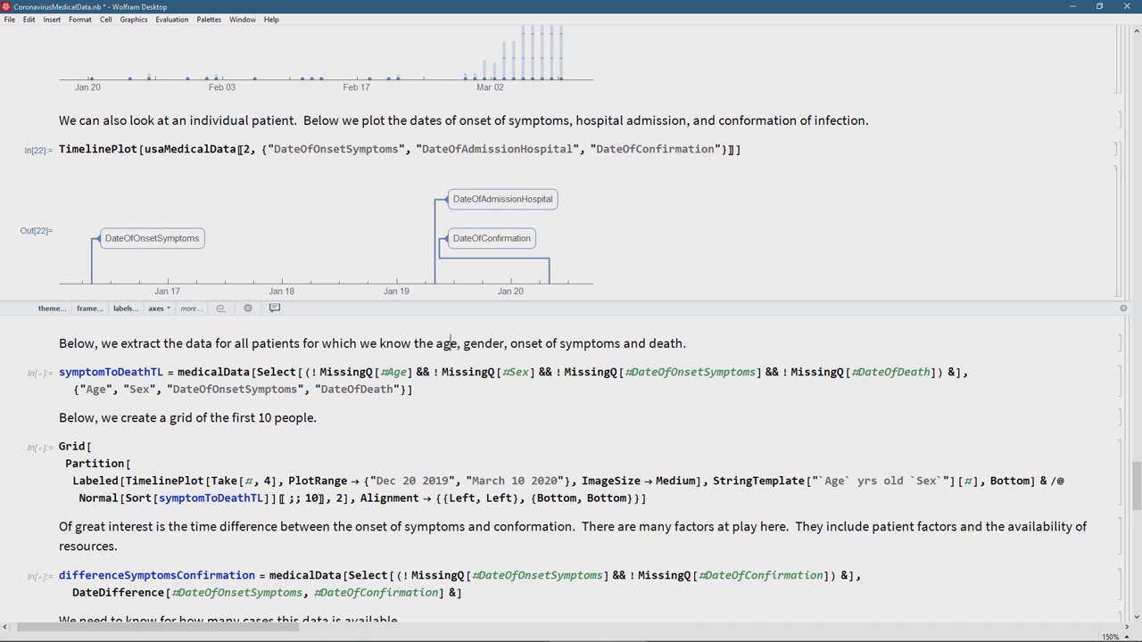
click(131, 444)
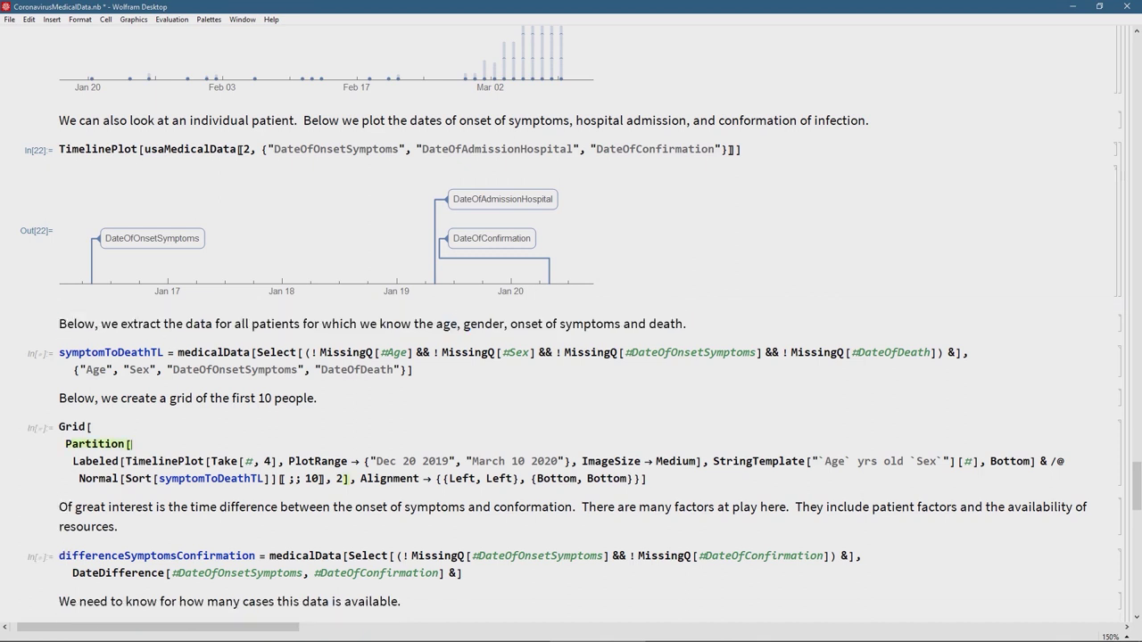
click(222, 353)
click(309, 352)
key(shift+Right)
key(Right)
double_click(423, 352)
double_click(314, 353)
click(332, 352)
key(shift+Return)
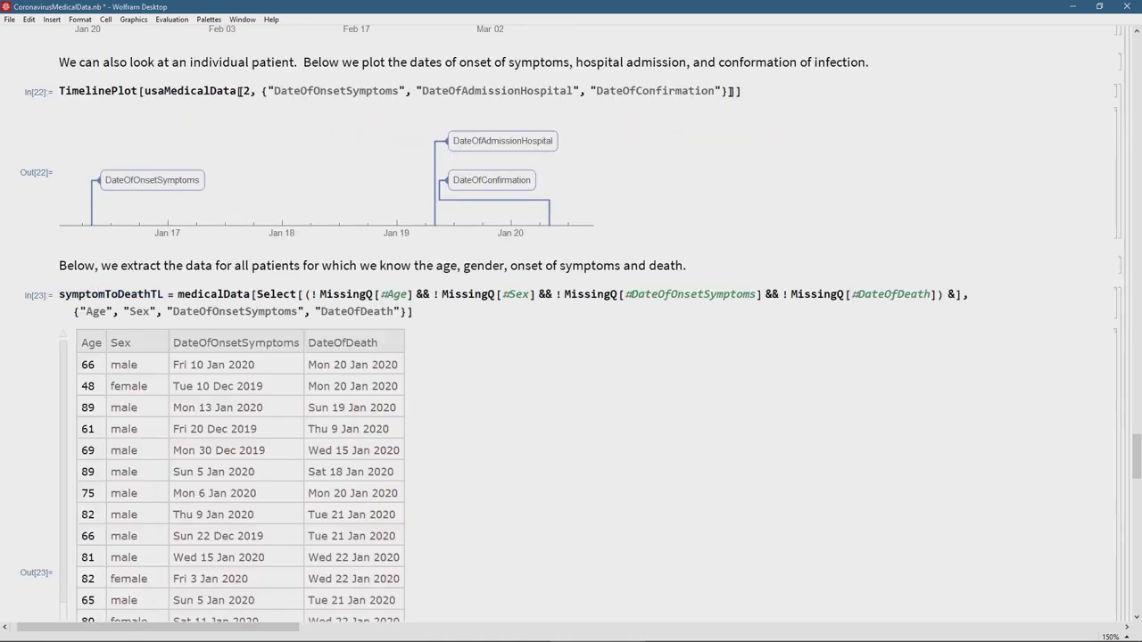
Step: Look over the extracted symptom-to-death table and evaluate the Grid cell that plots labeled timelines for the first 10 people
scroll(571, 322, down, 3)
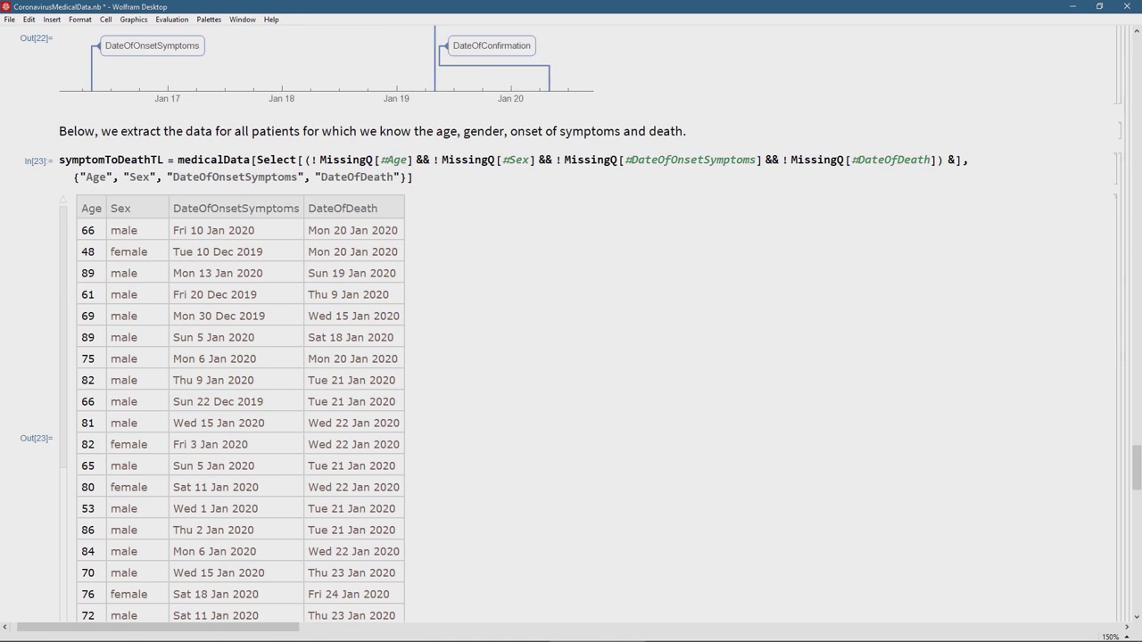
scroll(571, 321, down, 2)
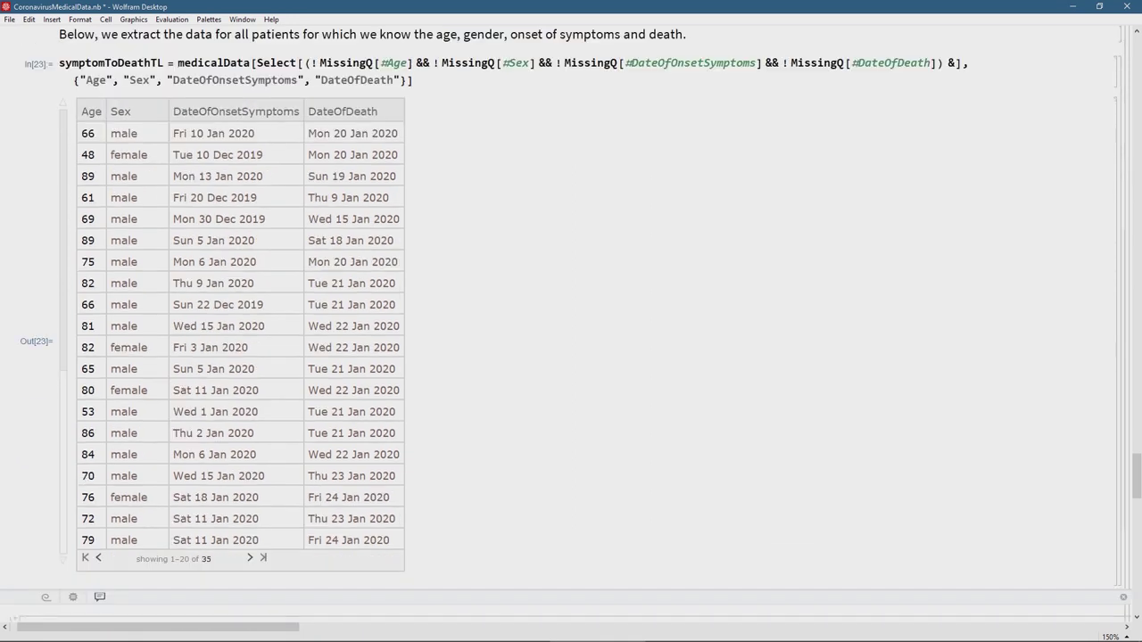
scroll(571, 321, down, 5)
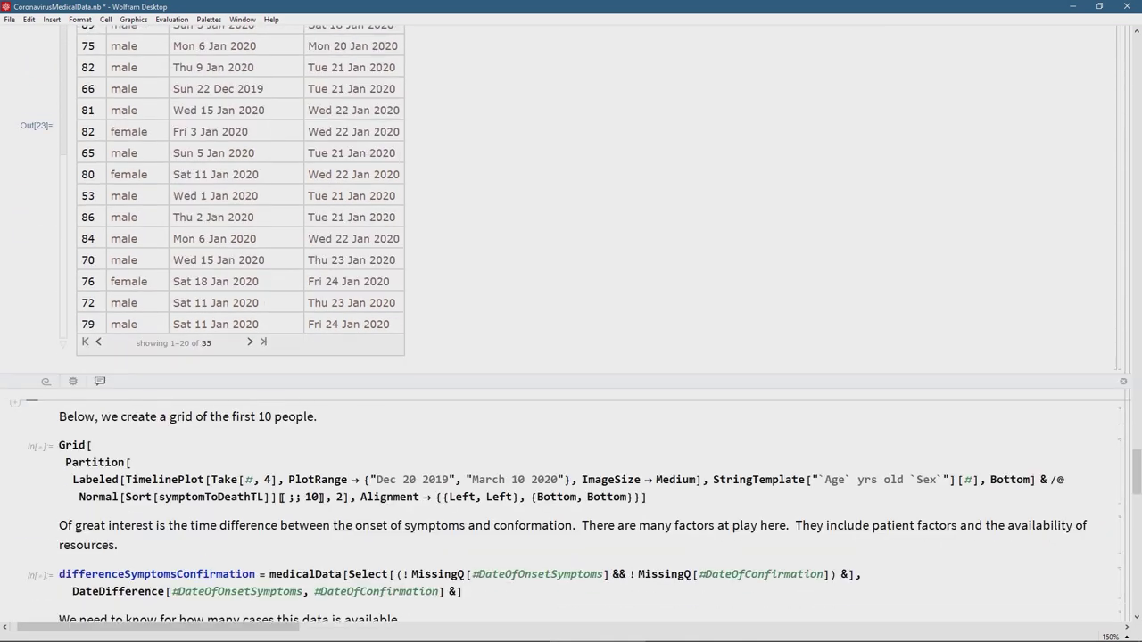
scroll(500, 321, up, 13)
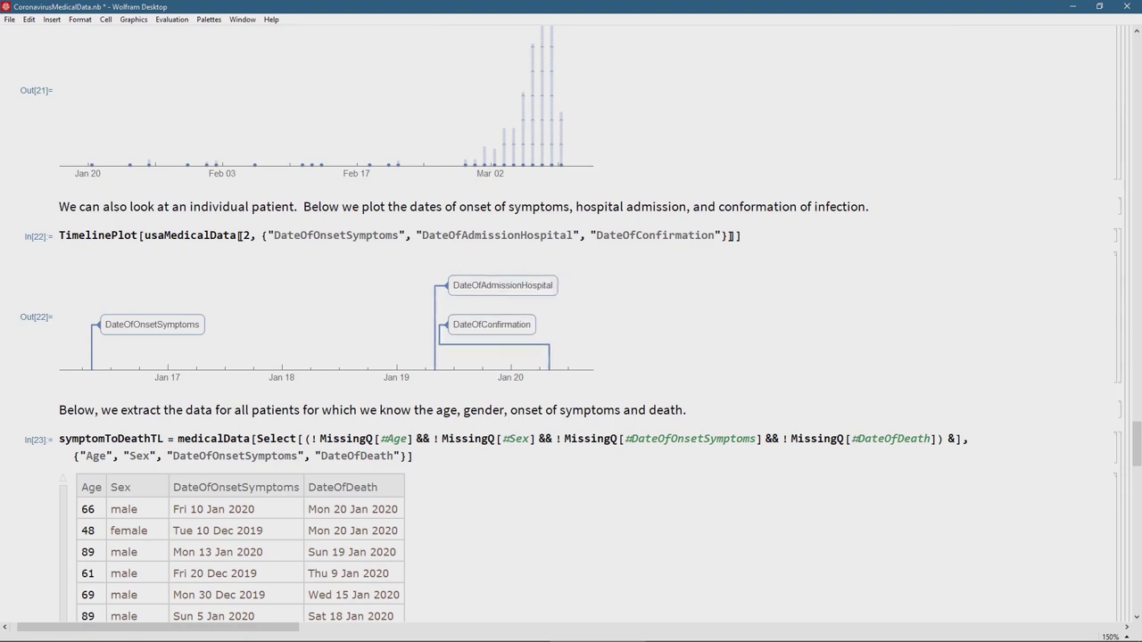
scroll(571, 321, down, 13)
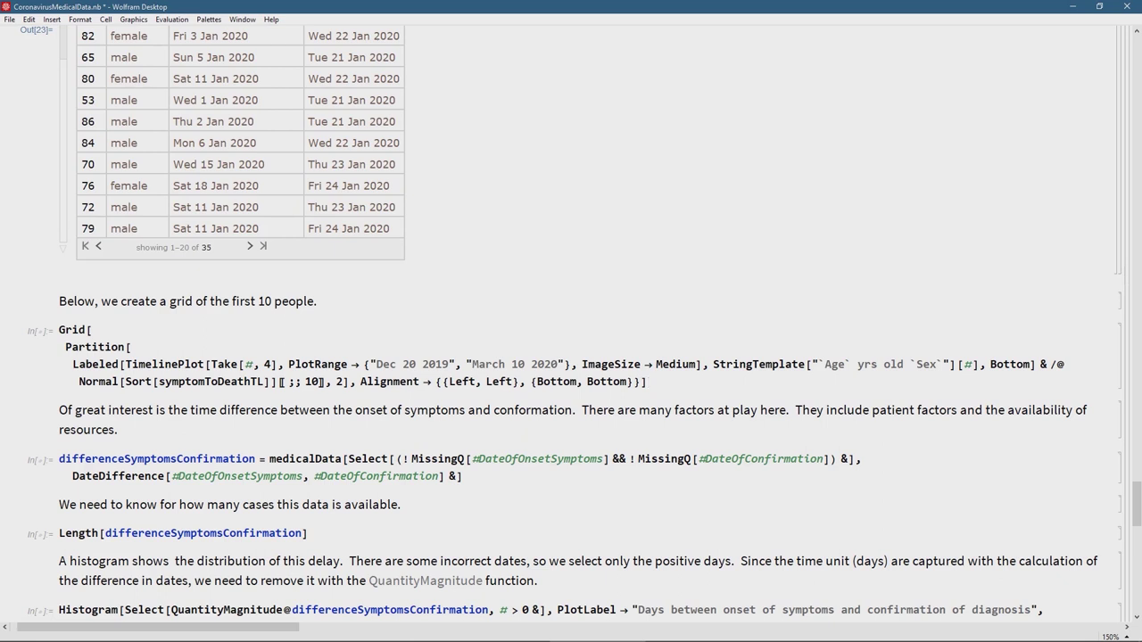
key(shift+Return)
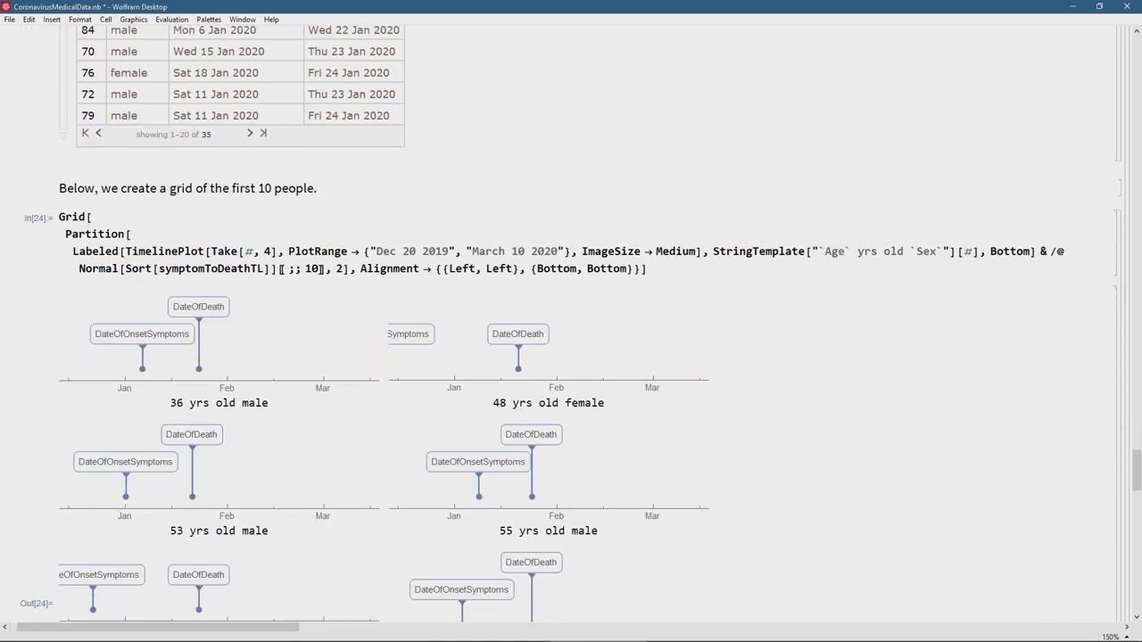
Step: Examine the symptom onset and death dates across the ten patient timelines in the grid
scroll(571, 356, down, 2)
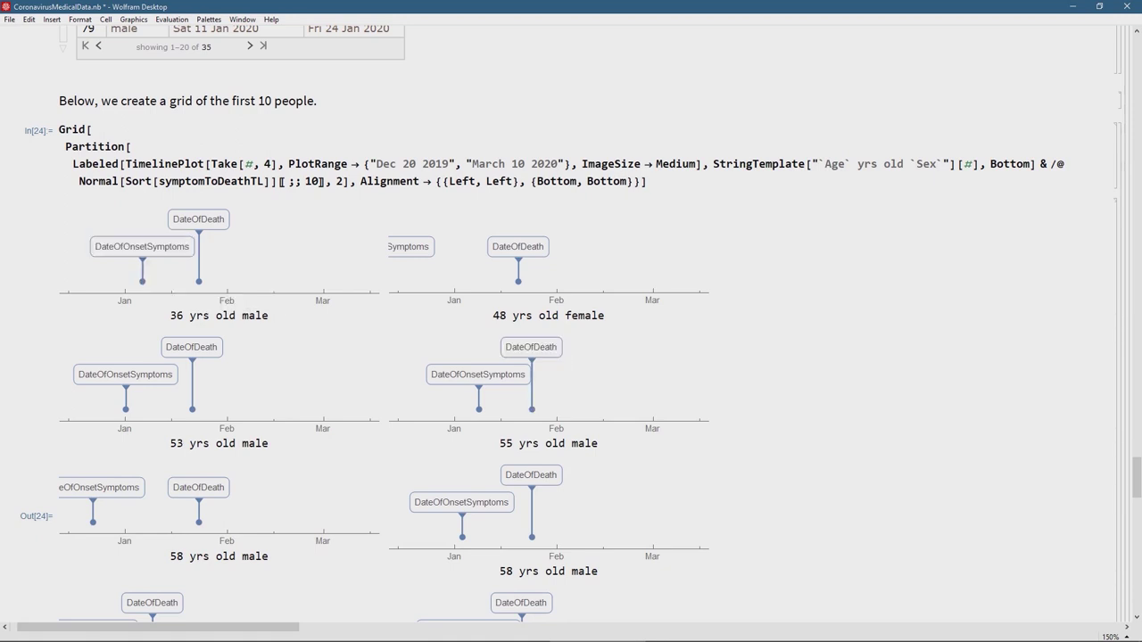
mouse_move(142, 261)
scroll(571, 324, down, 2)
scroll(571, 324, down, 5)
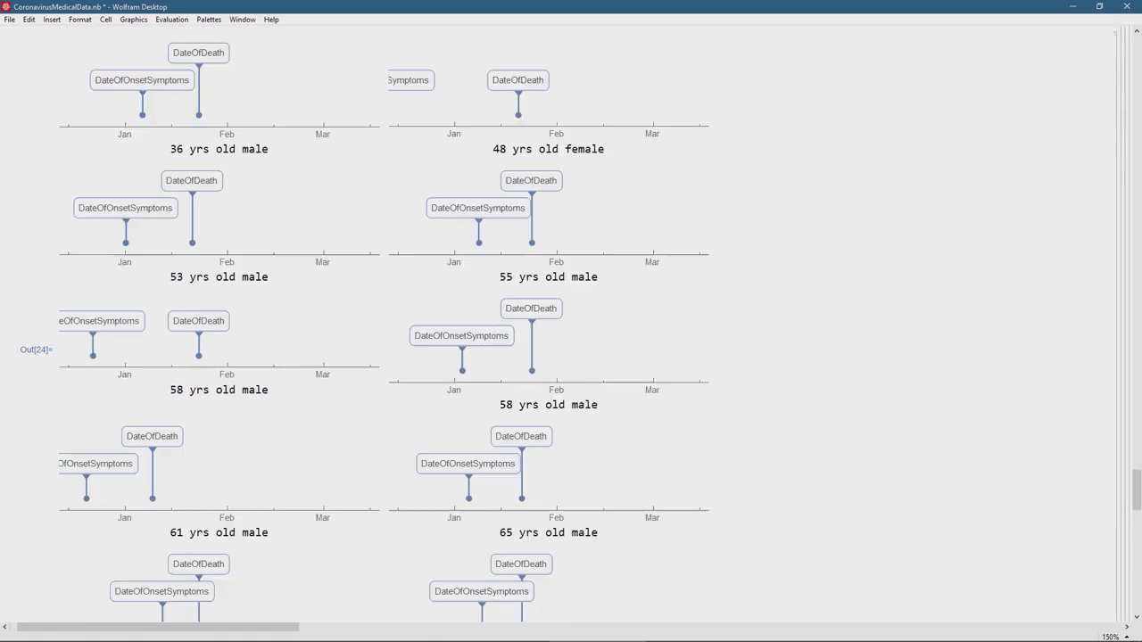
scroll(571, 323, down, 2)
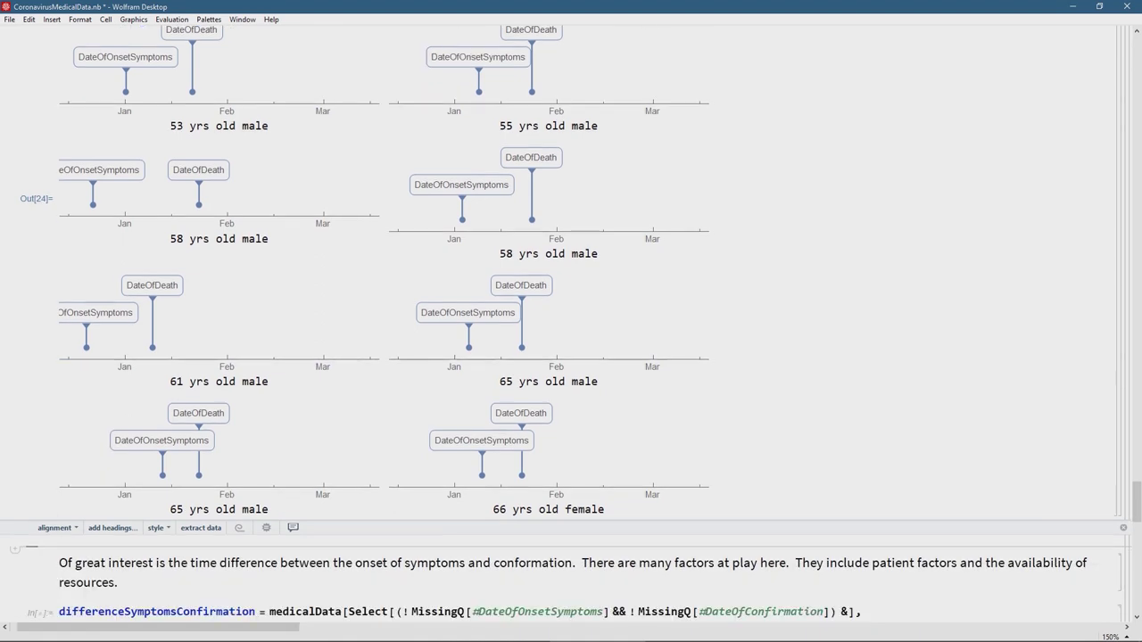
scroll(570, 323, down, 1)
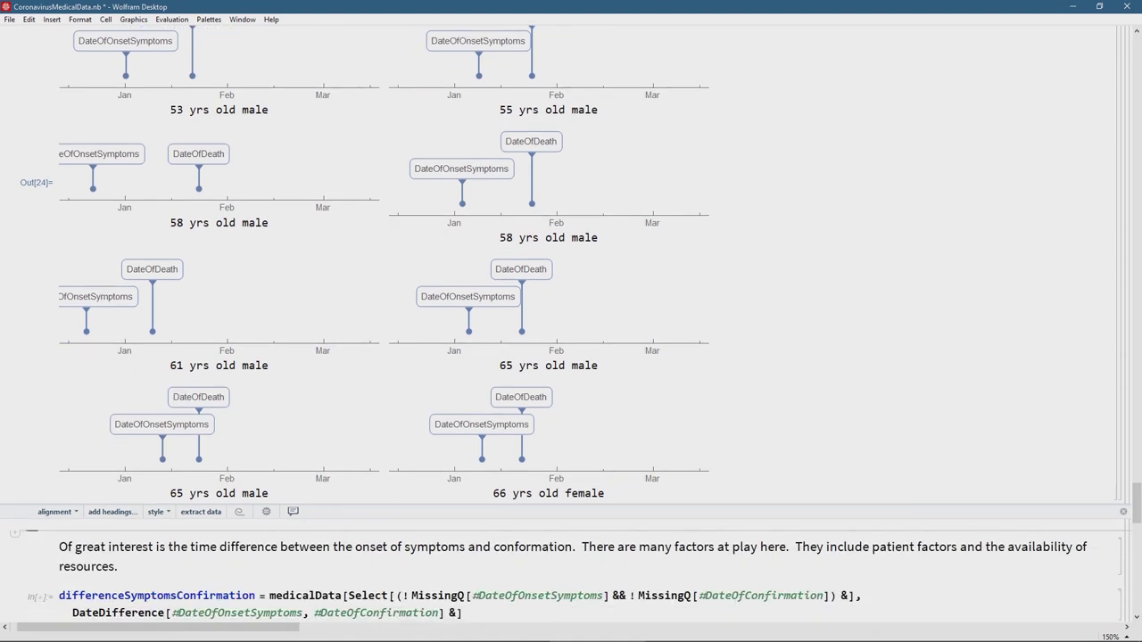
Step: Correct "conformation" to "confirmation" in the paragraph about the time difference after the onset of symptoms
scroll(571, 324, down, 2)
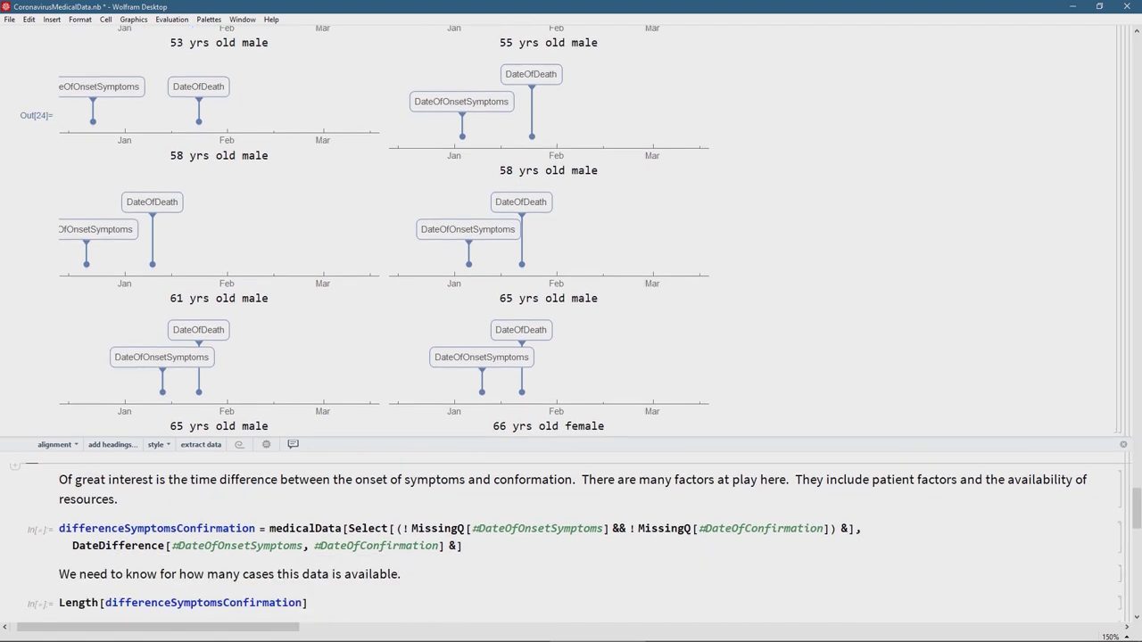
scroll(571, 324, down, 3)
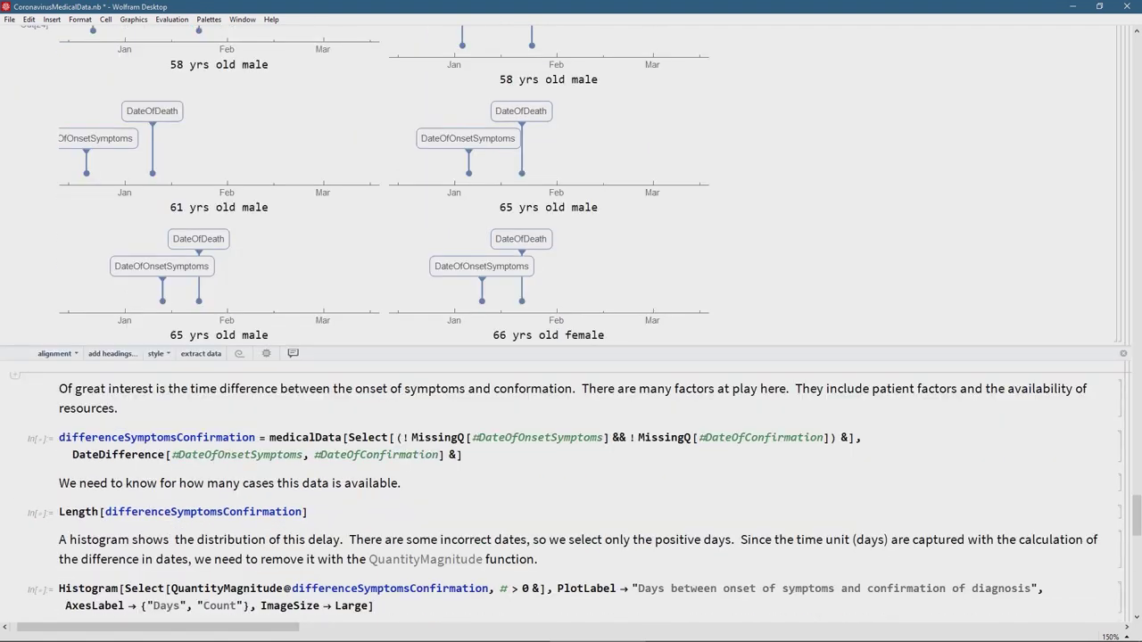
scroll(571, 324, down, 2)
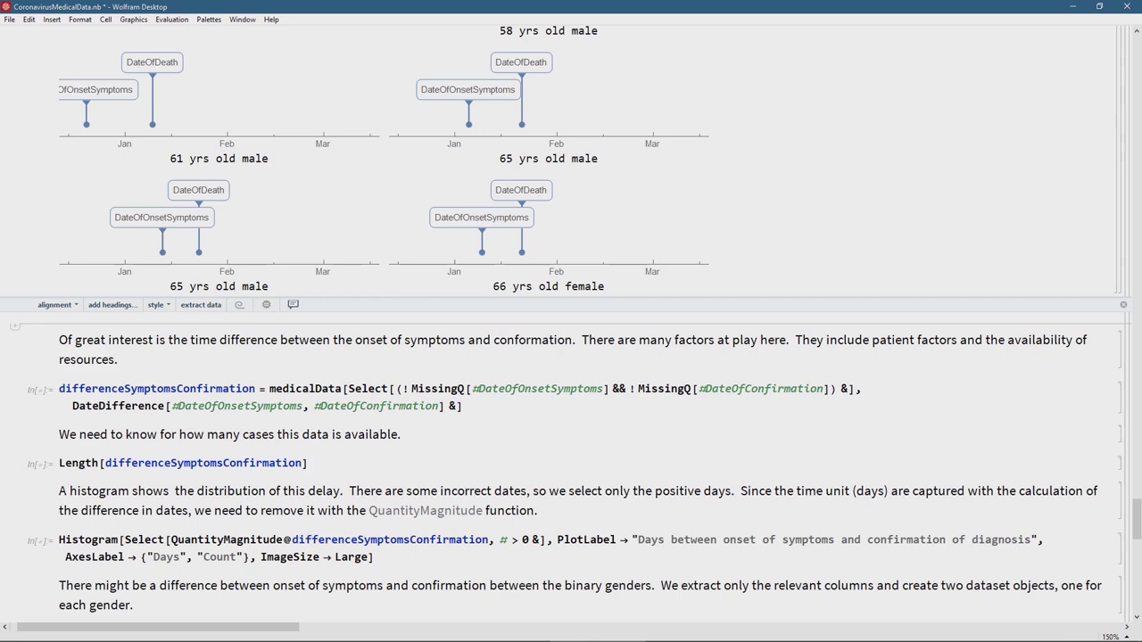
click(526, 339)
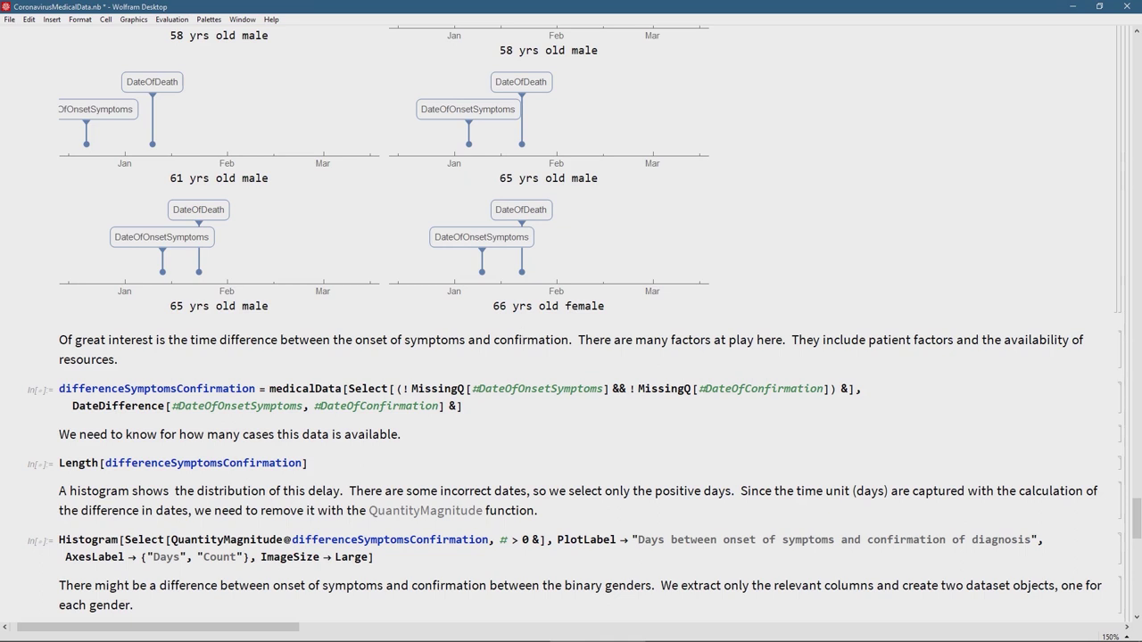
Step: Evaluate the differenceSymptomsConfirmation cell that computes the days from symptom onset to confirmation, and look through the resulting table
scroll(571, 321, down, 2)
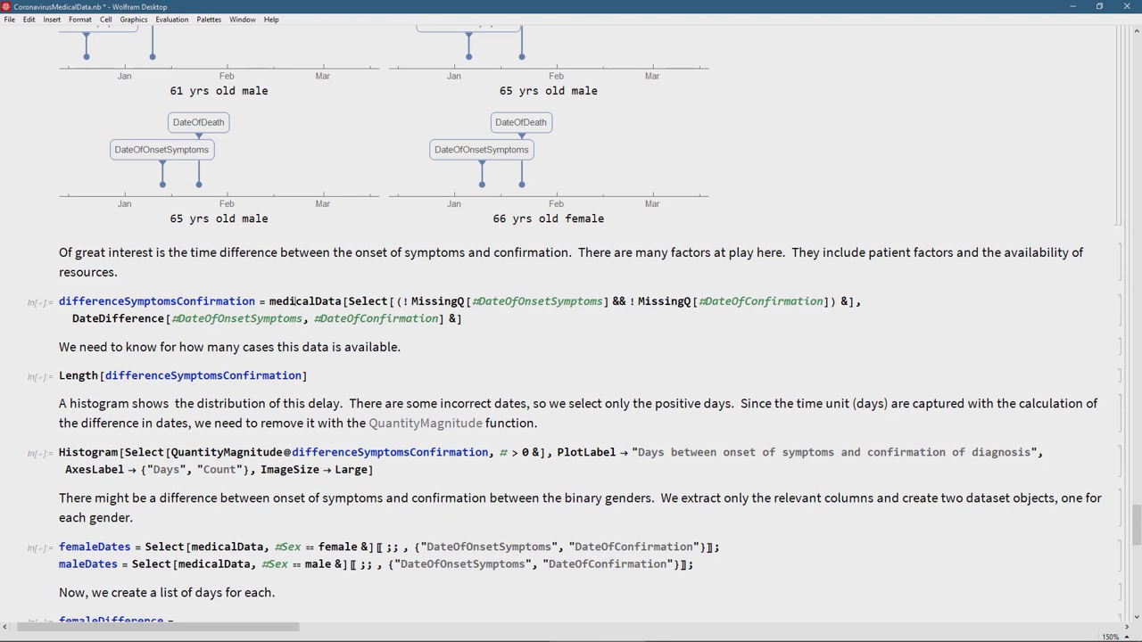
click(387, 303)
click(464, 319)
key(shift+Return)
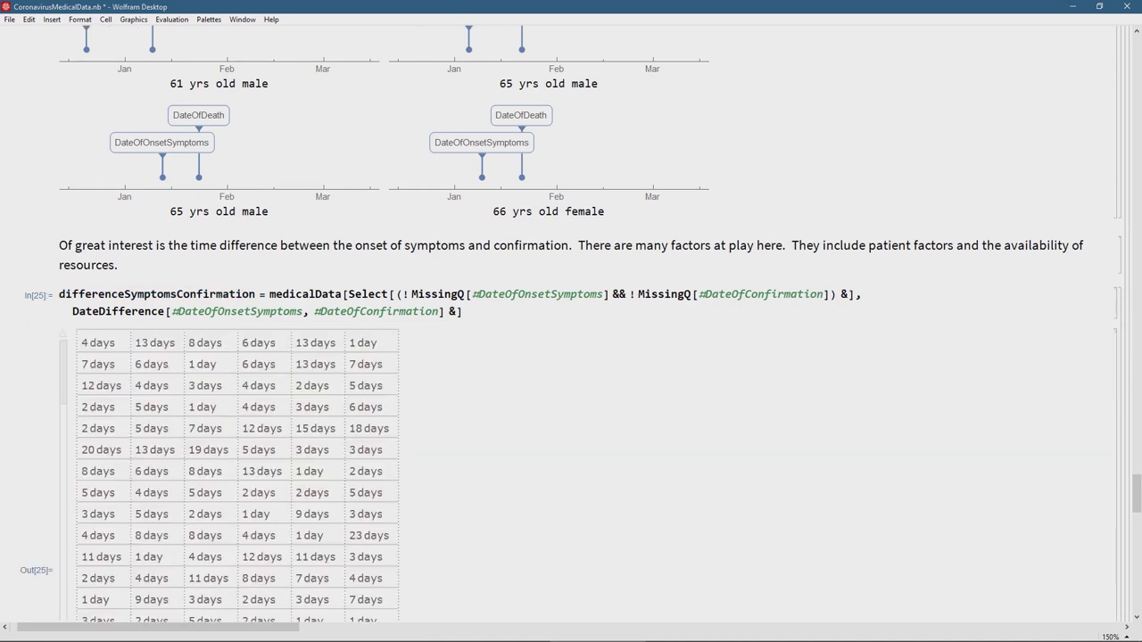
scroll(571, 356, down, 2)
scroll(571, 357, down, 3)
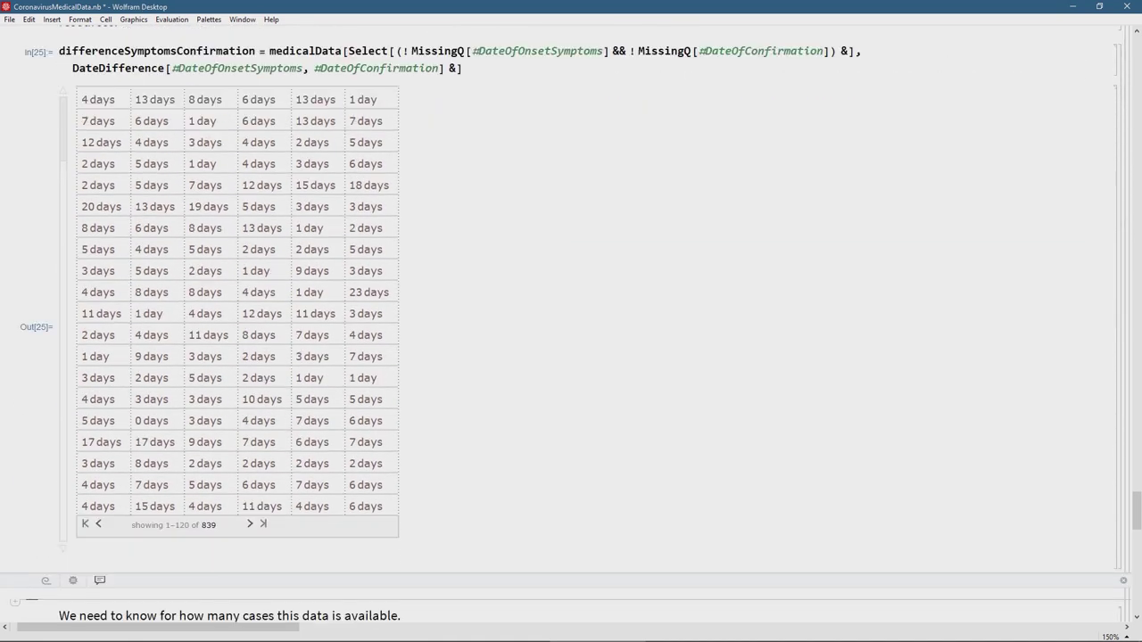
scroll(571, 357, down, 1)
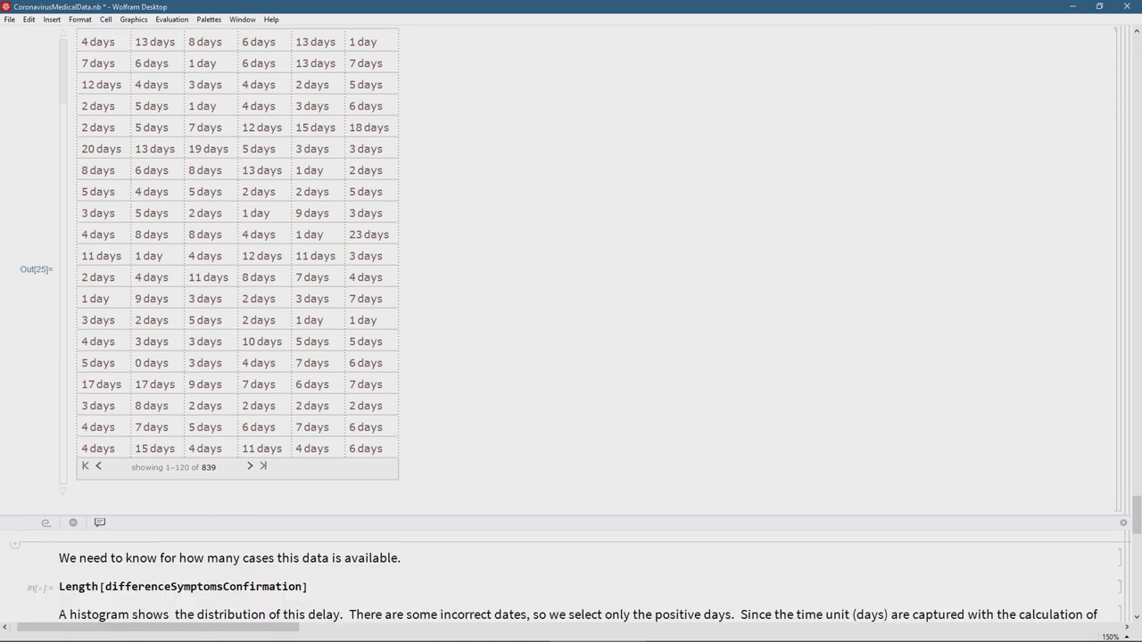
scroll(571, 357, down, 2)
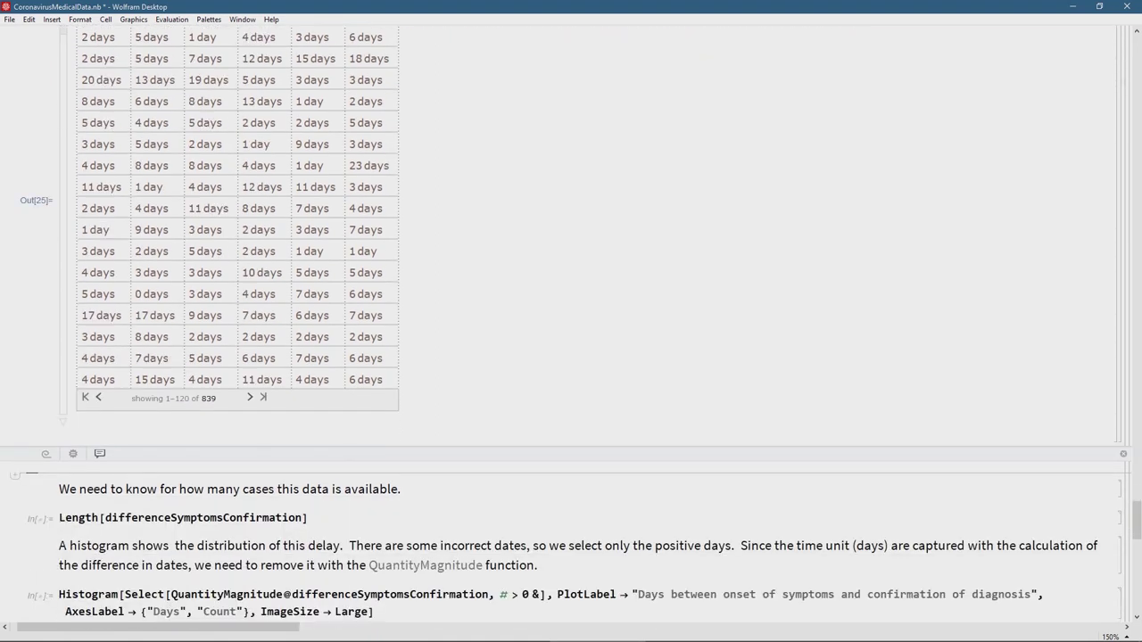
Step: Evaluate the Length cell for differenceSymptomsConfirmation and the histogram cell of positive days between symptom onset and diagnosis, and review the plot
scroll(571, 357, down, 1)
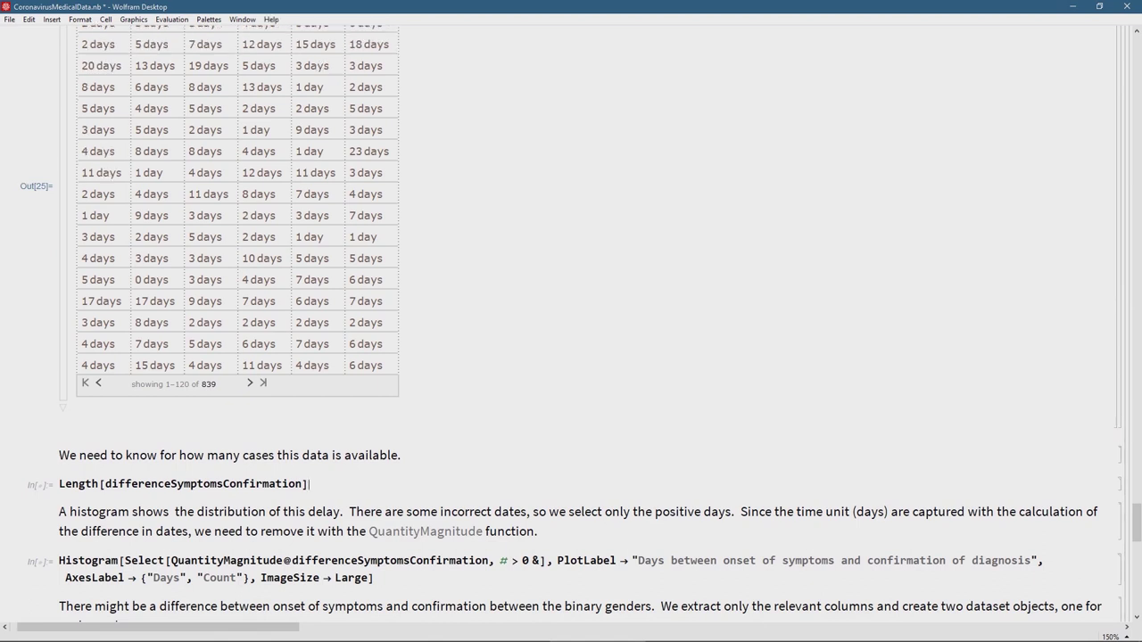
key(shift+Return)
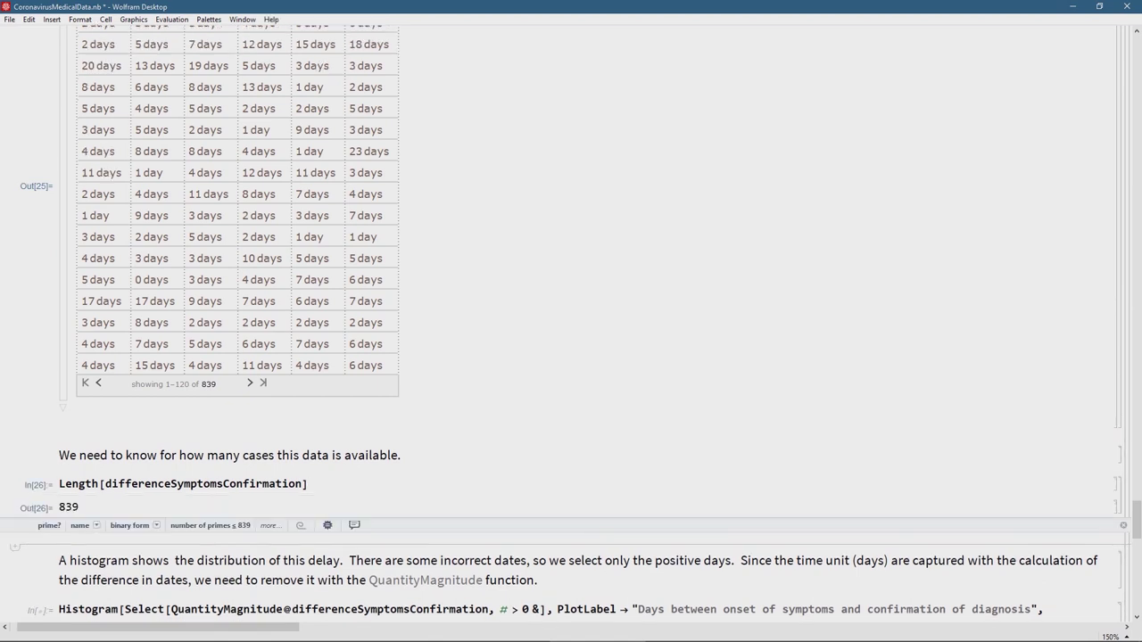
scroll(571, 321, down, 1)
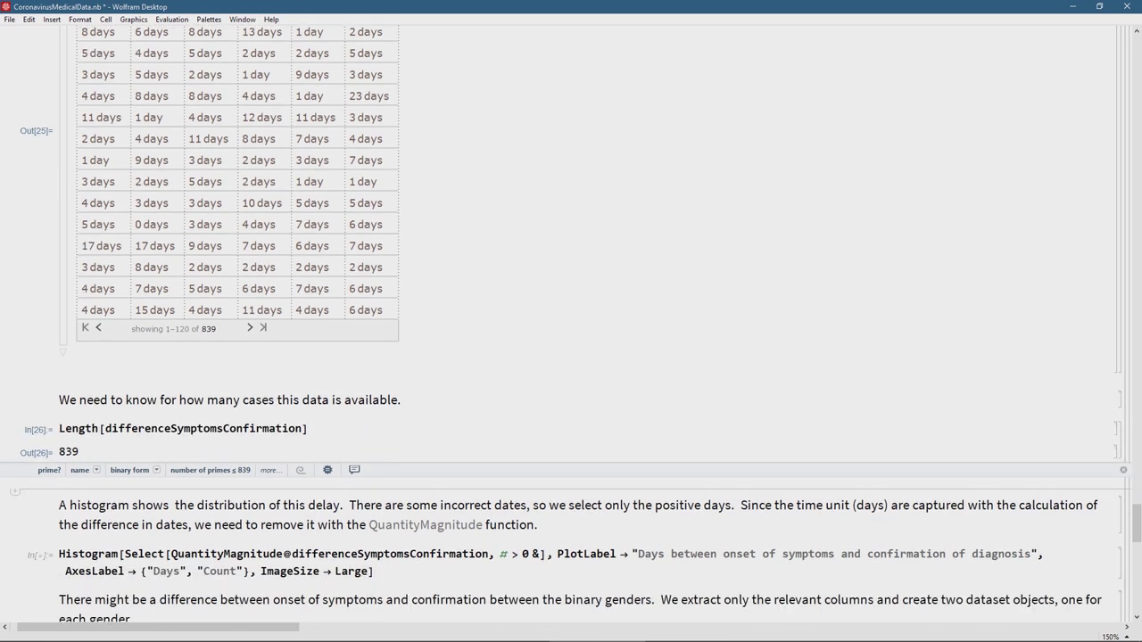
scroll(571, 321, down, 1)
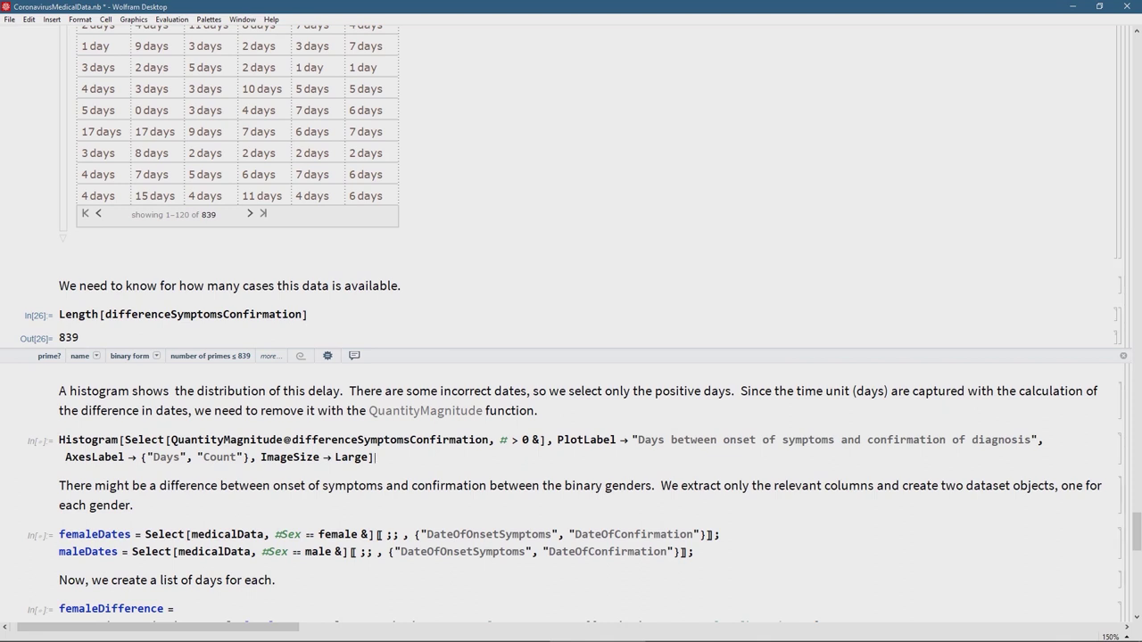
key(shift+Return)
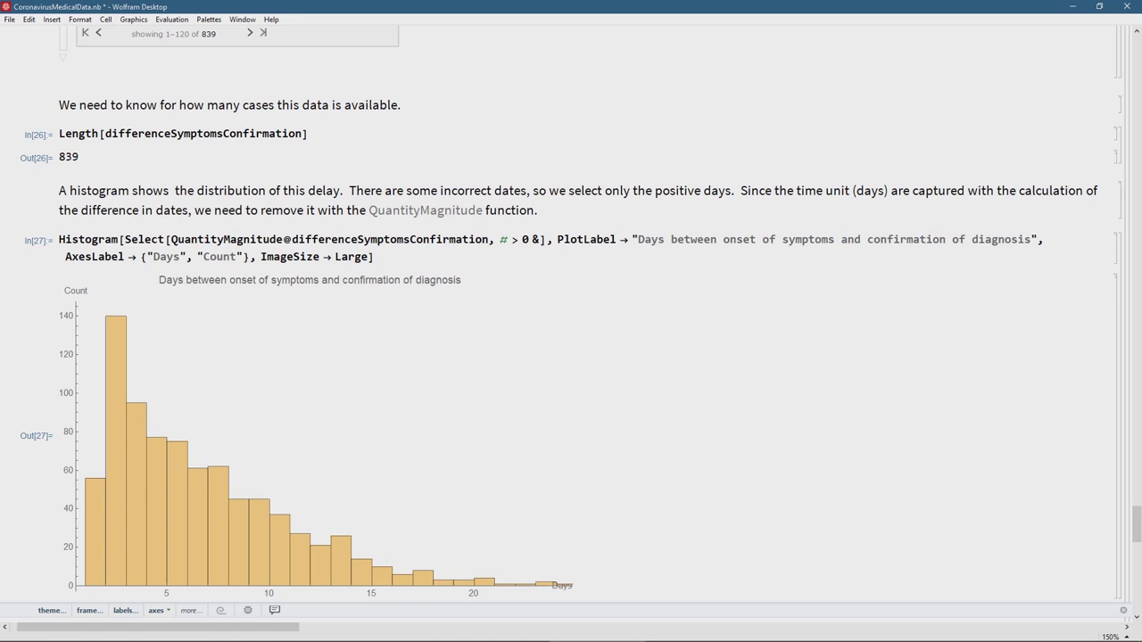
click(206, 241)
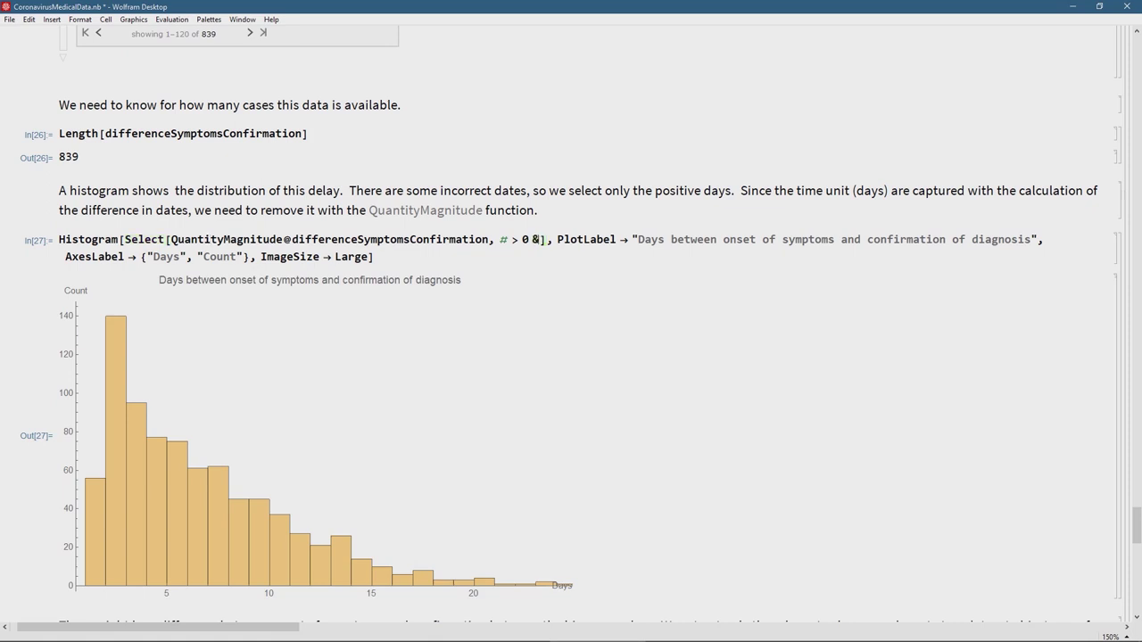
key(Down)
scroll(571, 322, down, 3)
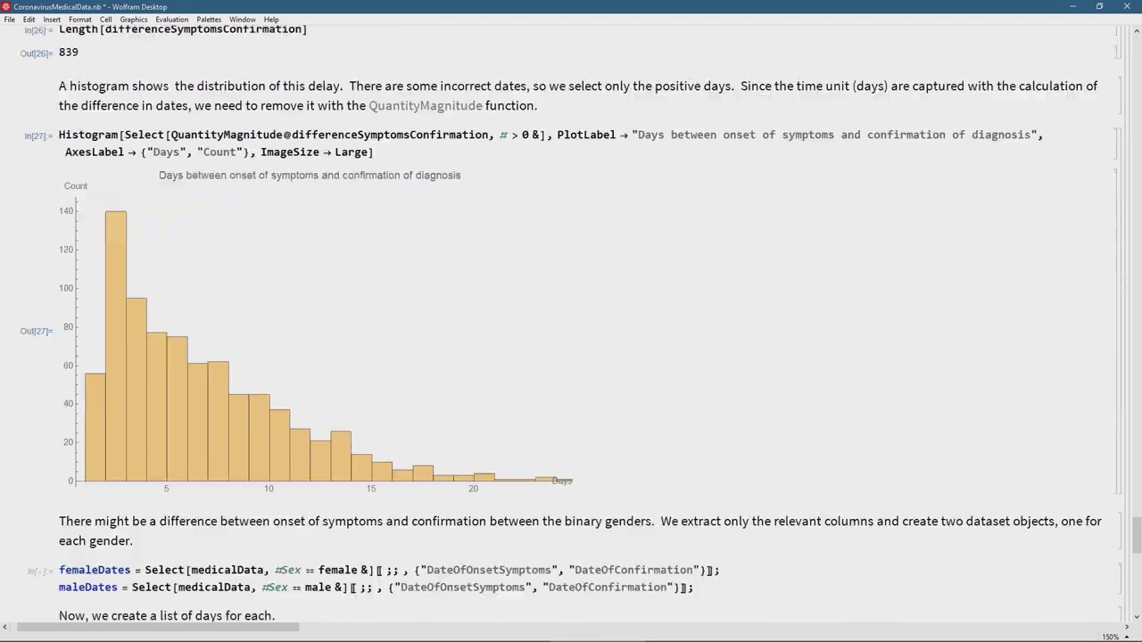
scroll(571, 330, up, 1)
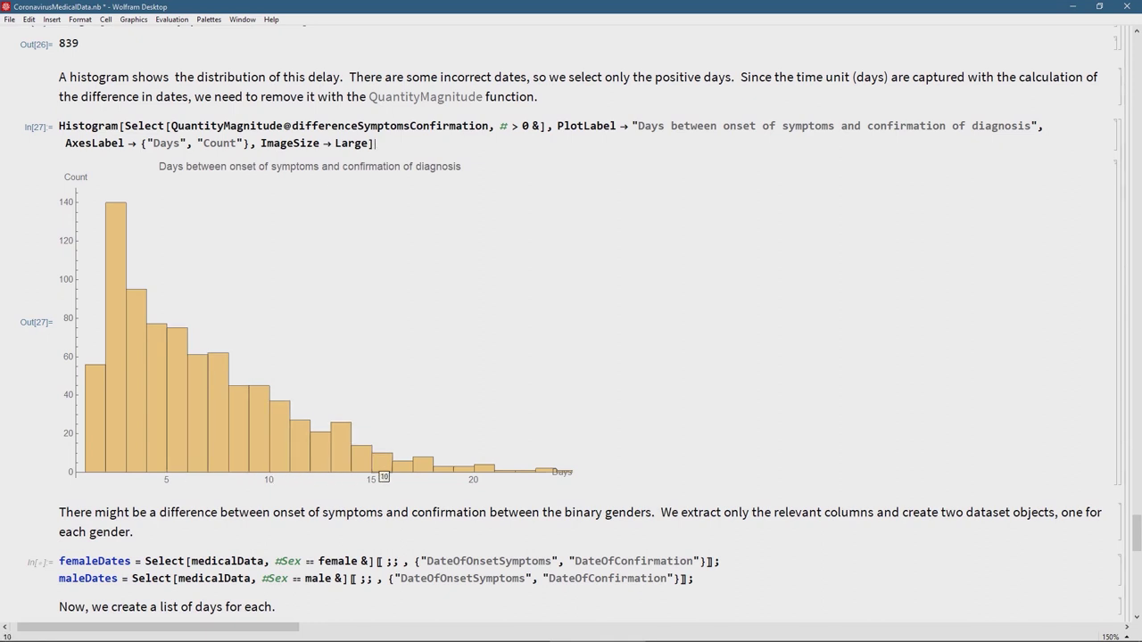
Step: Evaluate the femaleDates and maleDates extraction cell and the femaleDifference and maleDifference cell that lists the delay days for each gender
scroll(384, 477, down, 3)
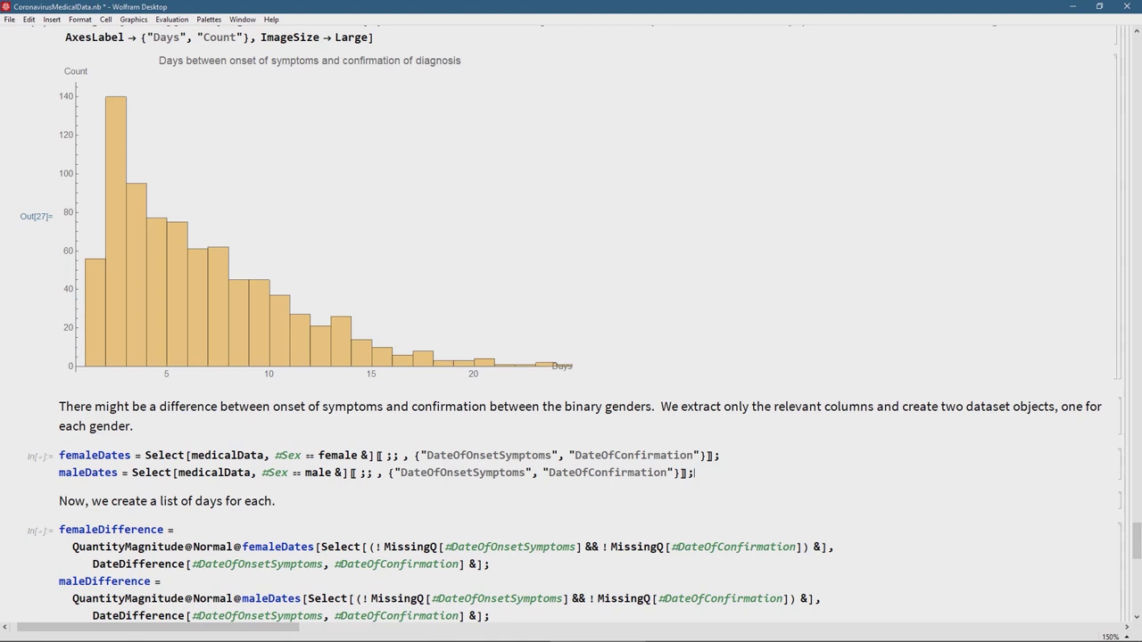
key(shift+Return)
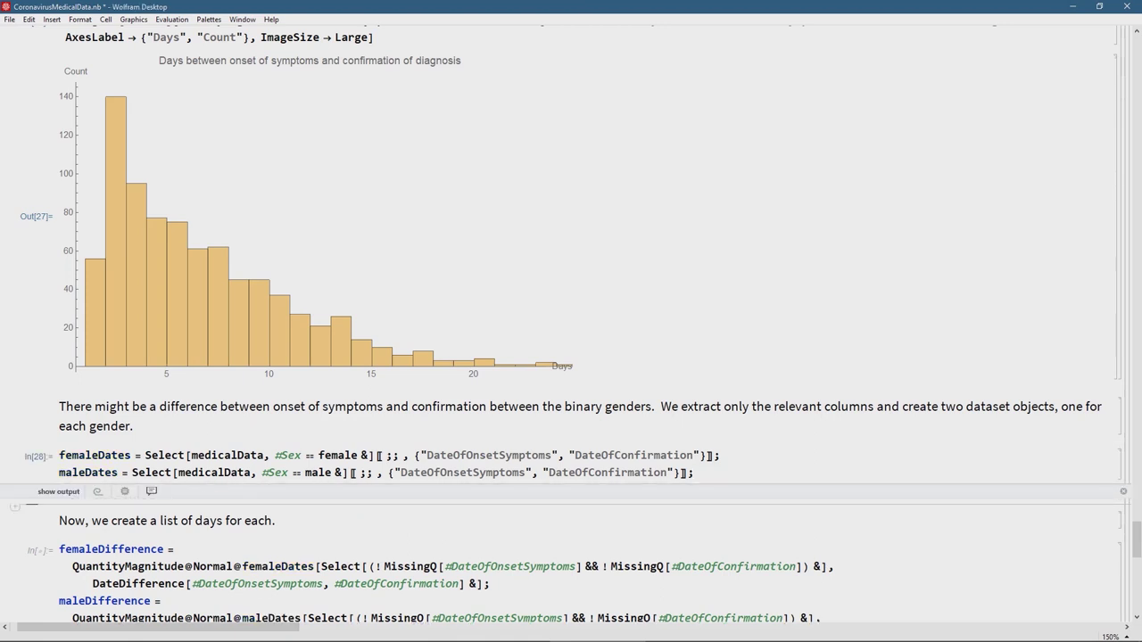
scroll(570, 321, down, 2)
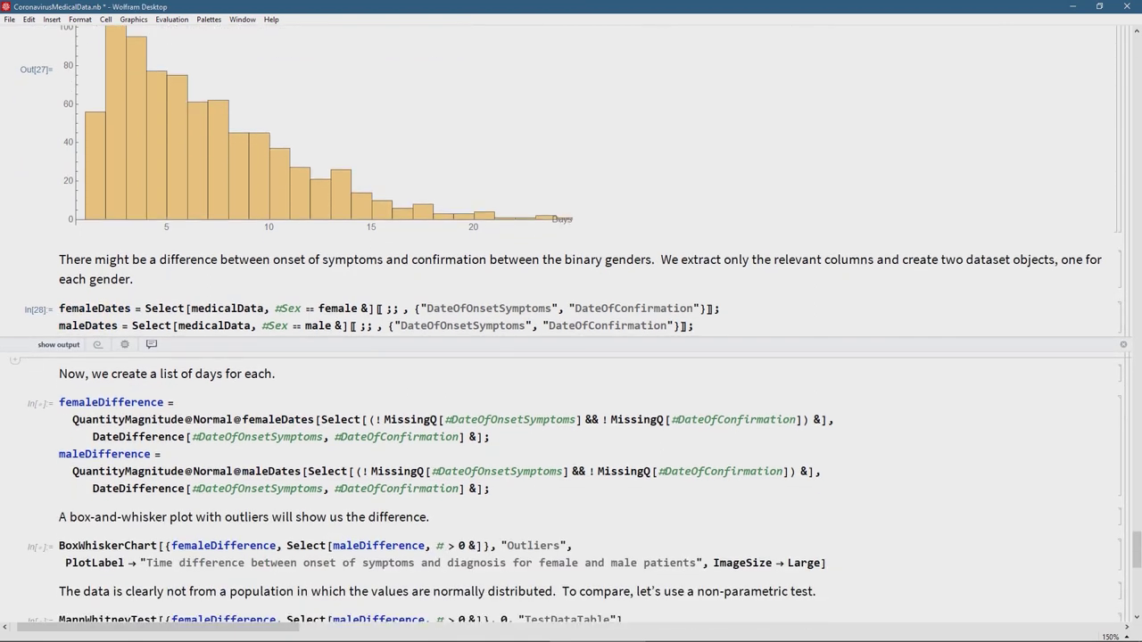
scroll(571, 321, down, 1)
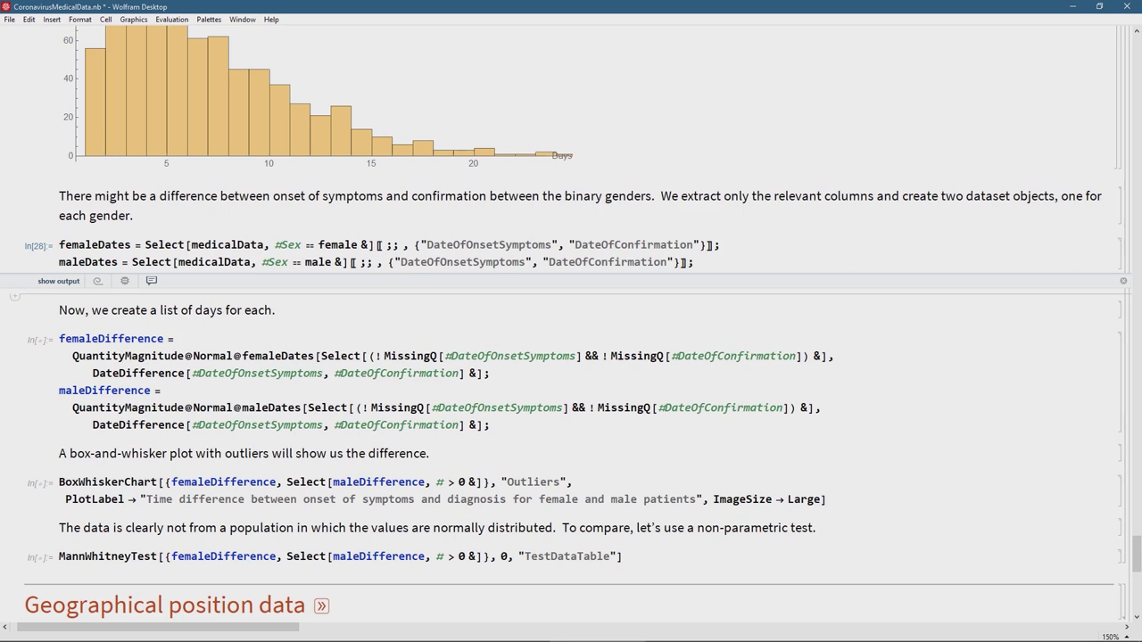
click(489, 373)
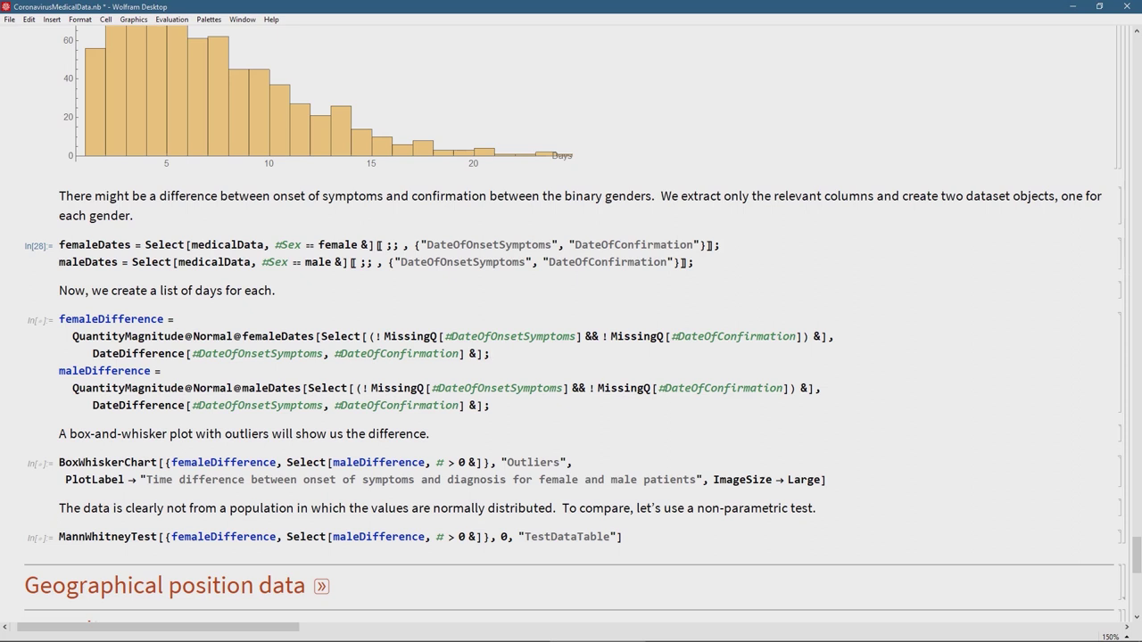
key(shift+Return)
Step: Evaluate the BoxWhiskerChart cell comparing female and male delays, and inspect the summary statistics of both boxes
scroll(571, 322, down, 3)
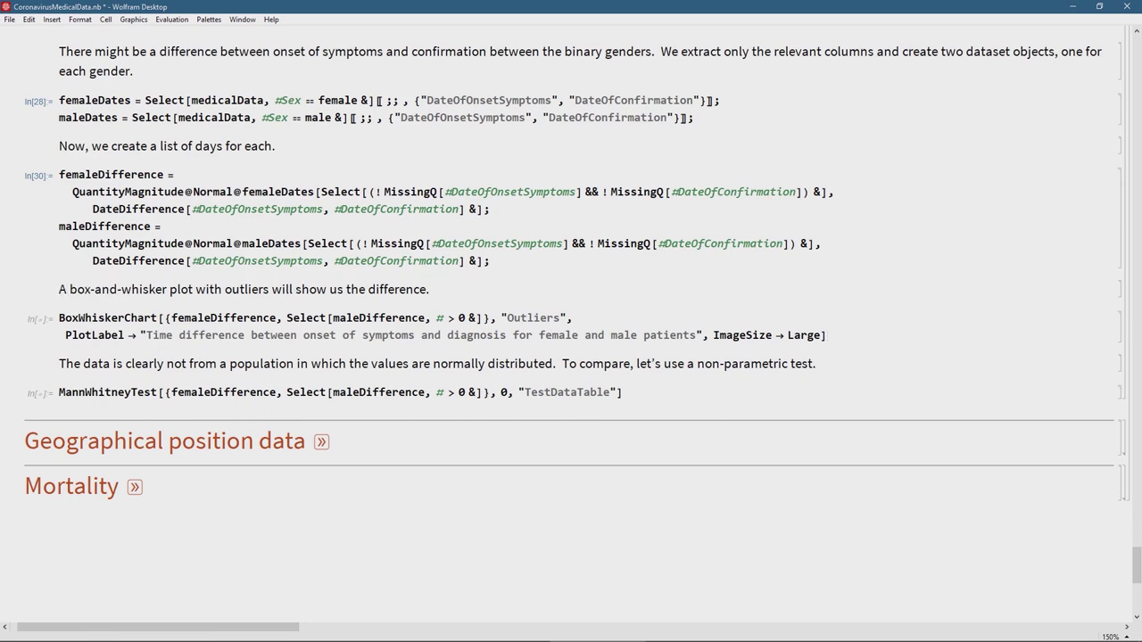
key(shift+Return)
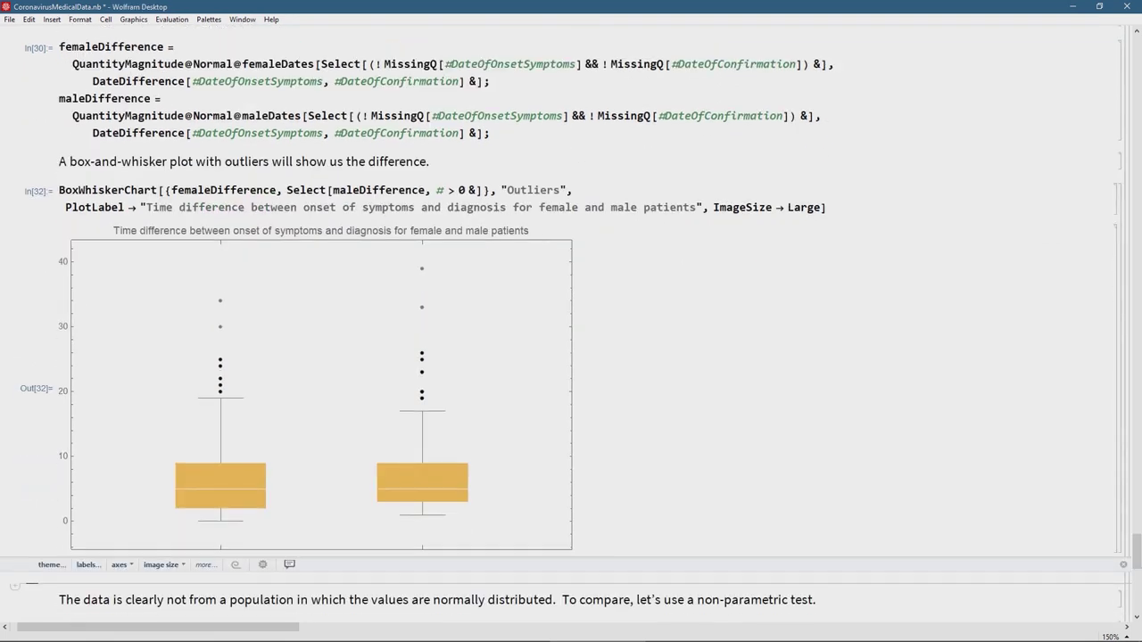
scroll(446, 356, down, 3)
mouse_move(236, 368)
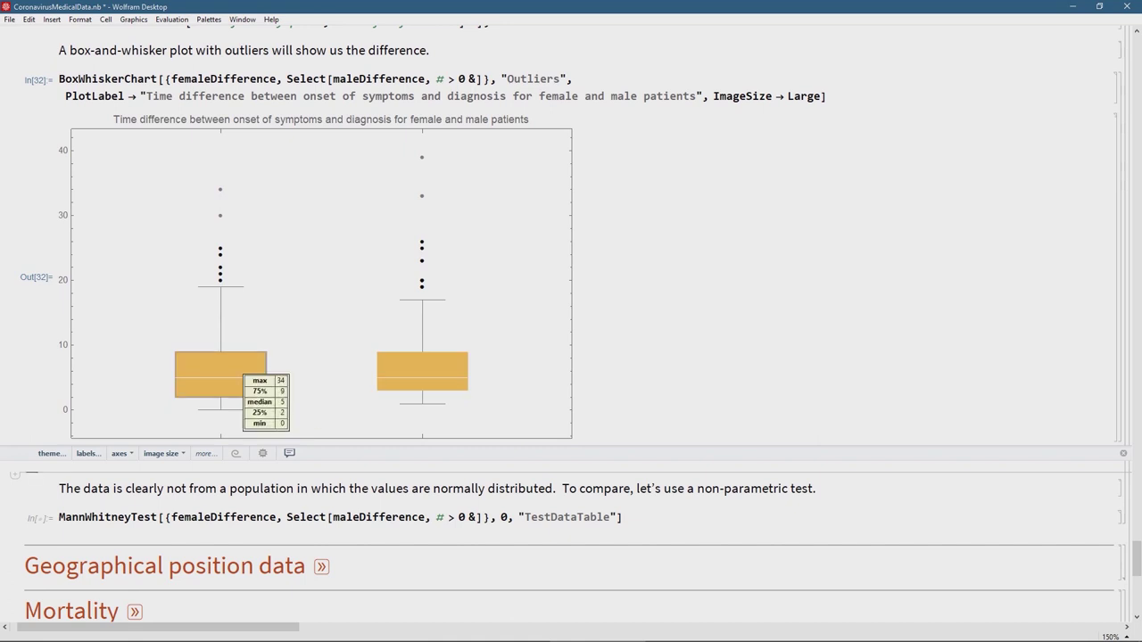
mouse_move(418, 385)
mouse_move(230, 393)
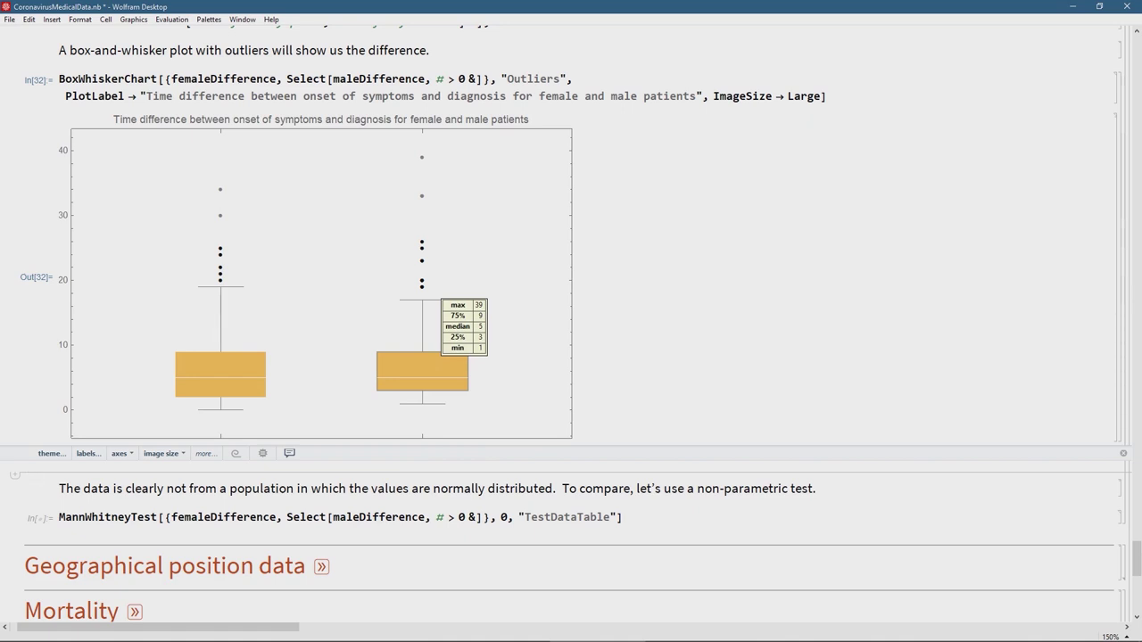
Step: Evaluate the MannWhitneyTest cell comparing the female and male delay values as a test data table
scroll(464, 330, down, 1)
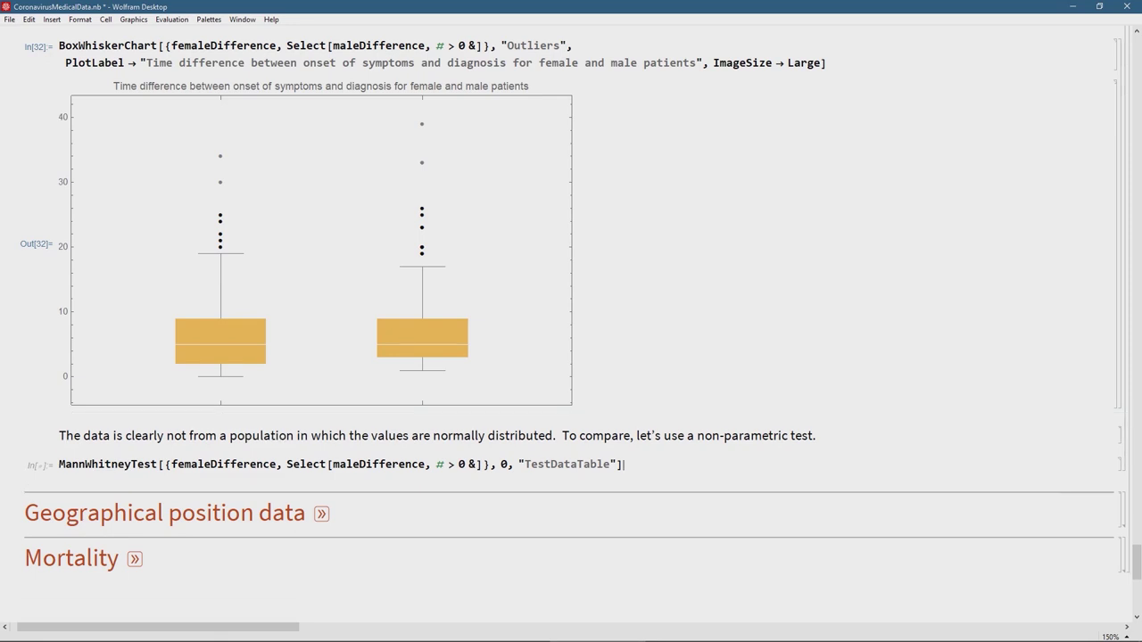
key(shift+Return)
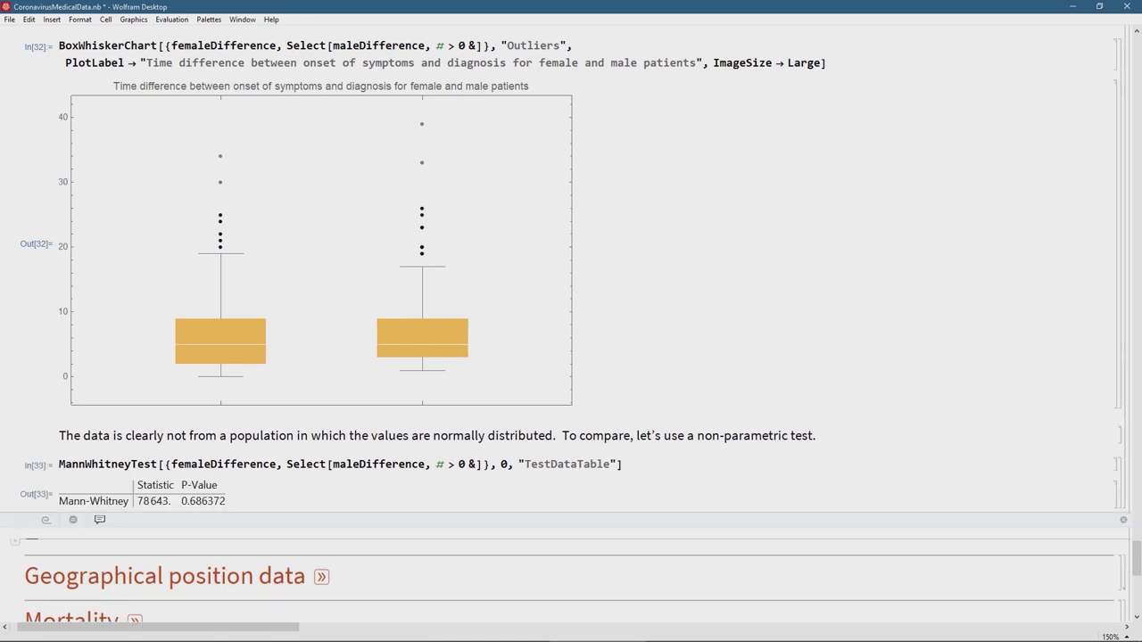
scroll(571, 321, down, 1)
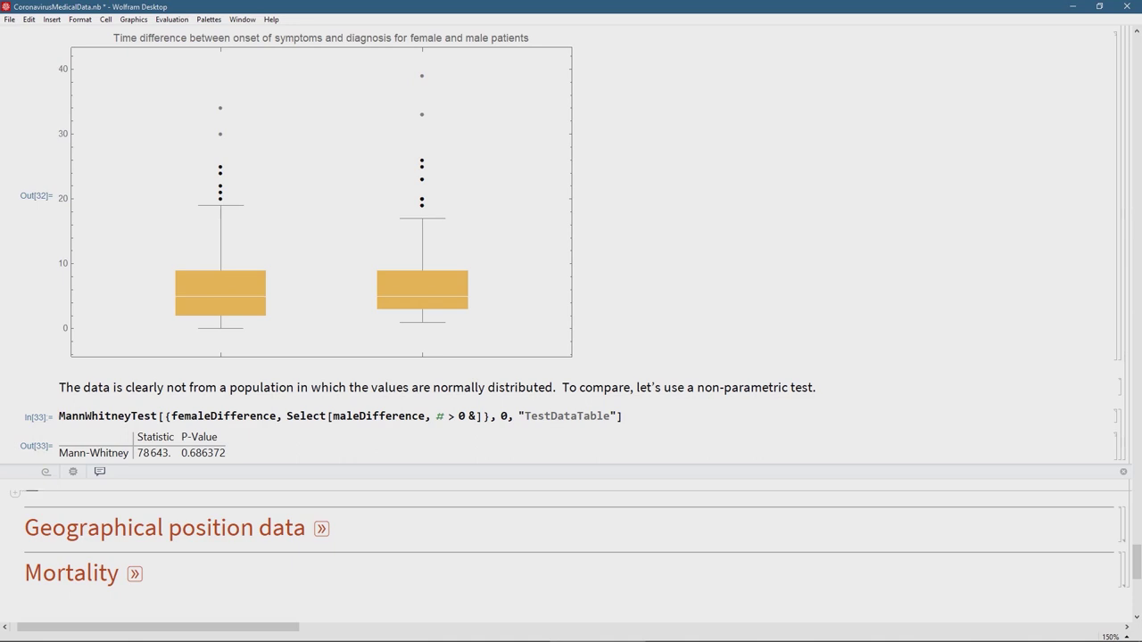
Step: Expand the "Geographical position data" section and evaluate the cell listing the first five GeoPosition values
scroll(571, 268, down, 5)
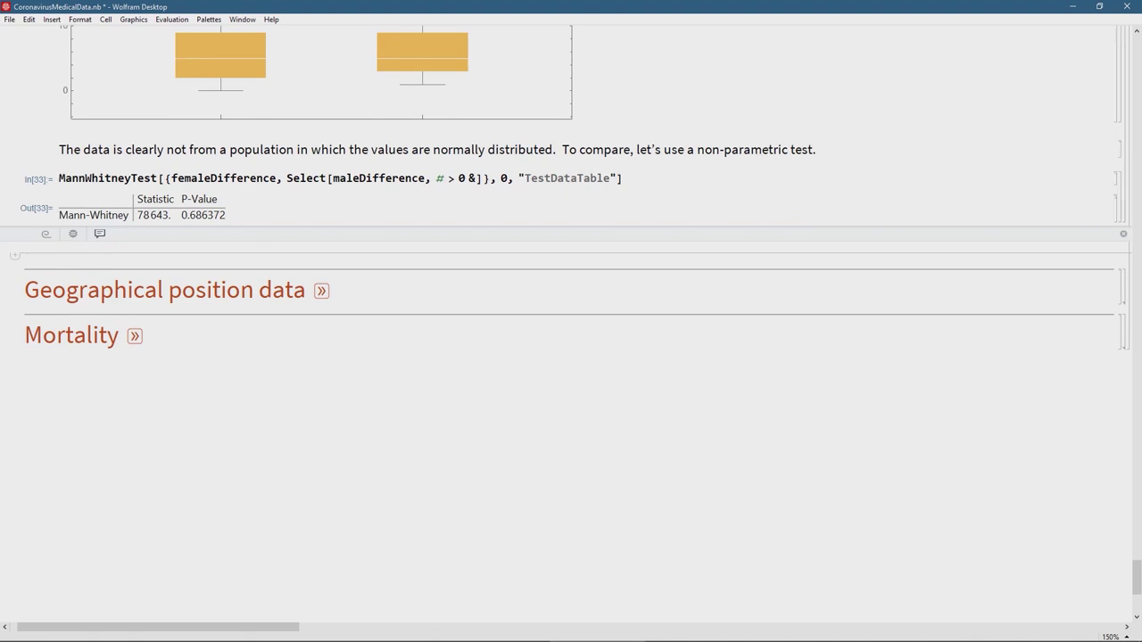
click(321, 290)
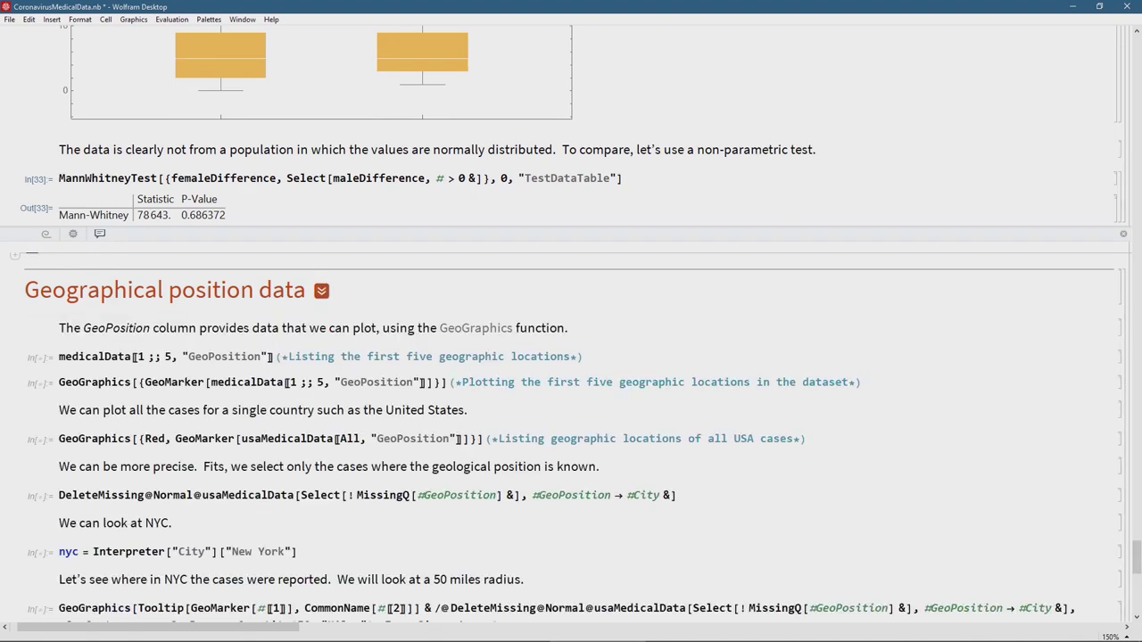
scroll(571, 321, down, 1)
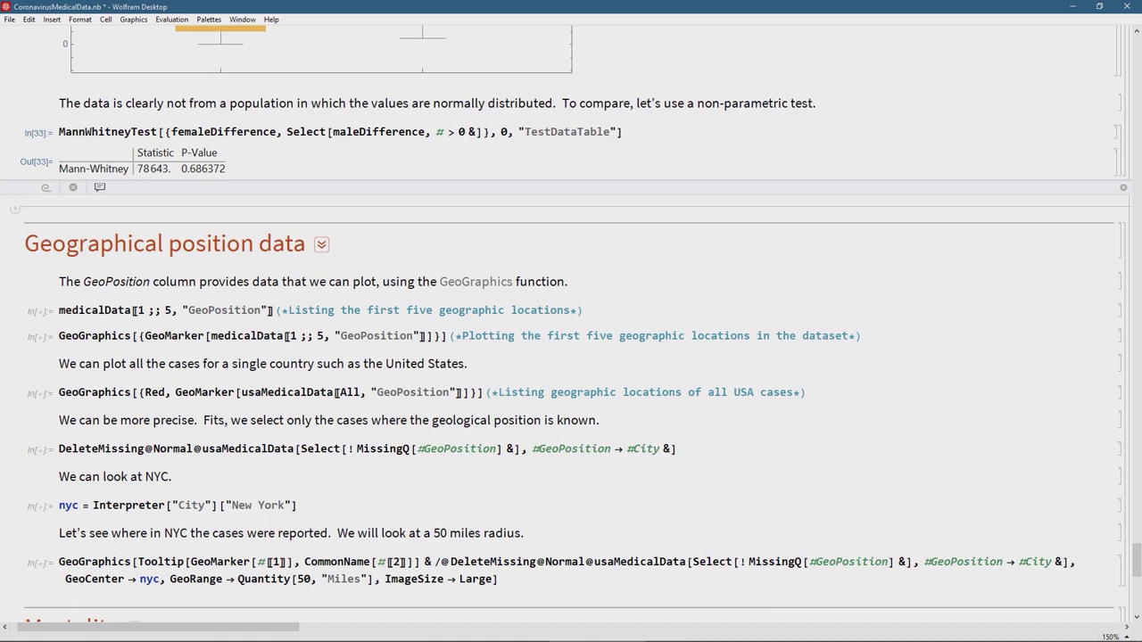
key(shift+Return)
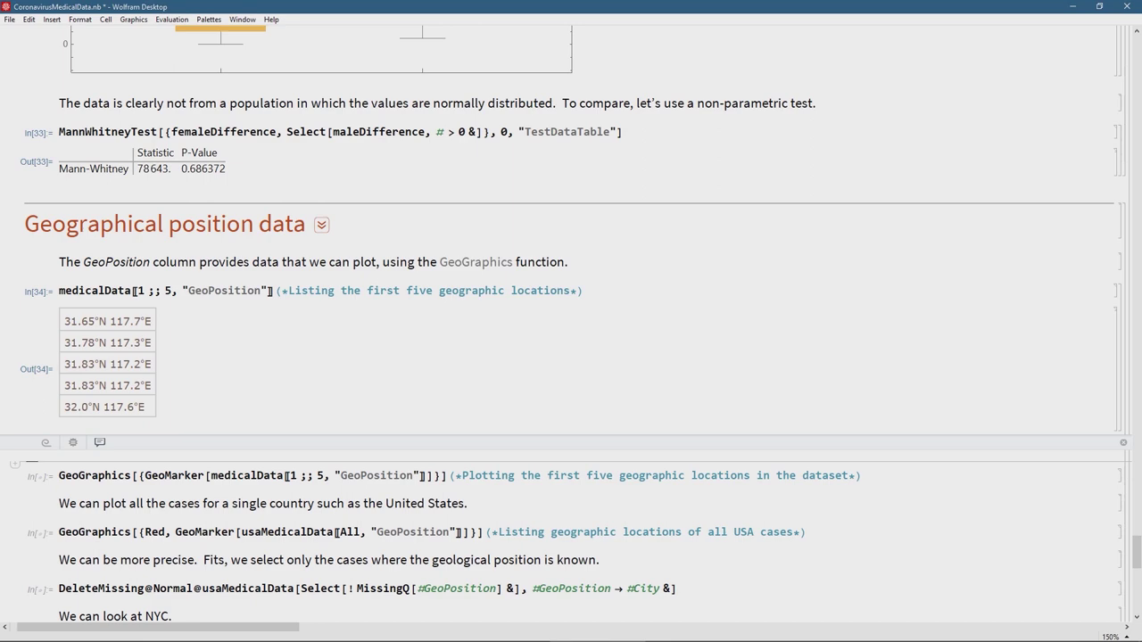
Step: Evaluate the GeoGraphics cell that plots the first five geographic locations of medicalData with GeoMarker
scroll(571, 321, down, 3)
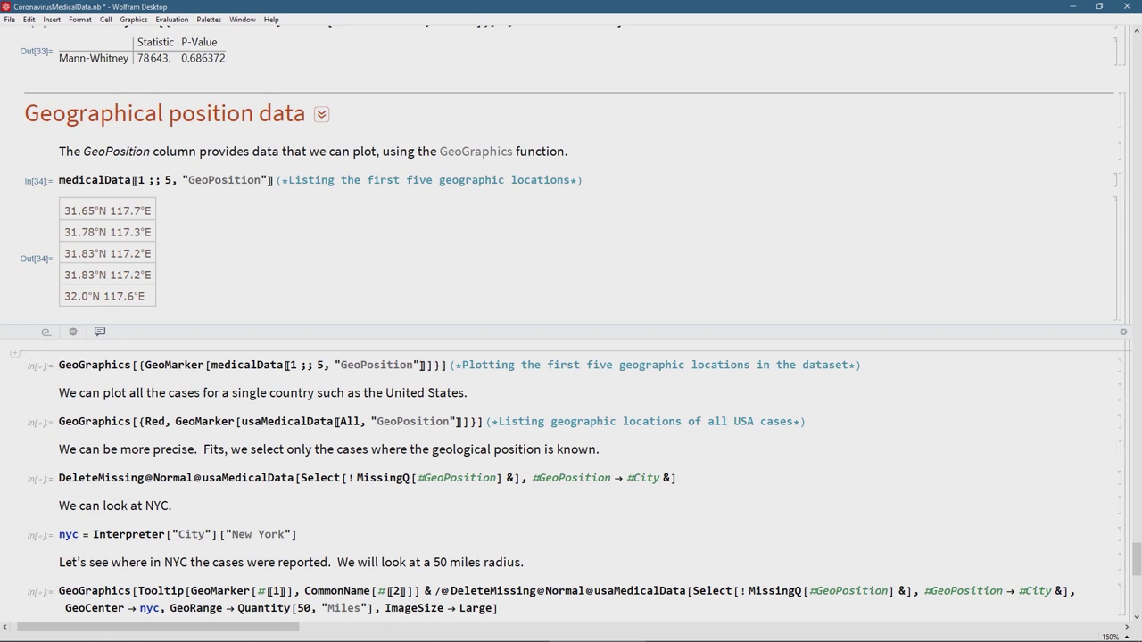
click(447, 365)
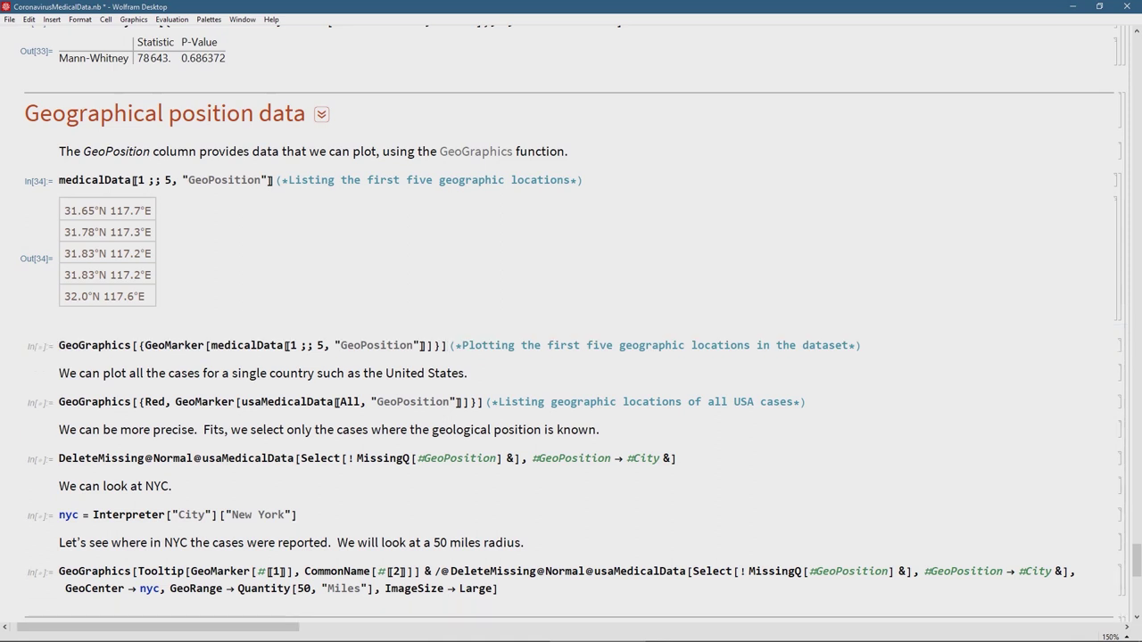
key(shift+Return)
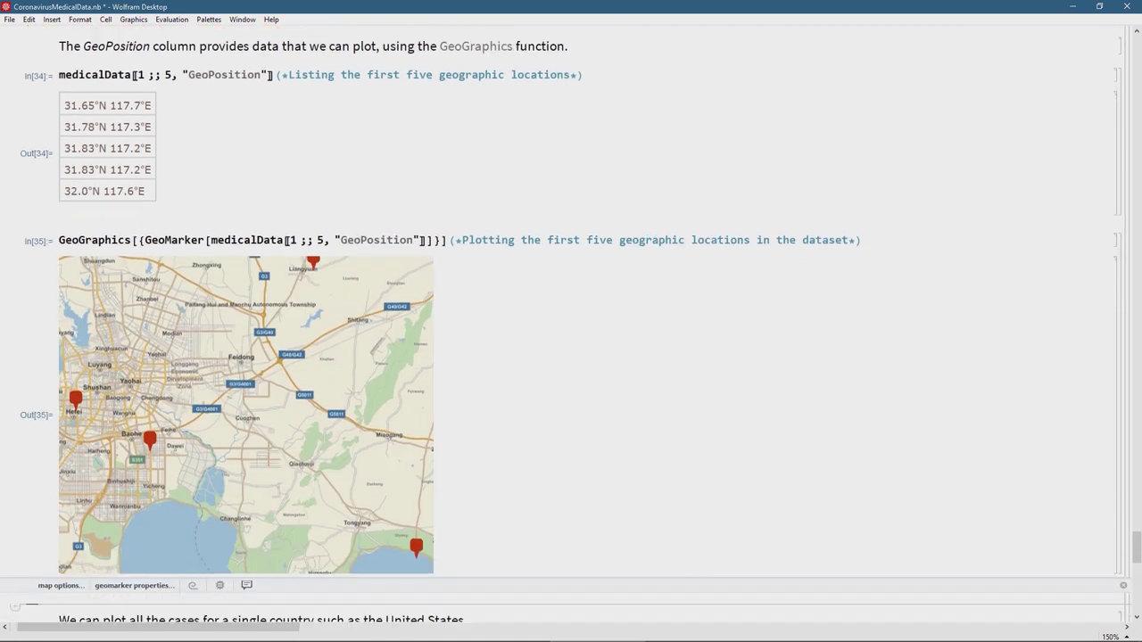
Step: Evaluate the GeoGraphics cell that maps all USA cases from usaMedicalData with red markers, and look over the map
scroll(565, 356, down, 1)
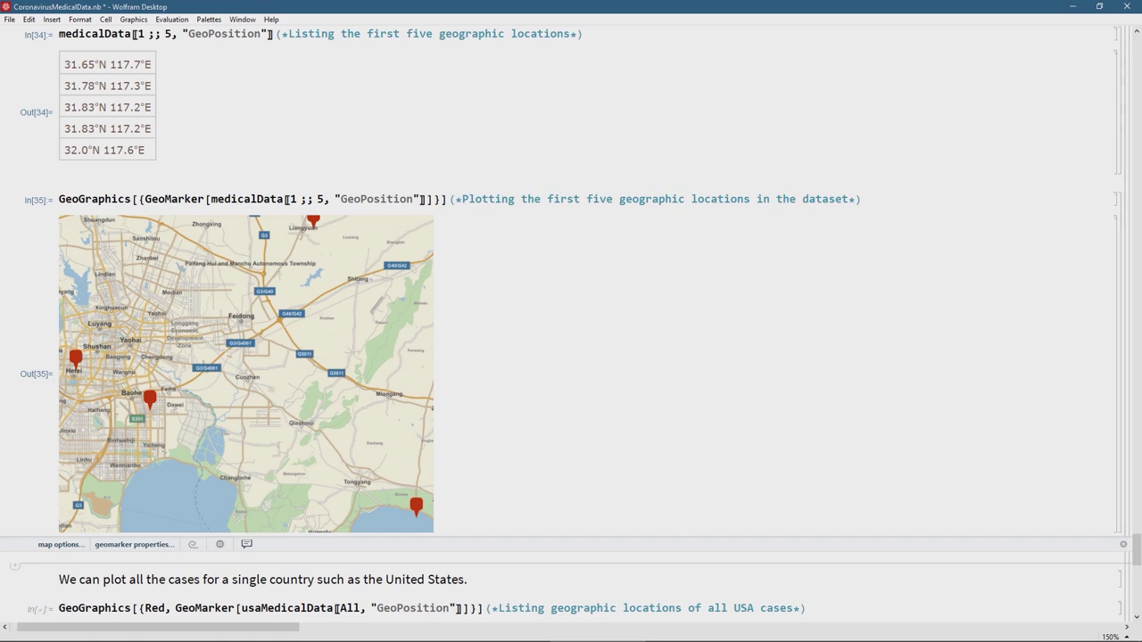
scroll(570, 325, down, 5)
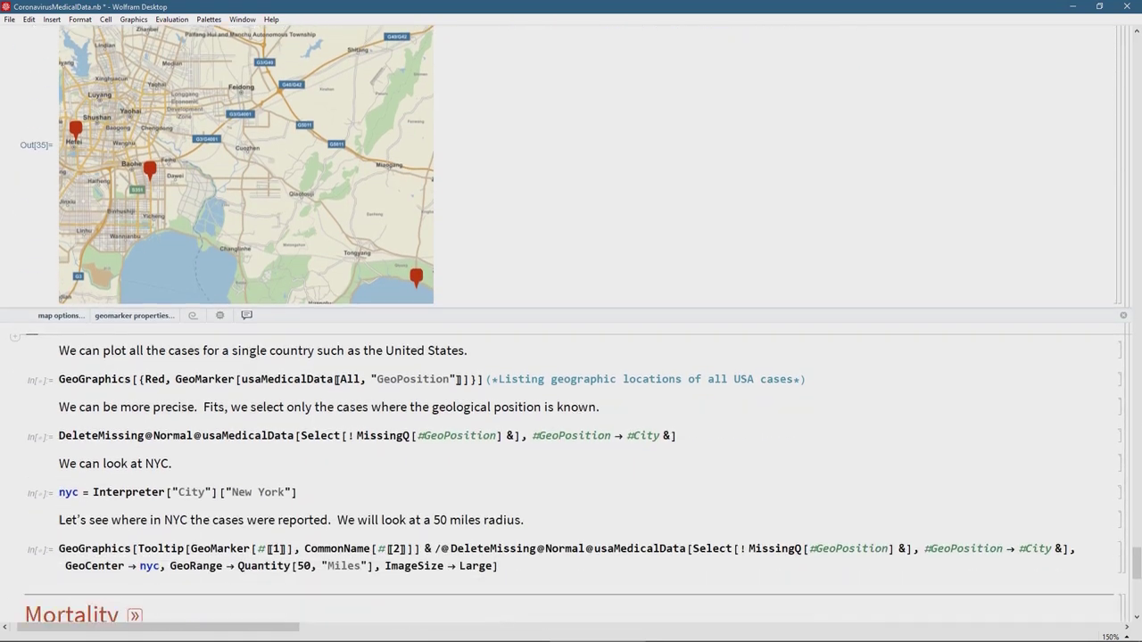
scroll(570, 326, down, 1)
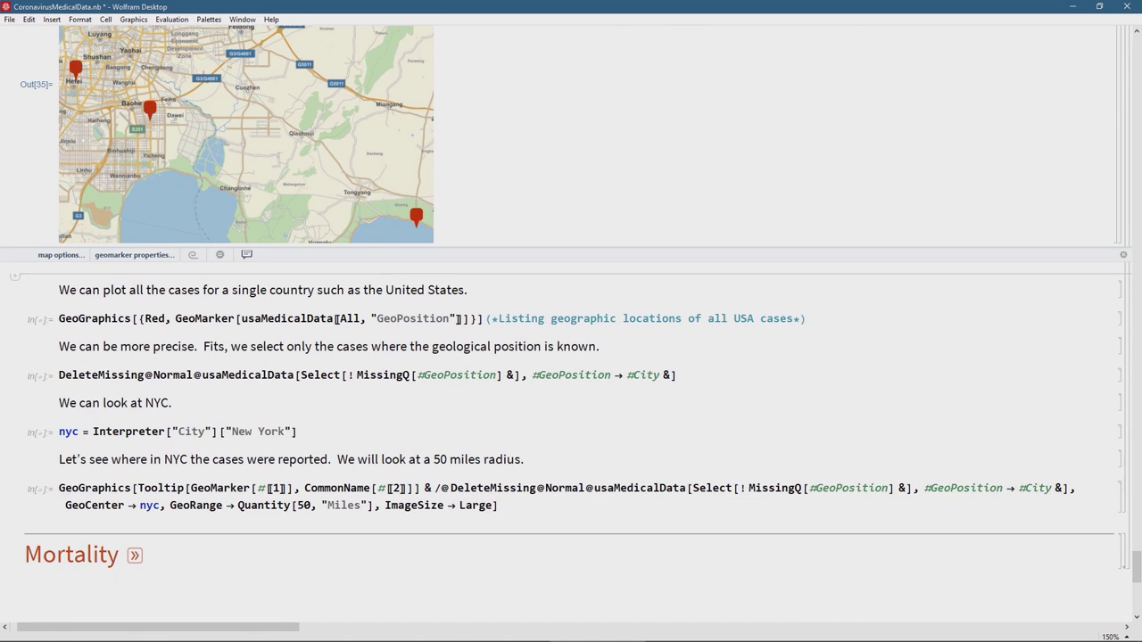
click(286, 318)
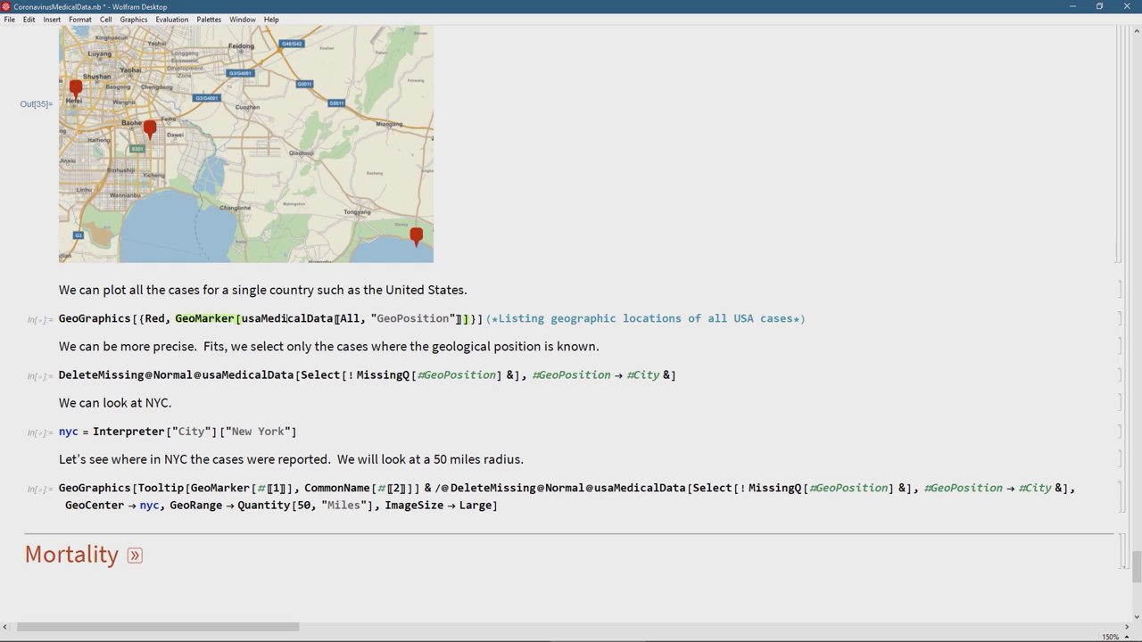
click(808, 318)
key(shift+Return)
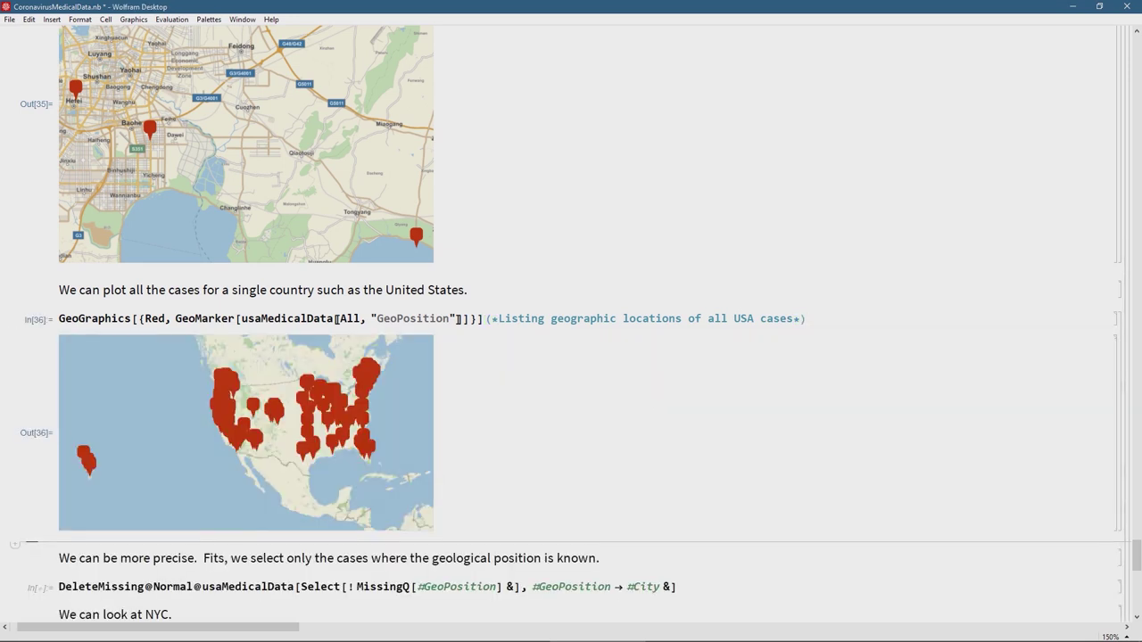
scroll(571, 321, down, 3)
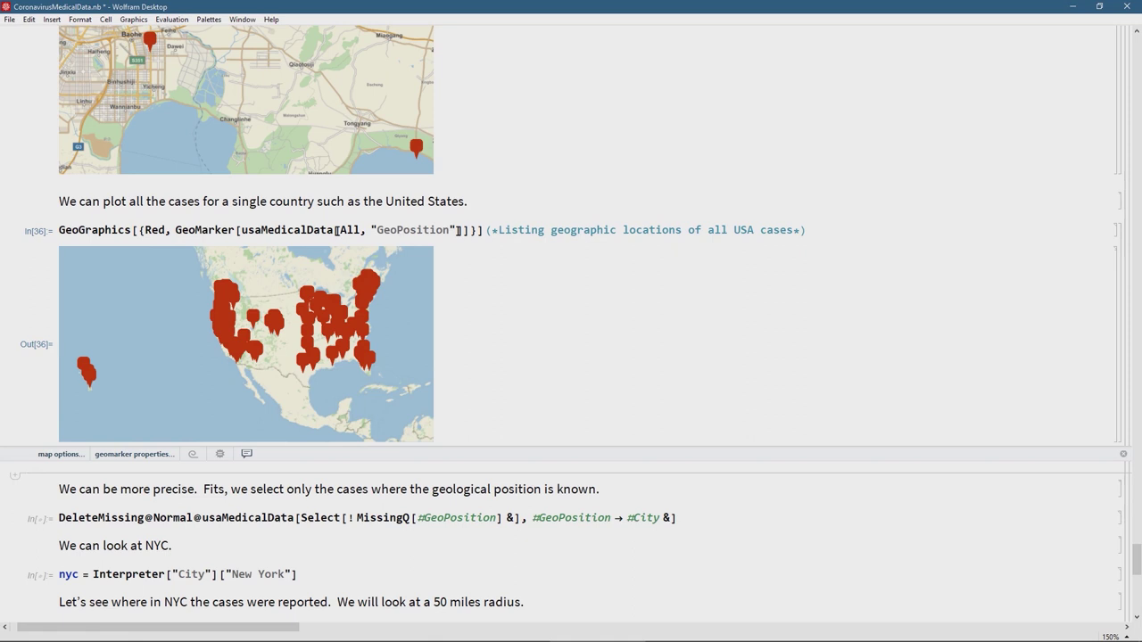
scroll(571, 324, down, 2)
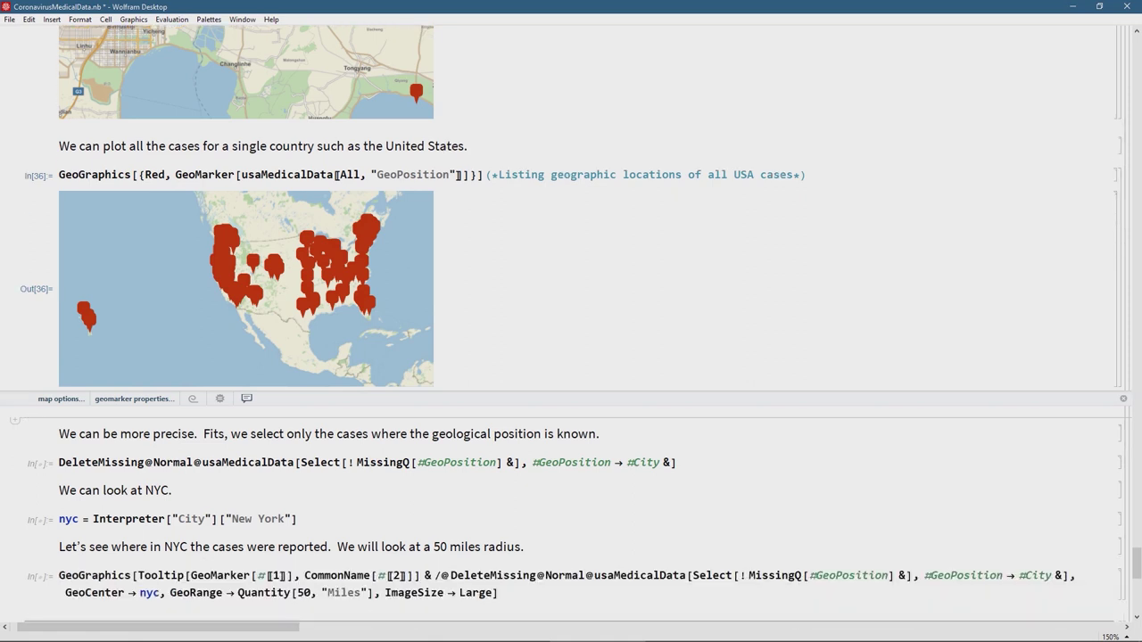
scroll(571, 324, down, 1)
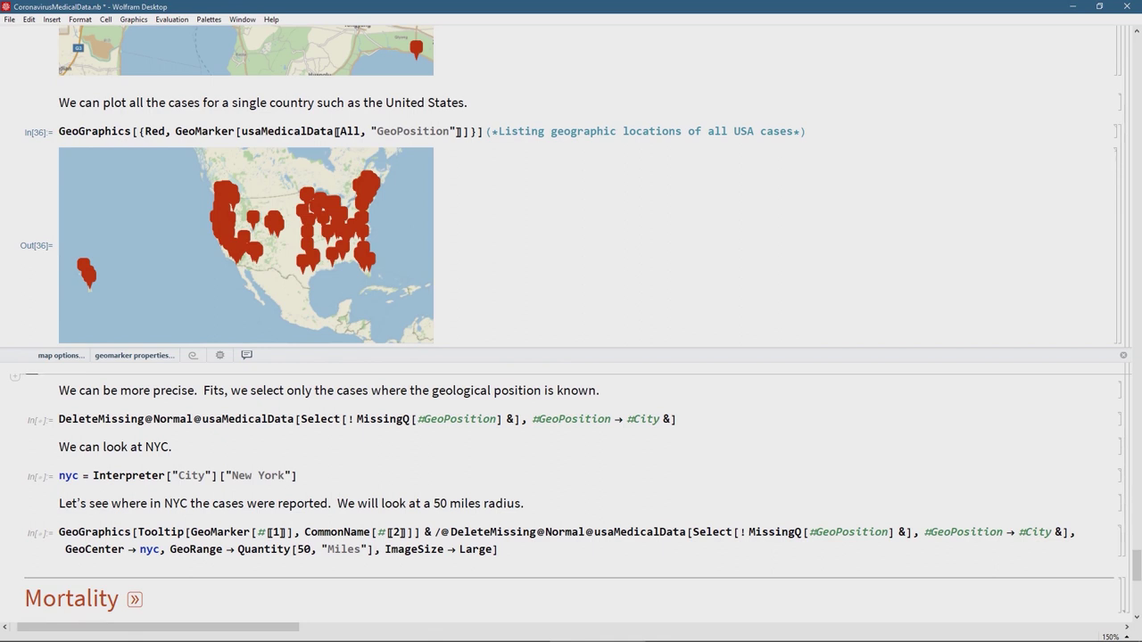
Step: Evaluate the DeleteMissing cell pairing each known GeoPosition in usaMedicalData with its City, and look over the resulting list
scroll(571, 323, down, 1)
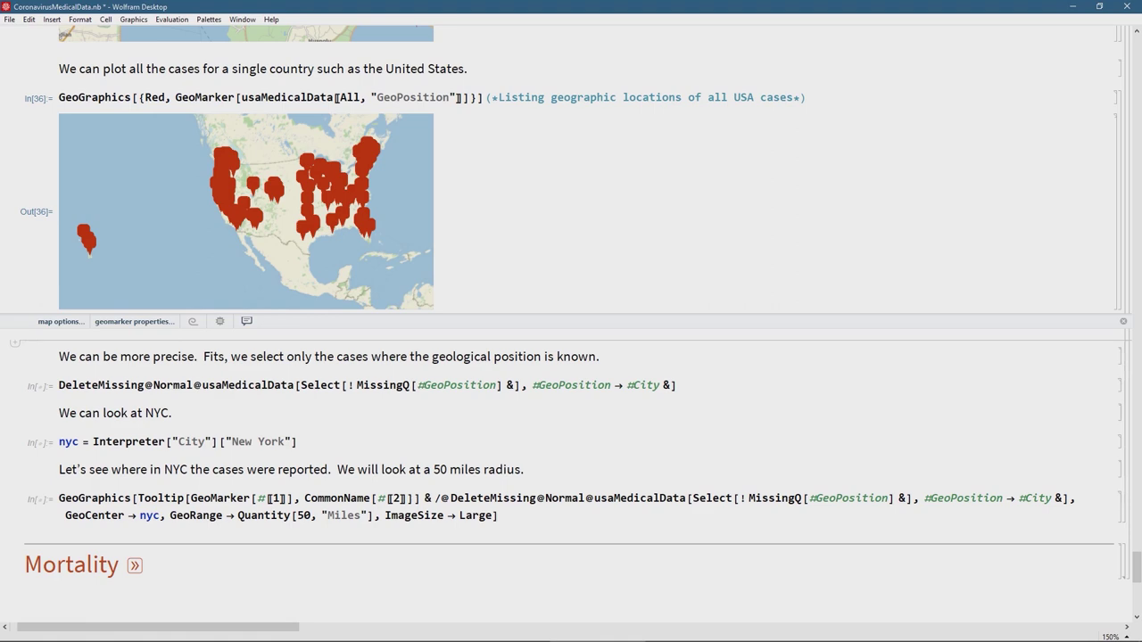
click(356, 384)
key(shift+Return)
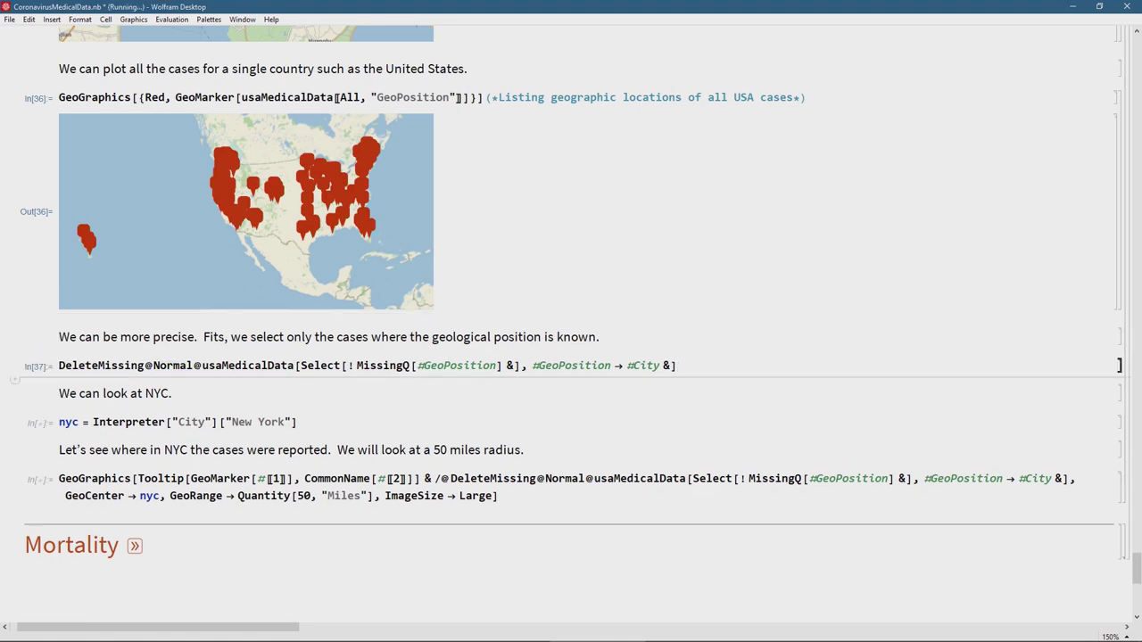
scroll(571, 357, down, 2)
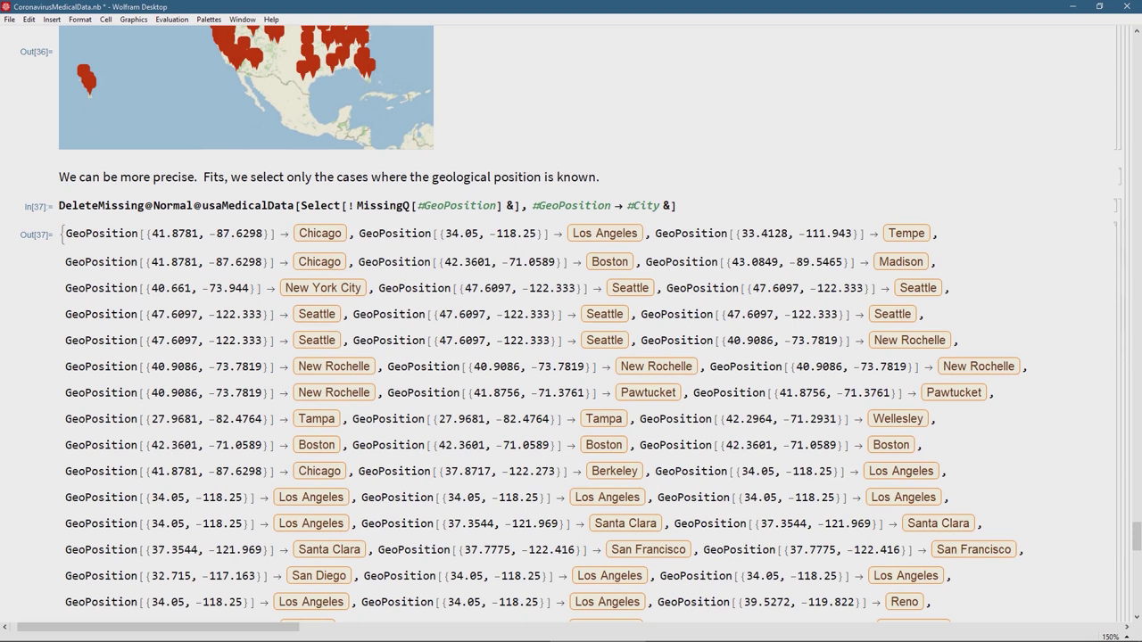
mouse_move(323, 232)
scroll(571, 324, down, 1)
drag(532, 181, 674, 181)
scroll(570, 324, down, 20)
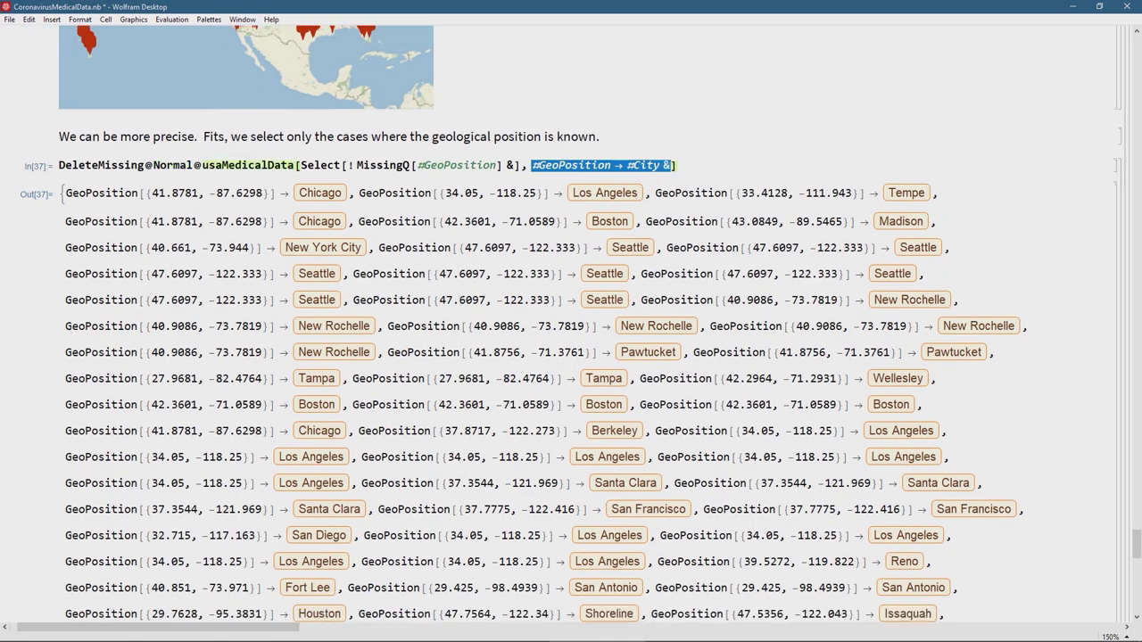
Step: Evaluate the cell that defines nyc by interpreting "New York" as a City
scroll(571, 324, down, 6)
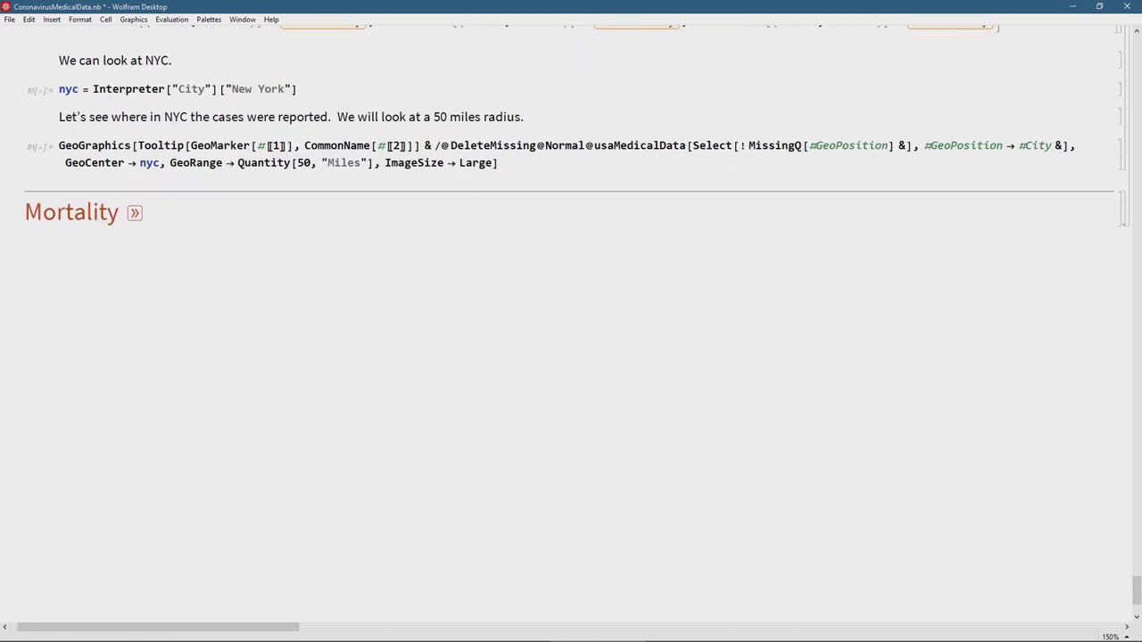
scroll(571, 324, up, 3)
scroll(570, 324, up, 3)
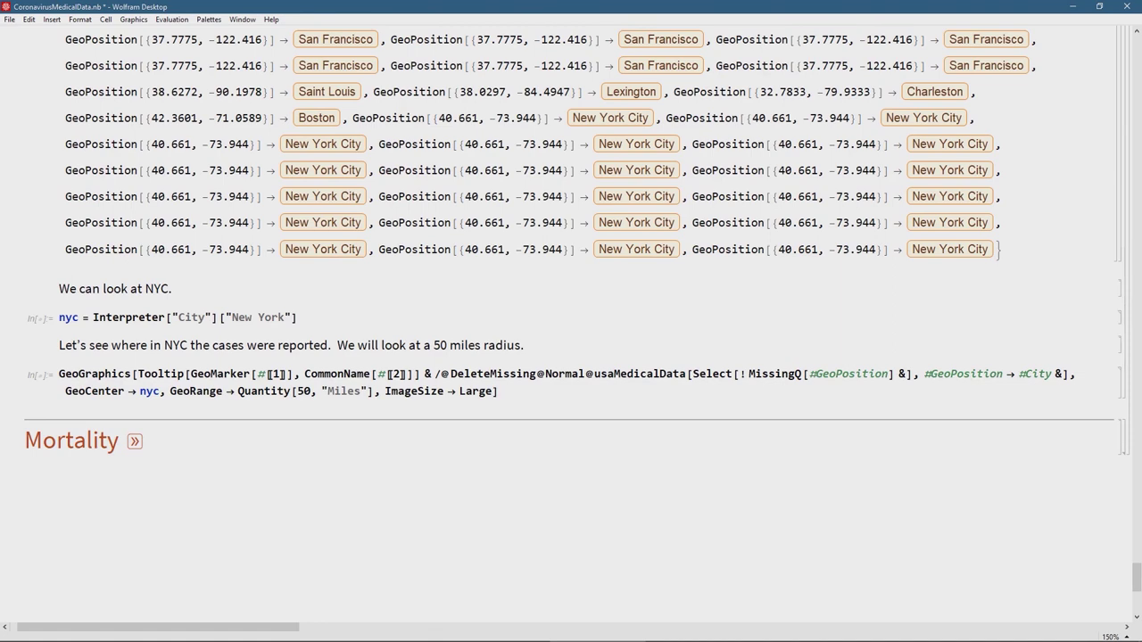
scroll(571, 324, up, 3)
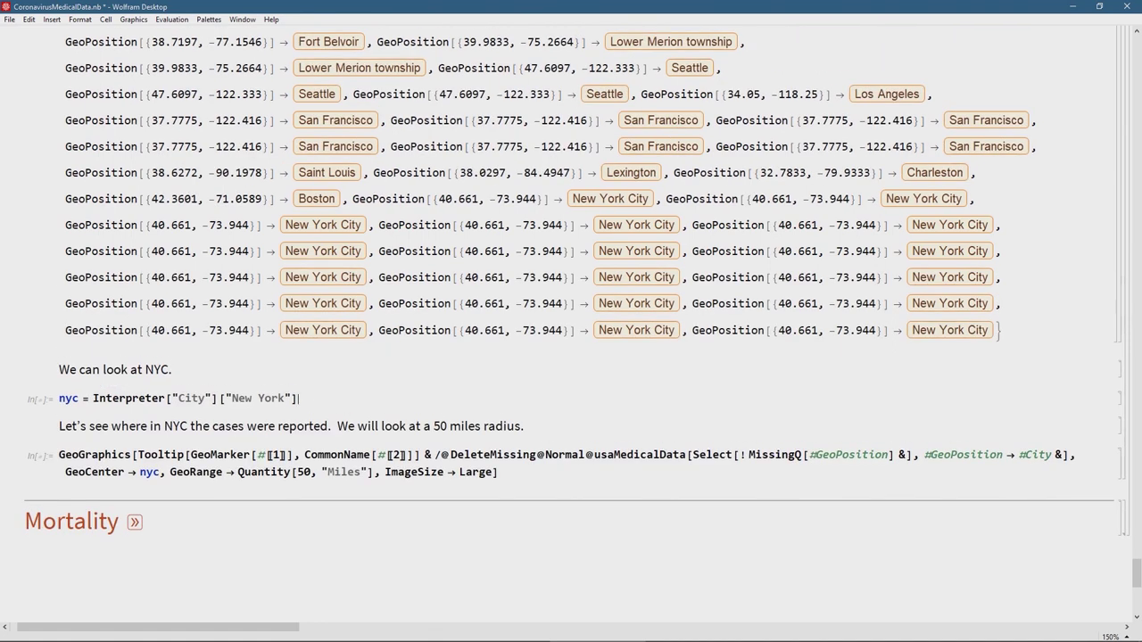
key(shift+Return)
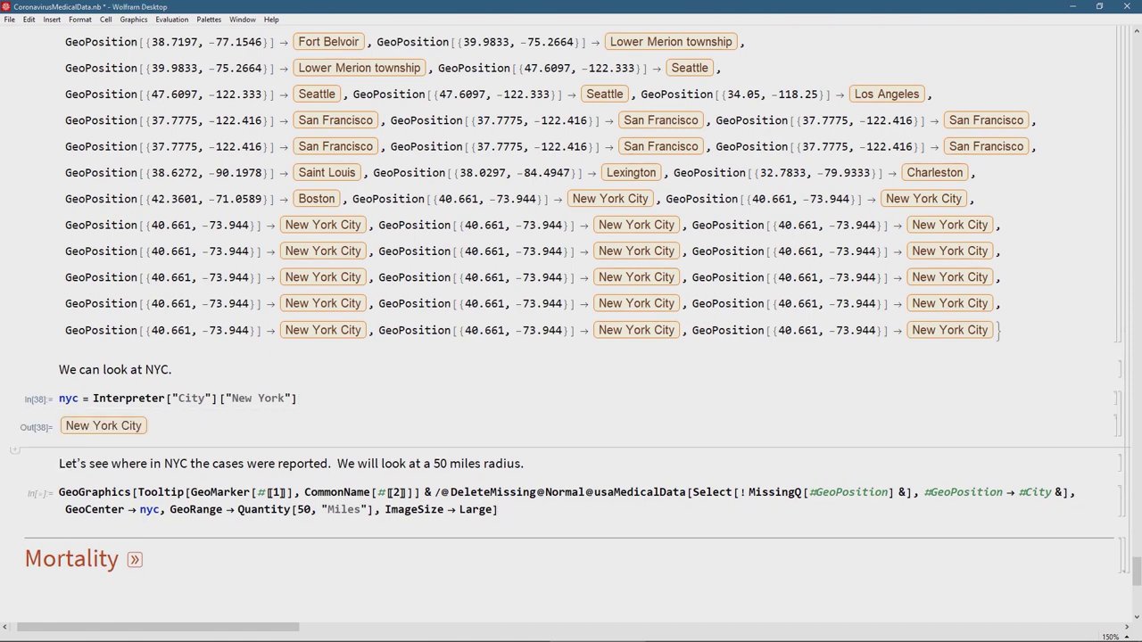
Step: Evaluate the GeoGraphics cell mapping reported cases within 50 miles of nyc, and inspect the city markers' tooltips
scroll(570, 324, down, 3)
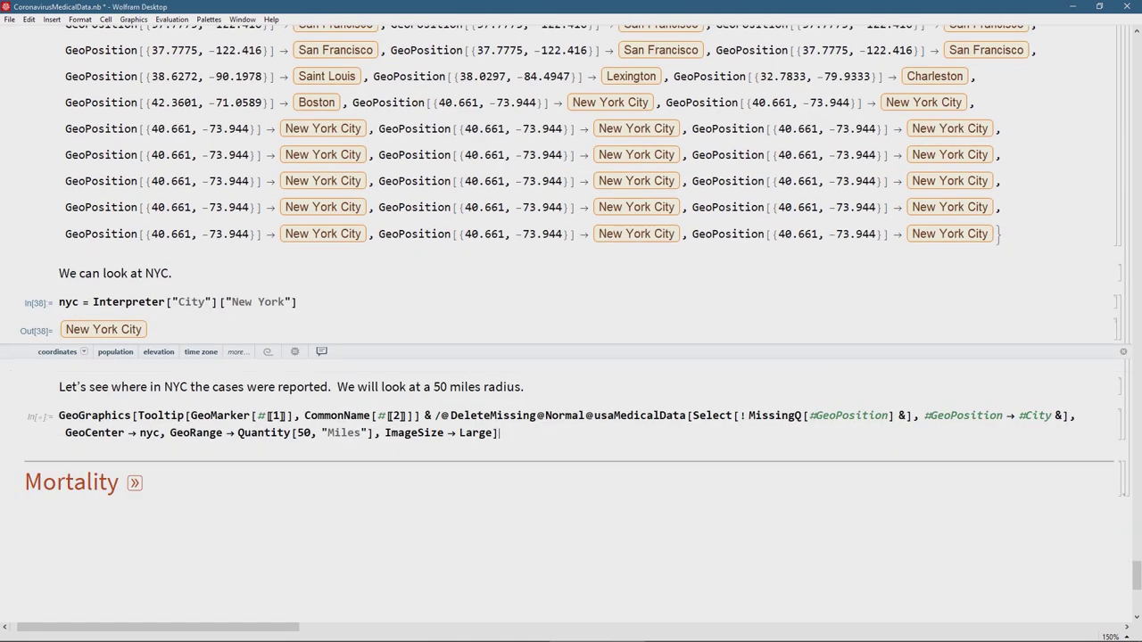
click(500, 433)
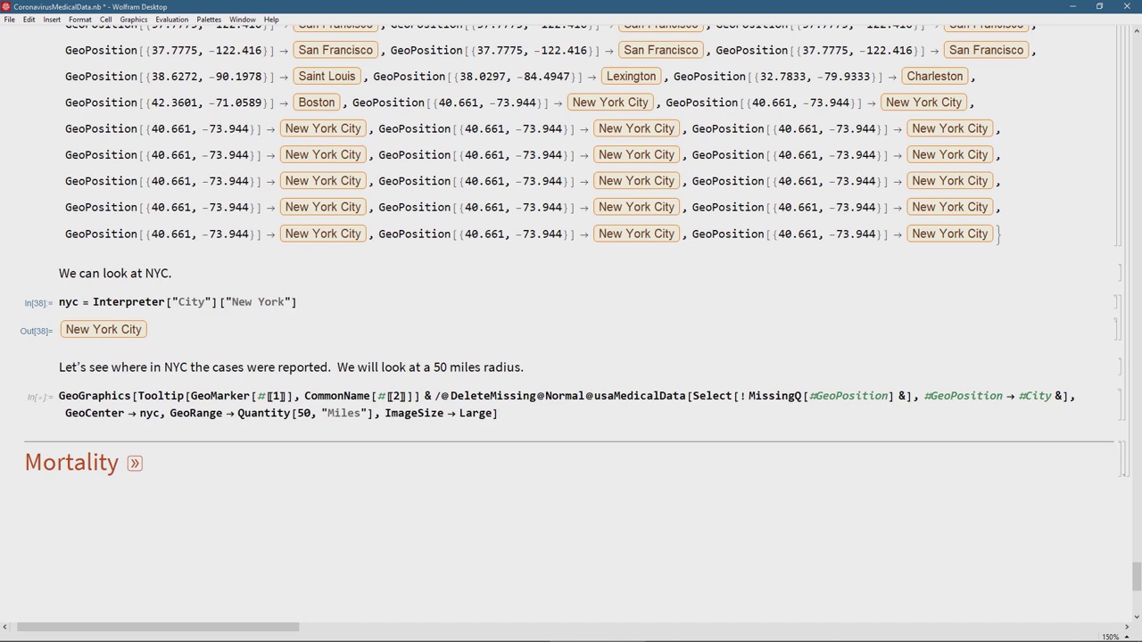
key(shift+Return)
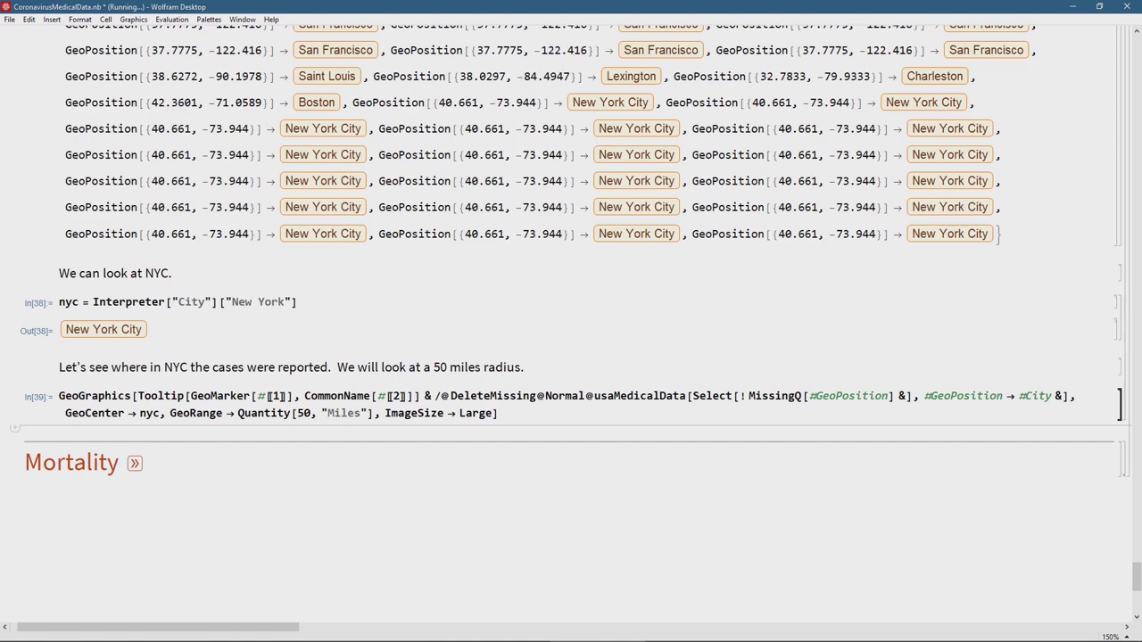
scroll(570, 321, down, 6)
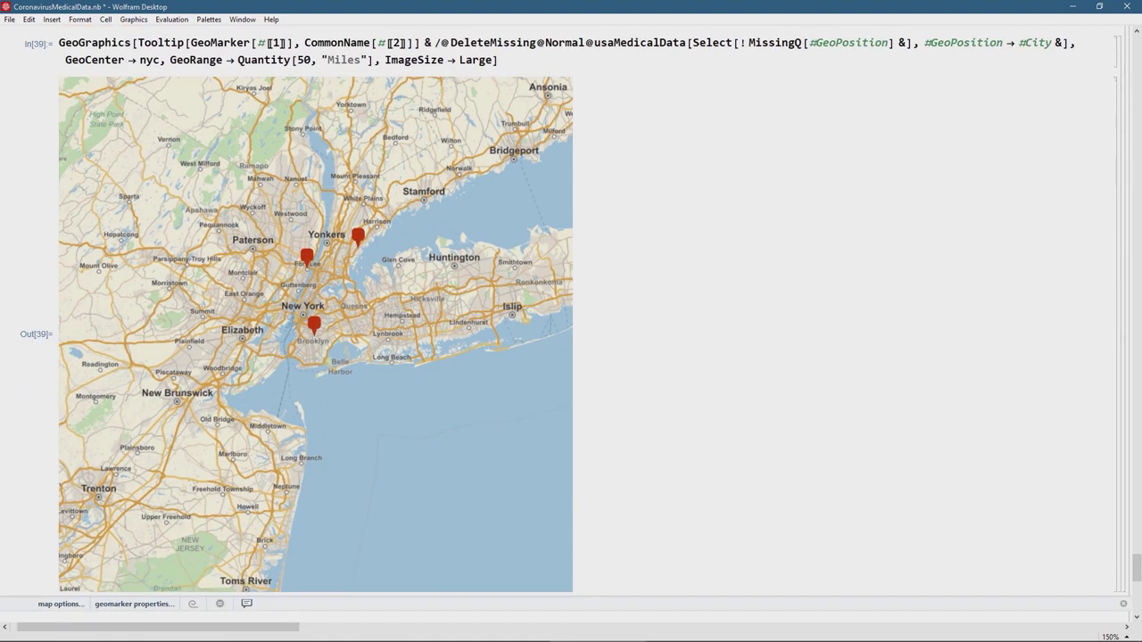
mouse_move(313, 323)
mouse_move(357, 236)
Step: Expand the "Mortality" section and evaluate the cell counting the DeathQ values in medicalData
scroll(571, 326, down, 2)
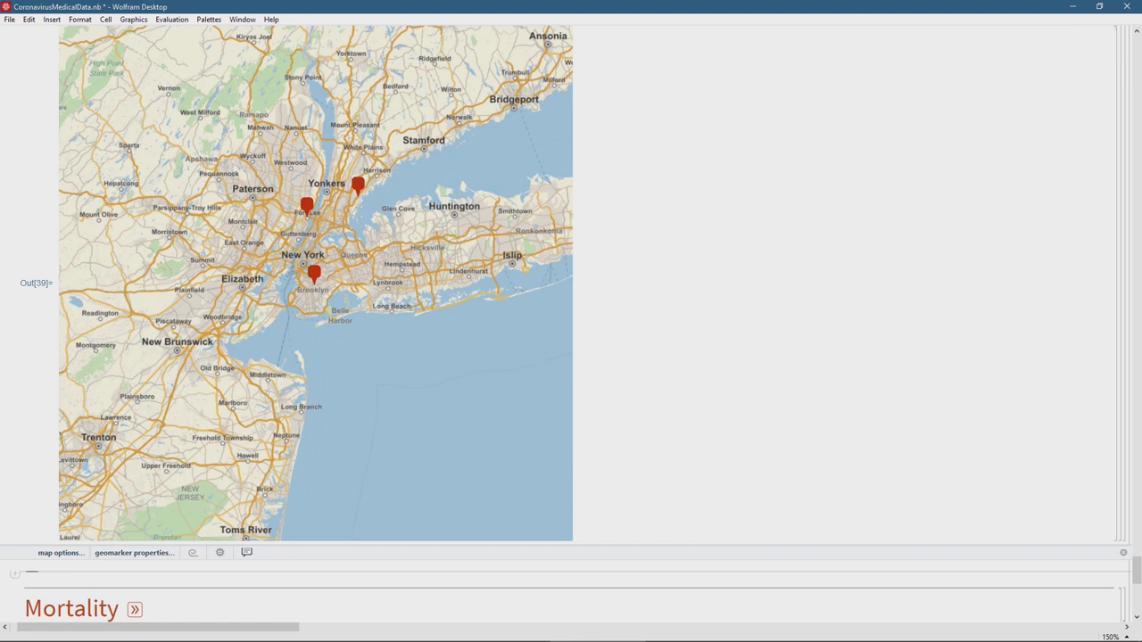
scroll(571, 321, down, 4)
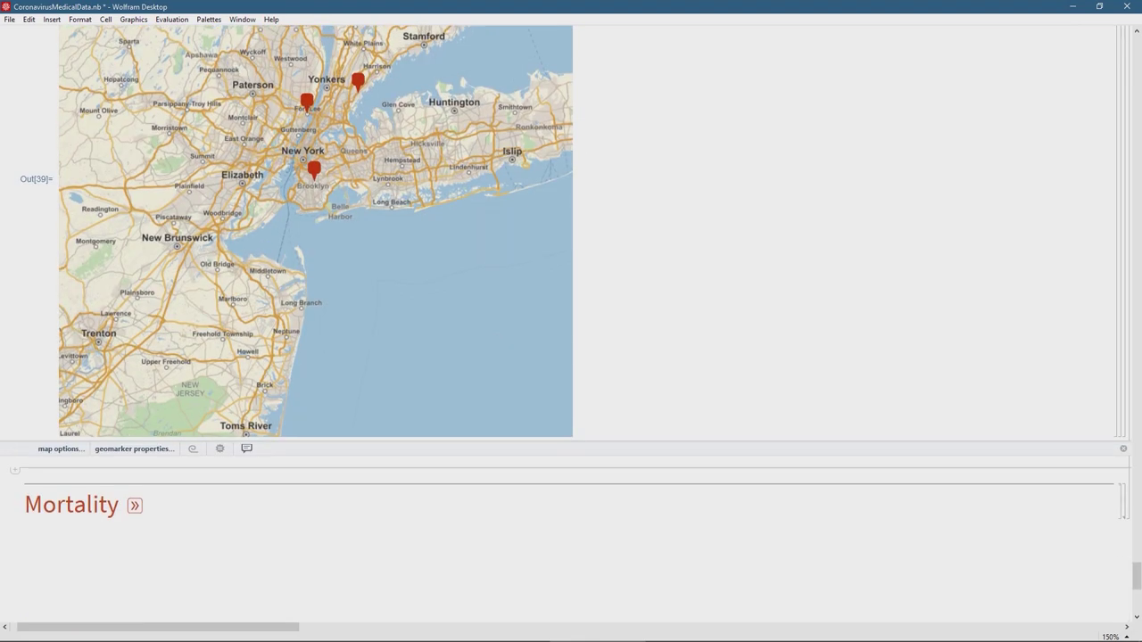
scroll(571, 321, down, 2)
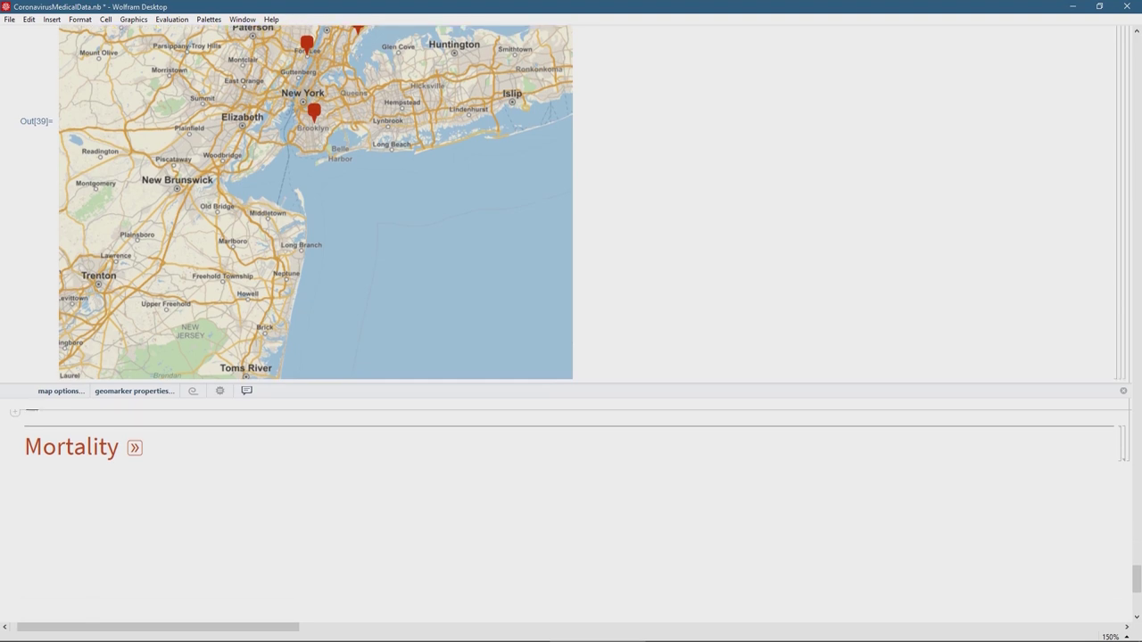
scroll(571, 321, down, 6)
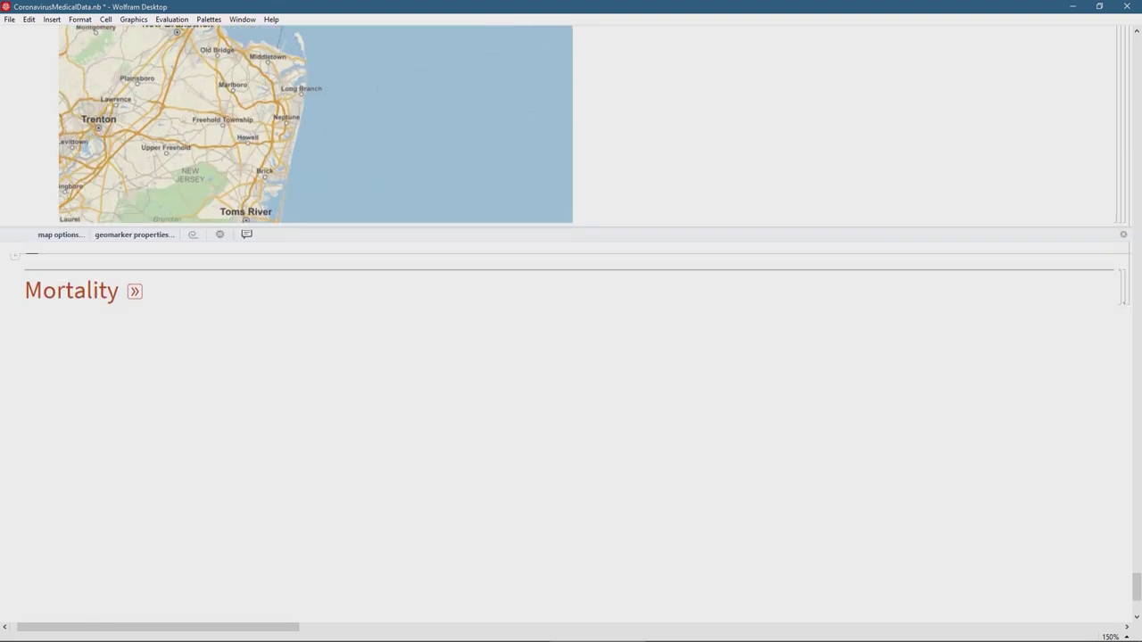
click(135, 291)
scroll(135, 291, down, 3)
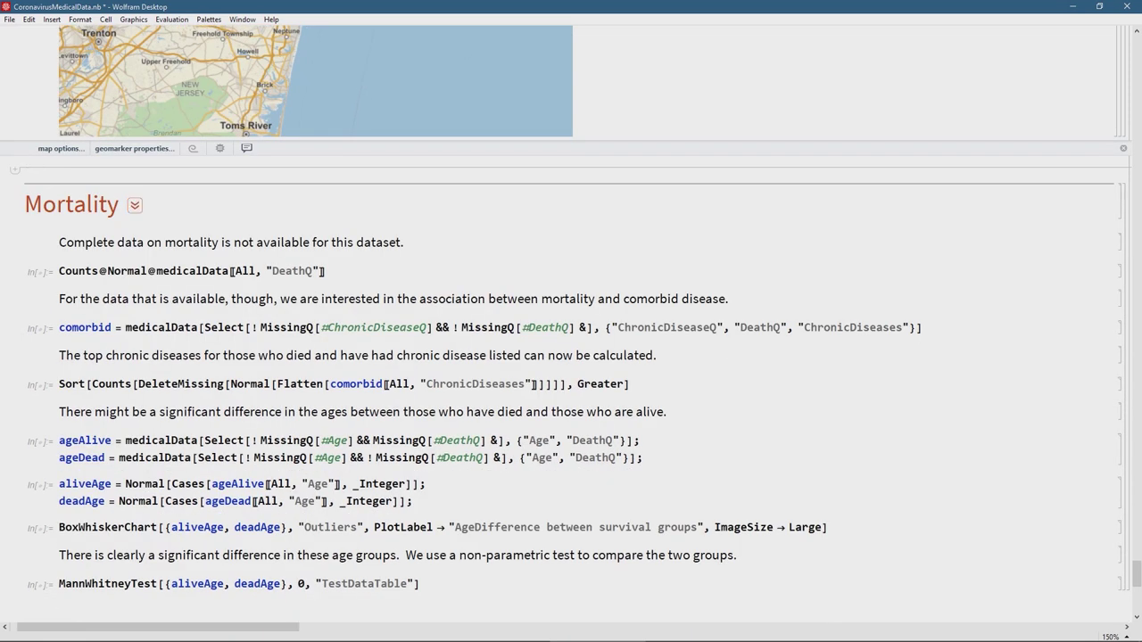
click(327, 270)
key(shift+Return)
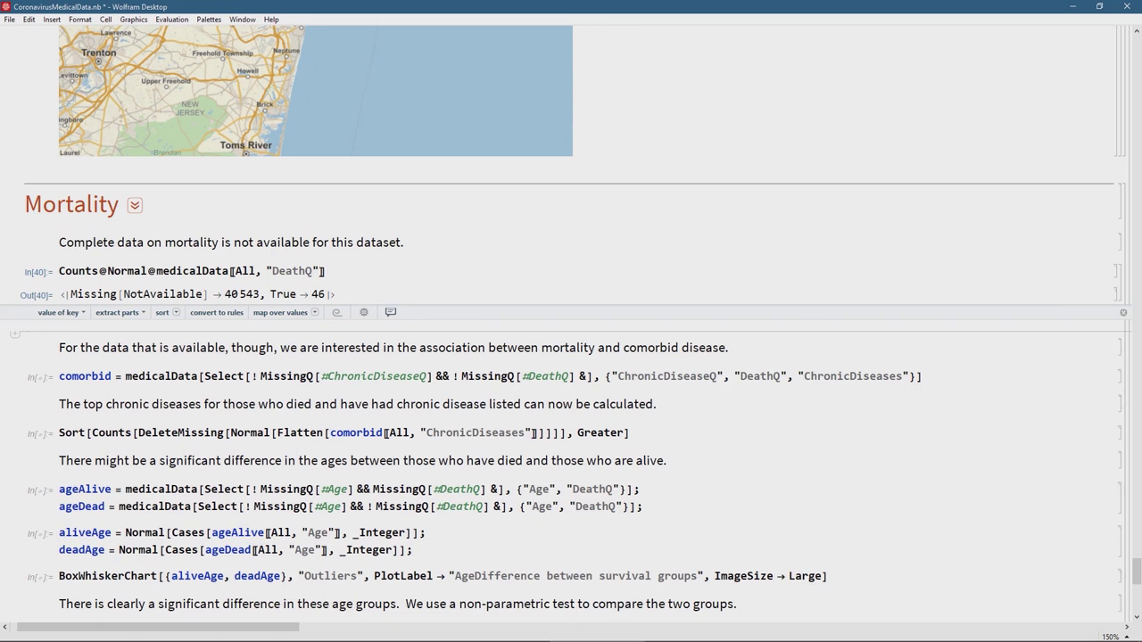
click(336, 294)
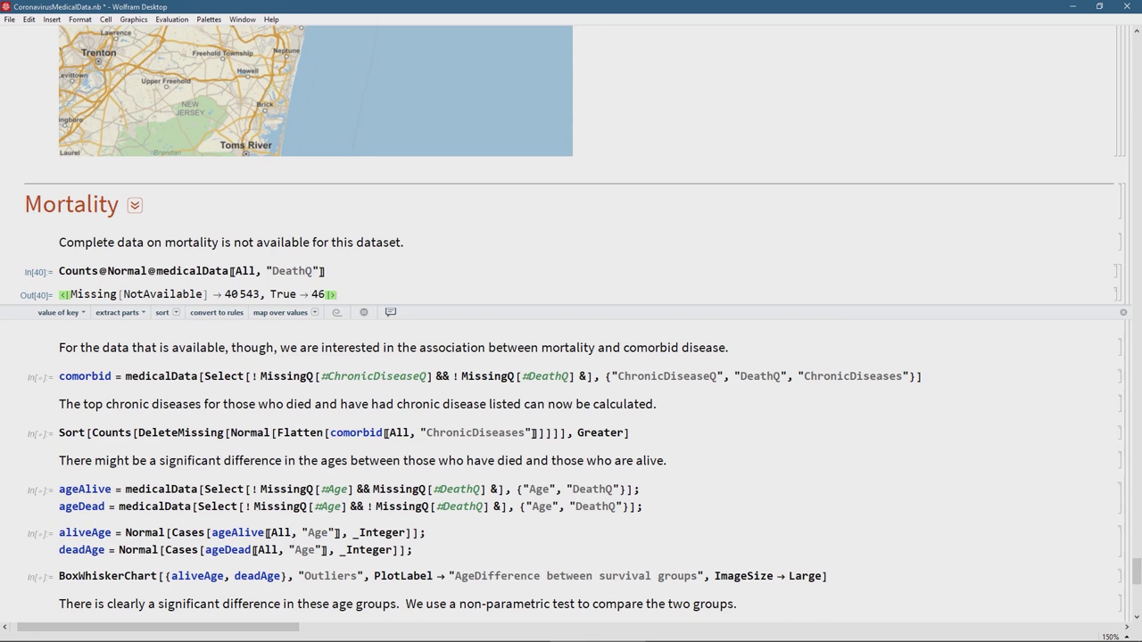
Step: Evaluate the comorbid cell selecting cases with known ChronicDiseaseQ and DeathQ, and look through the resulting table
click(148, 356)
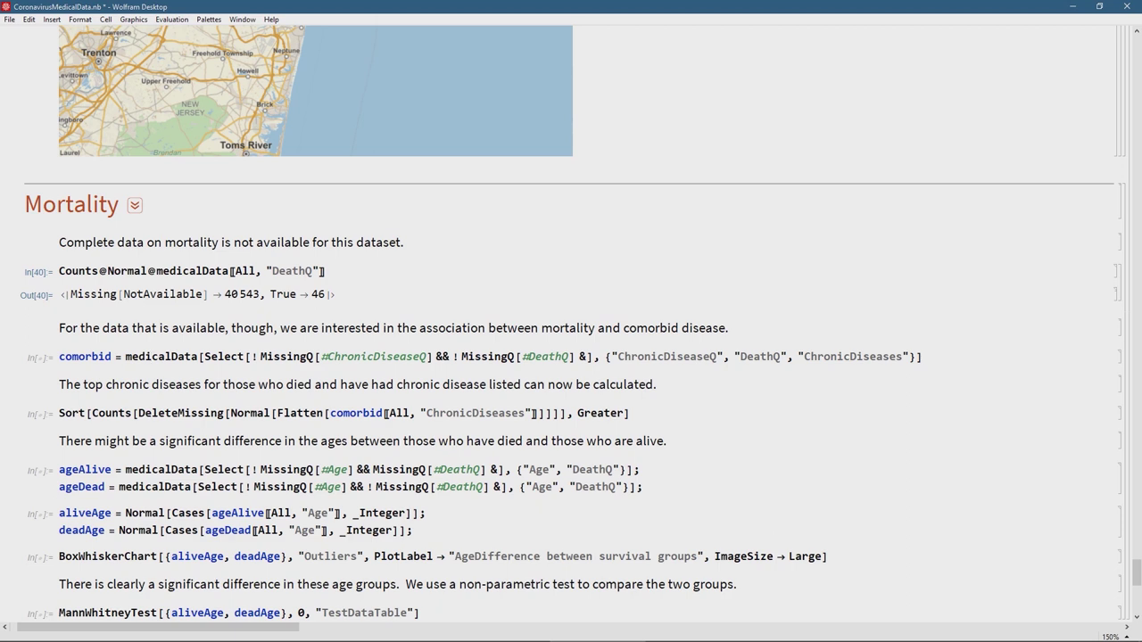
key(shift+Return)
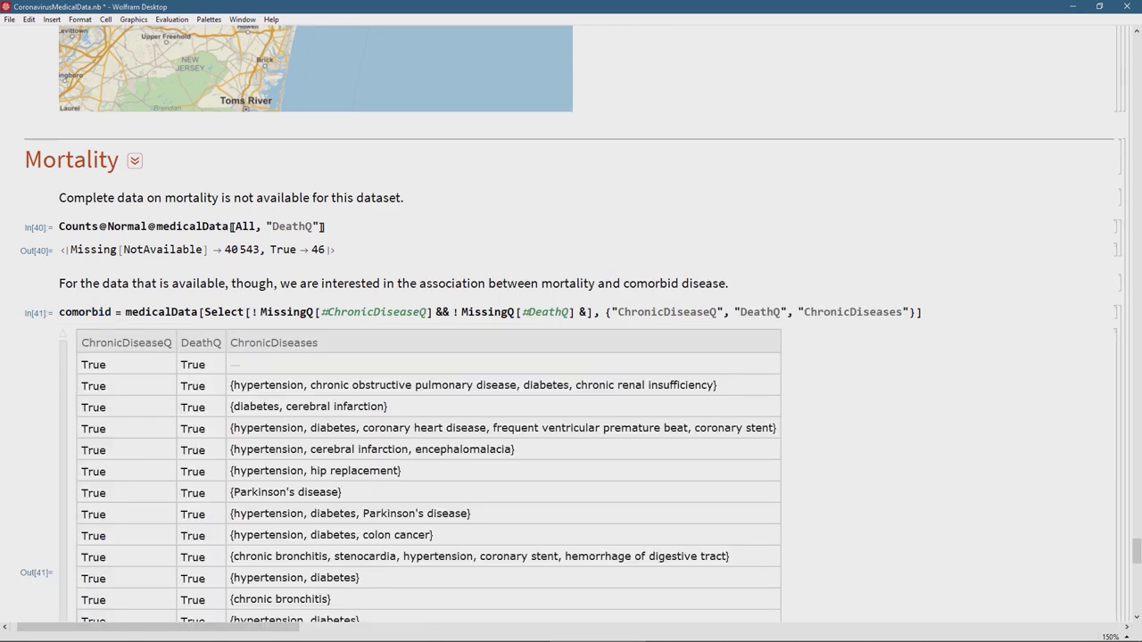
scroll(571, 357, down, 3)
scroll(571, 356, down, 2)
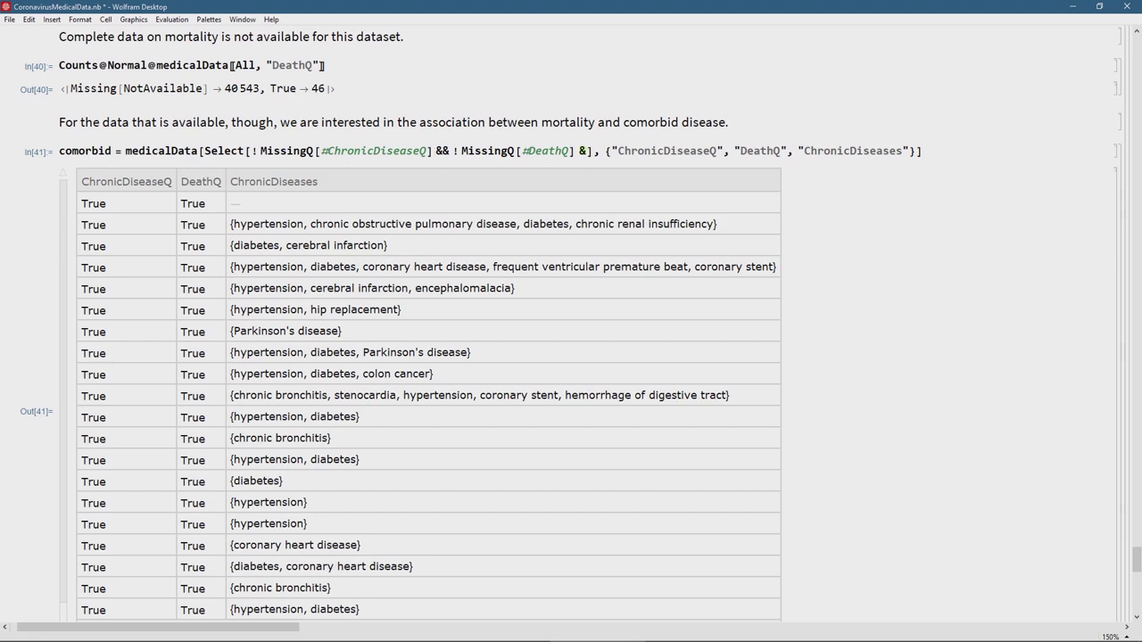
scroll(570, 356, down, 8)
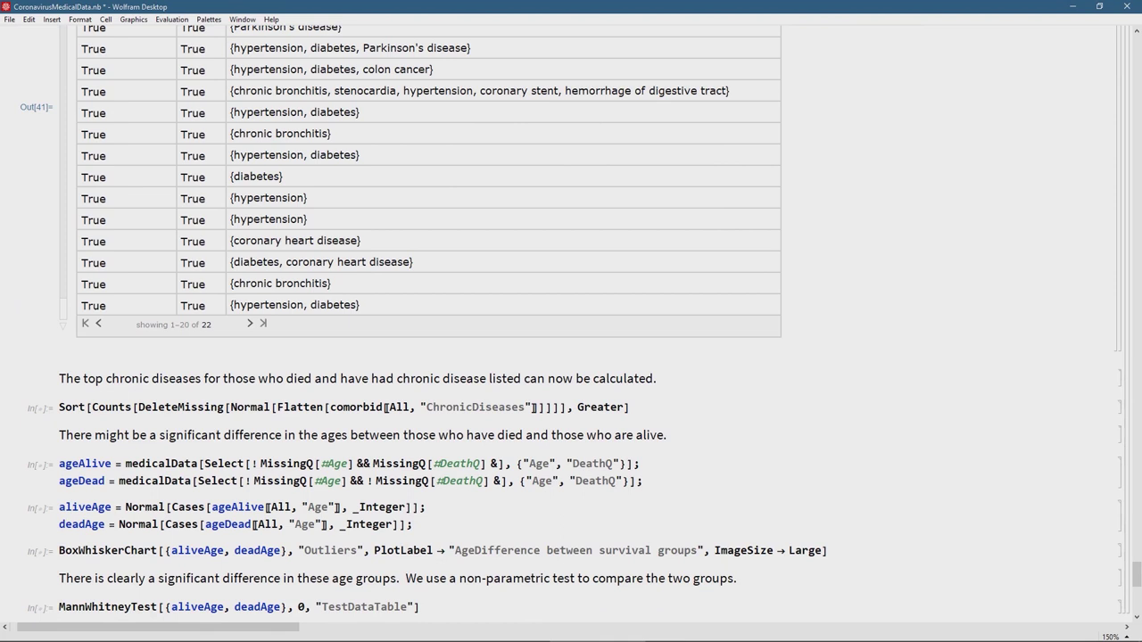
Step: Evaluate the Sort and Counts cell that ranks the ChronicDiseases entries in comorbid from most to least frequent
scroll(571, 357, down, 1)
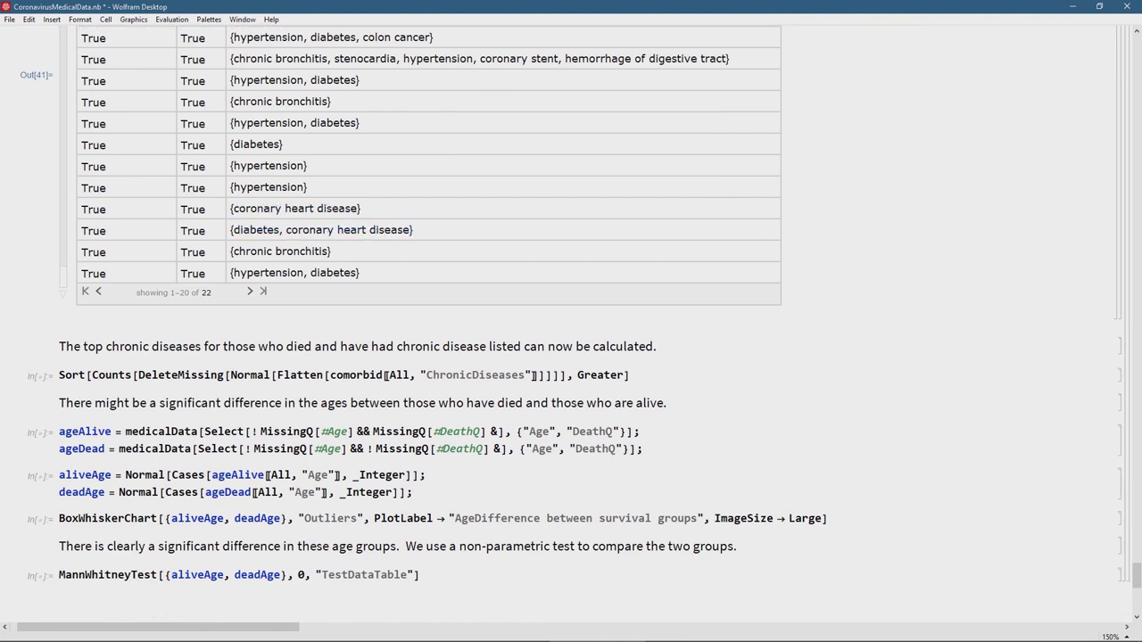
key(shift+Return)
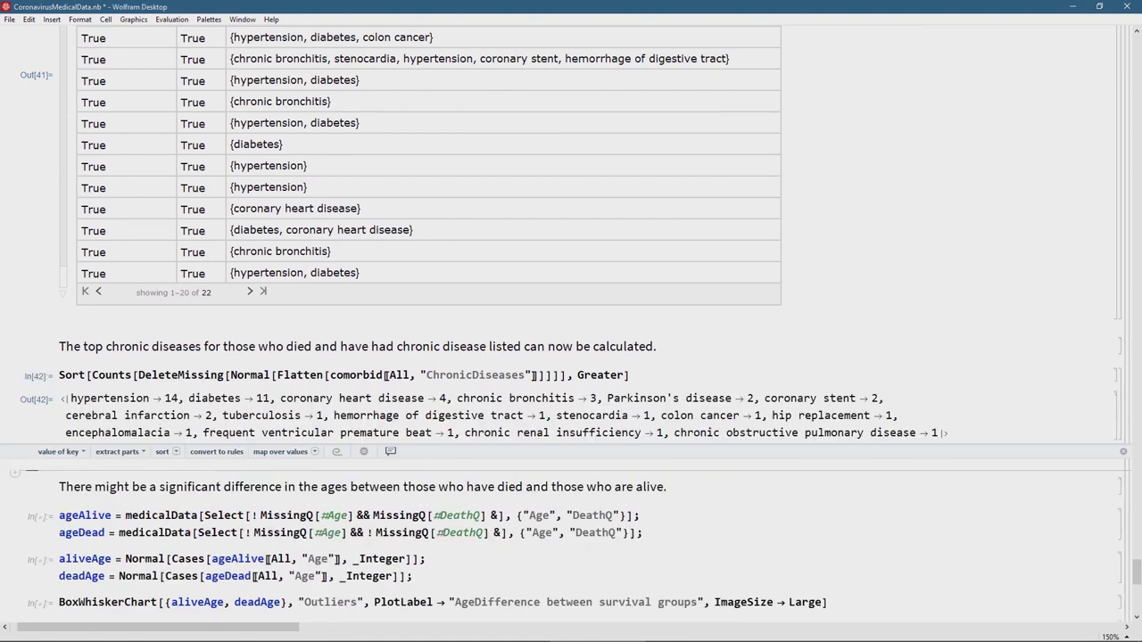
scroll(571, 357, down, 2)
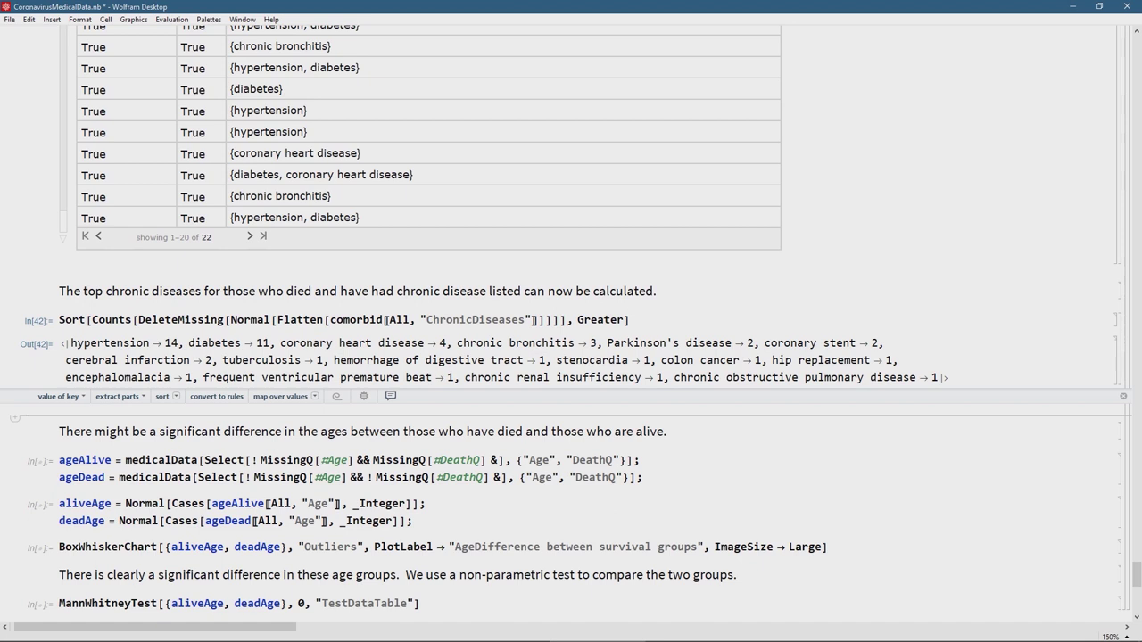
Step: Evaluate the cells defining ageAlive and ageDead and extracting their integer ages into aliveAge and deadAge
scroll(571, 318, down, 1)
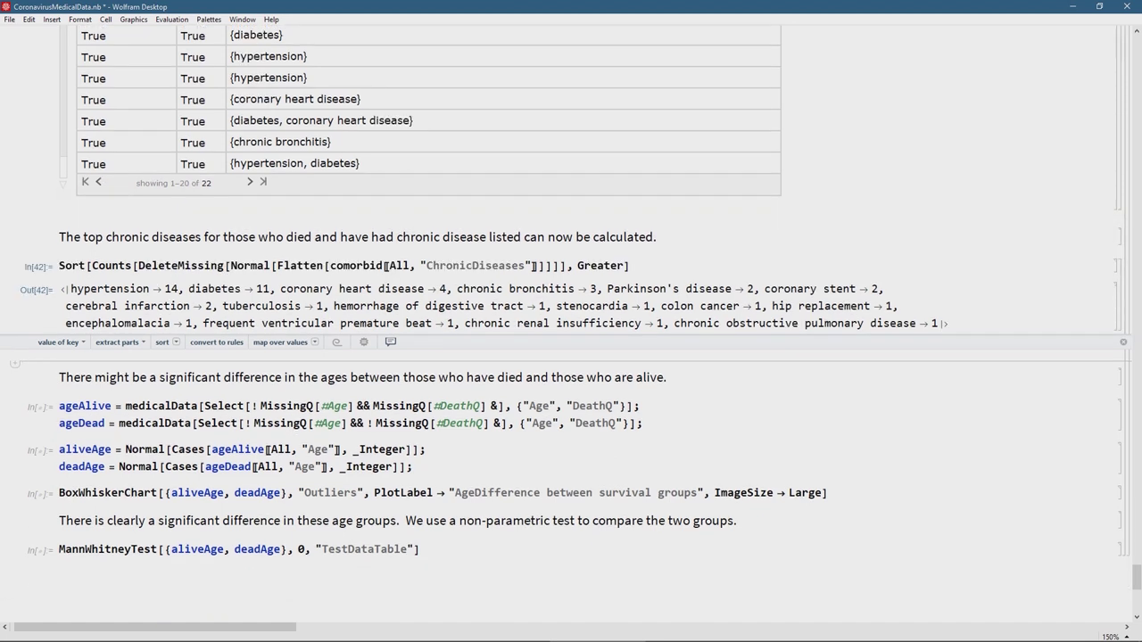
scroll(571, 317, down, 1)
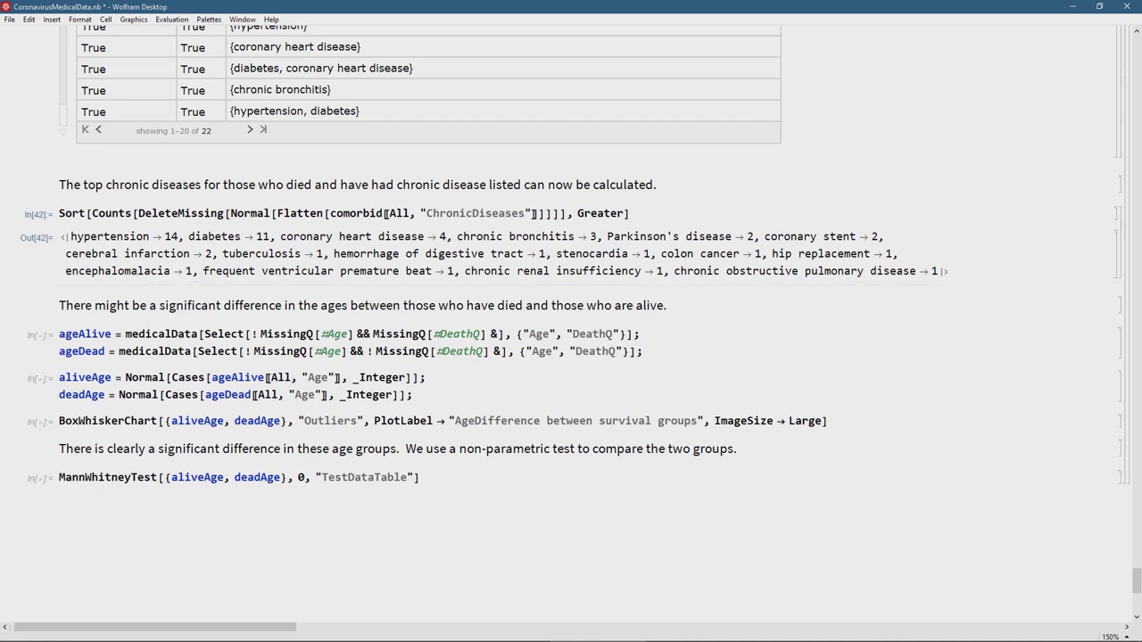
key(shift+Return)
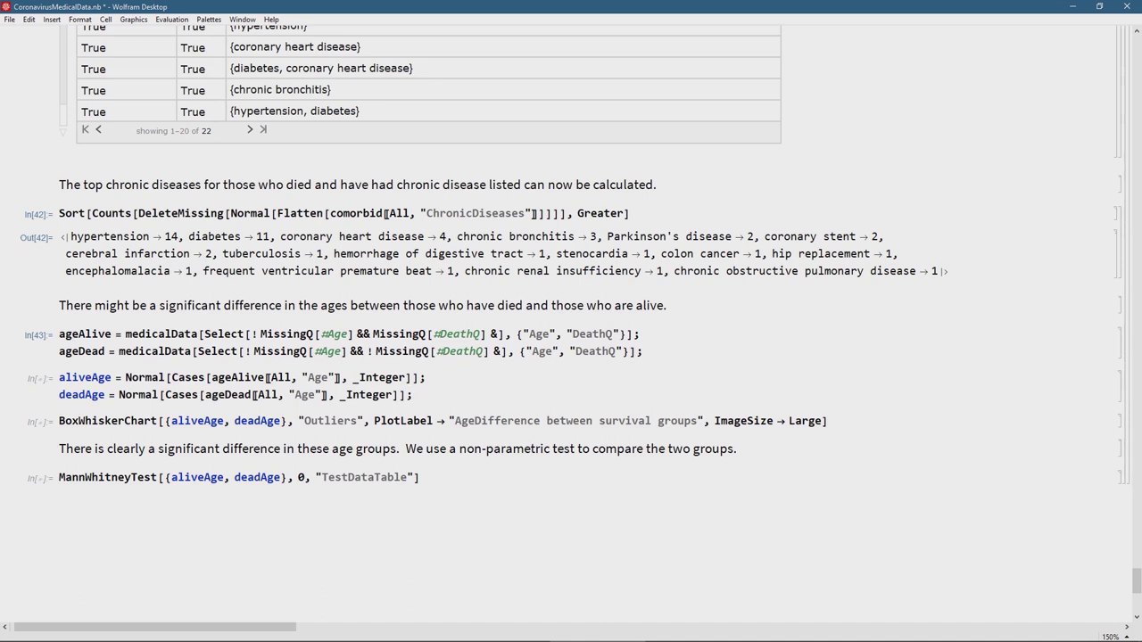
key(shift+Return)
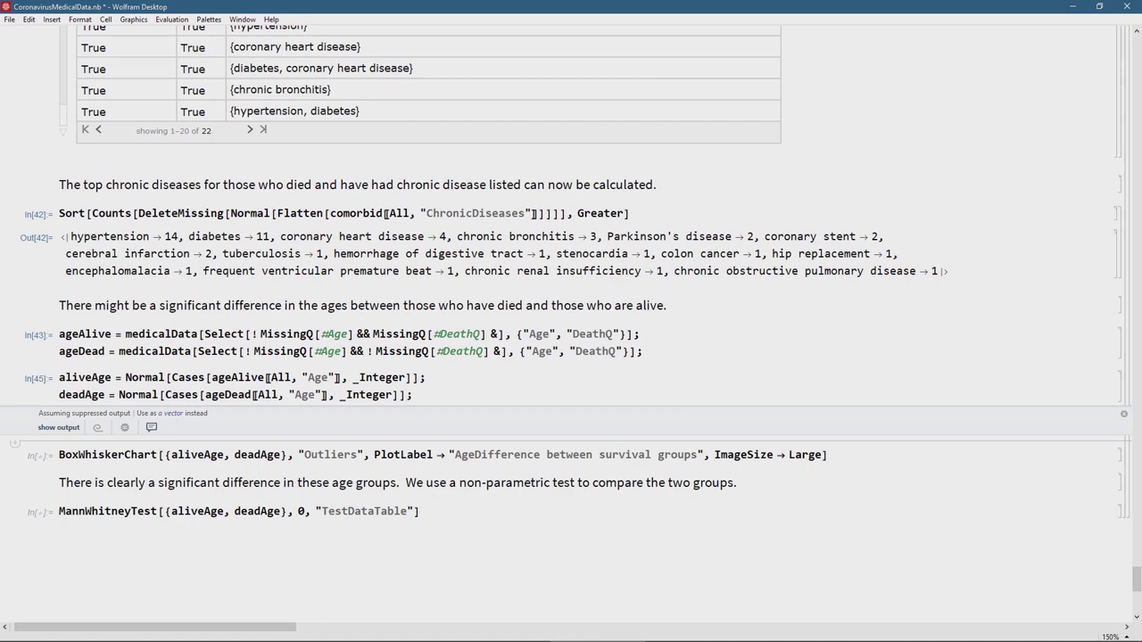
Step: Evaluate the BoxWhiskerChart cell comparing aliveAge and deadAge with outliers, and inspect the deadAge box's summary statistics
scroll(571, 321, down, 2)
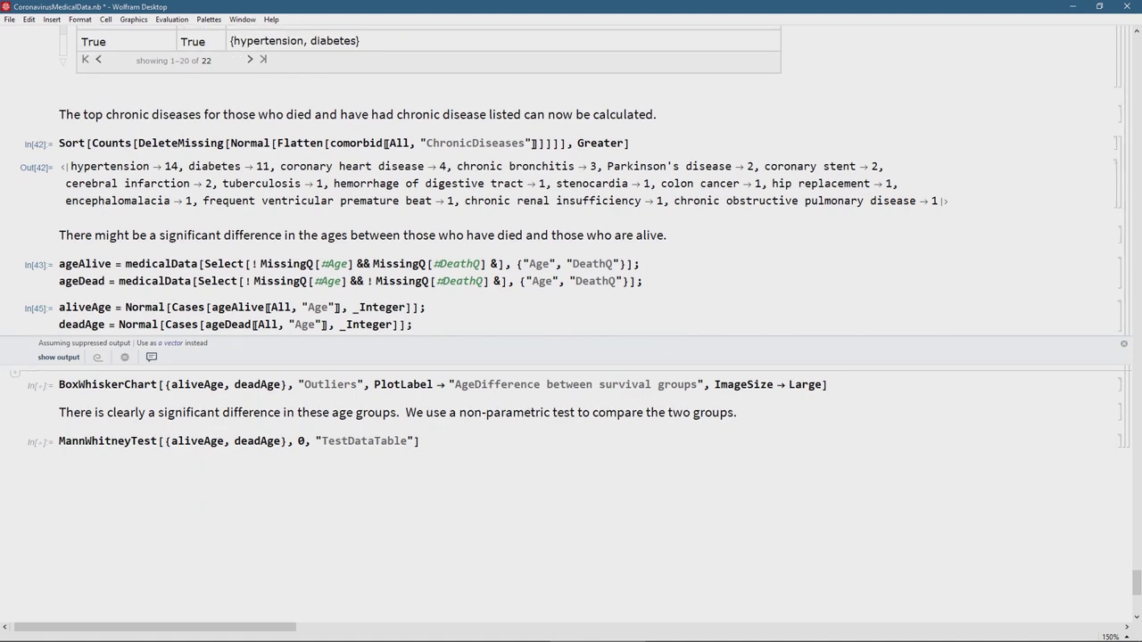
key(shift+Return)
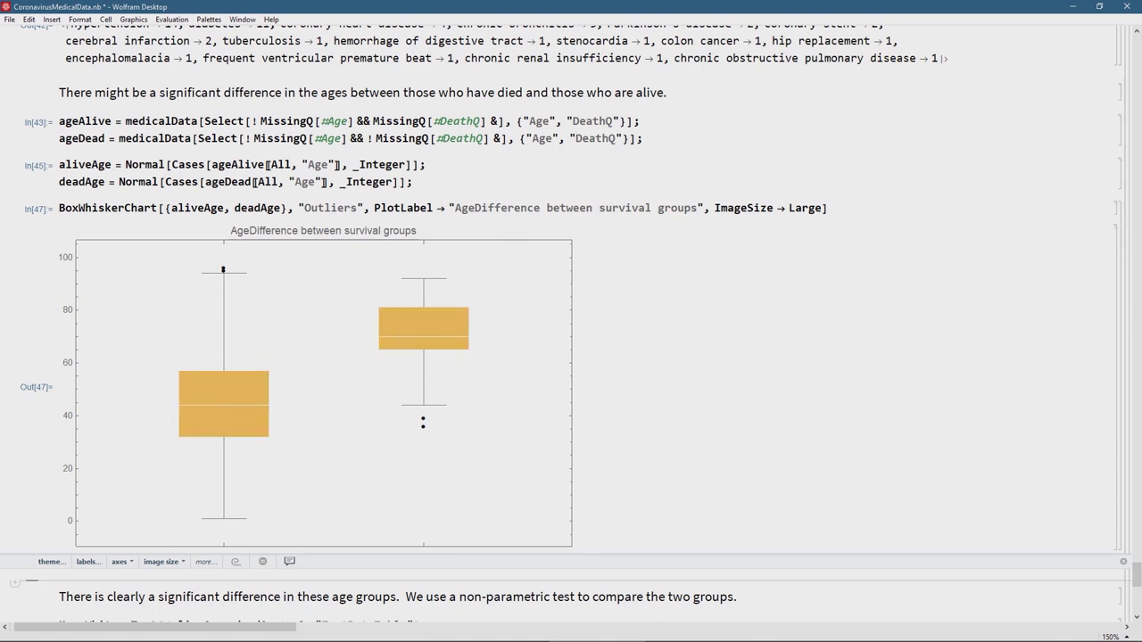
mouse_move(421, 332)
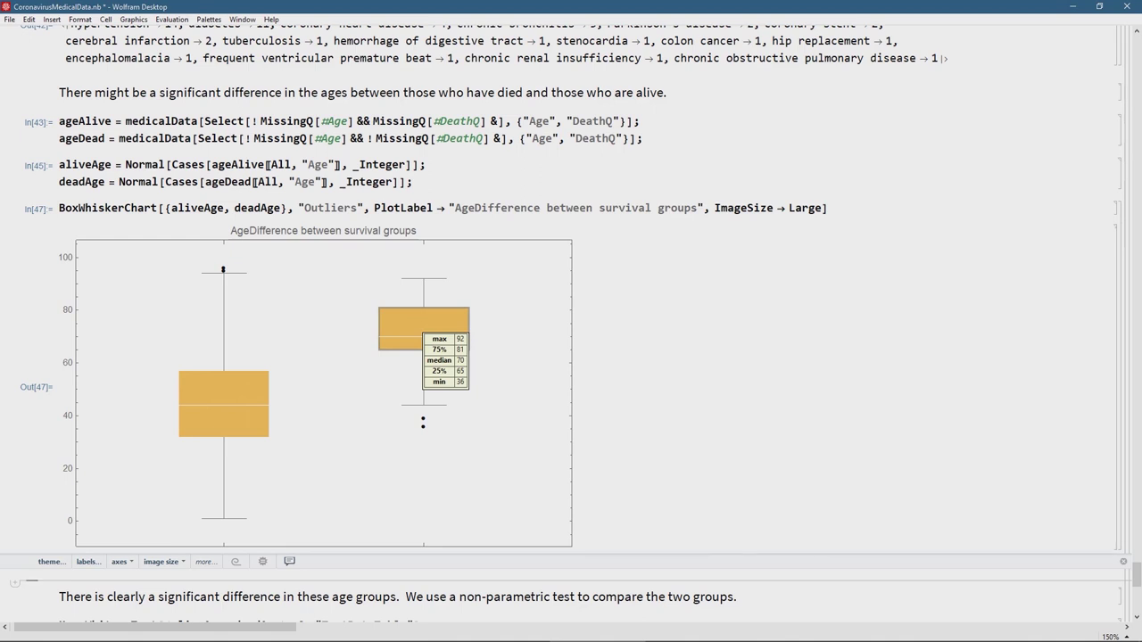
Step: Evaluate the MannWhitneyTest cell comparing aliveAge and deadAge as a test data table
scroll(422, 333, down, 3)
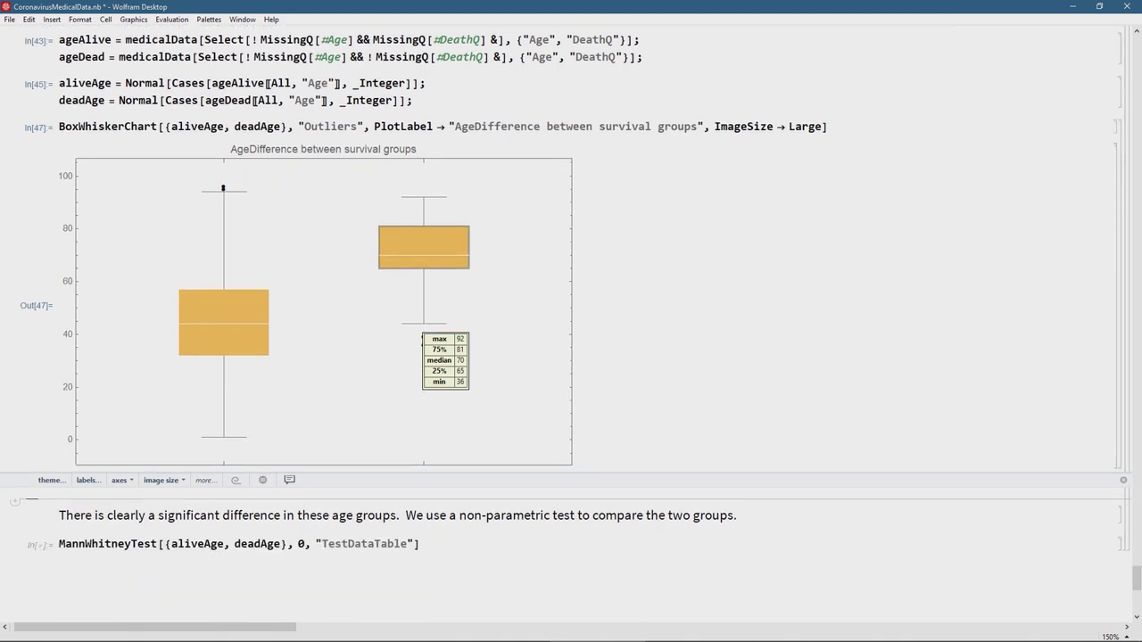
scroll(571, 290, down, 2)
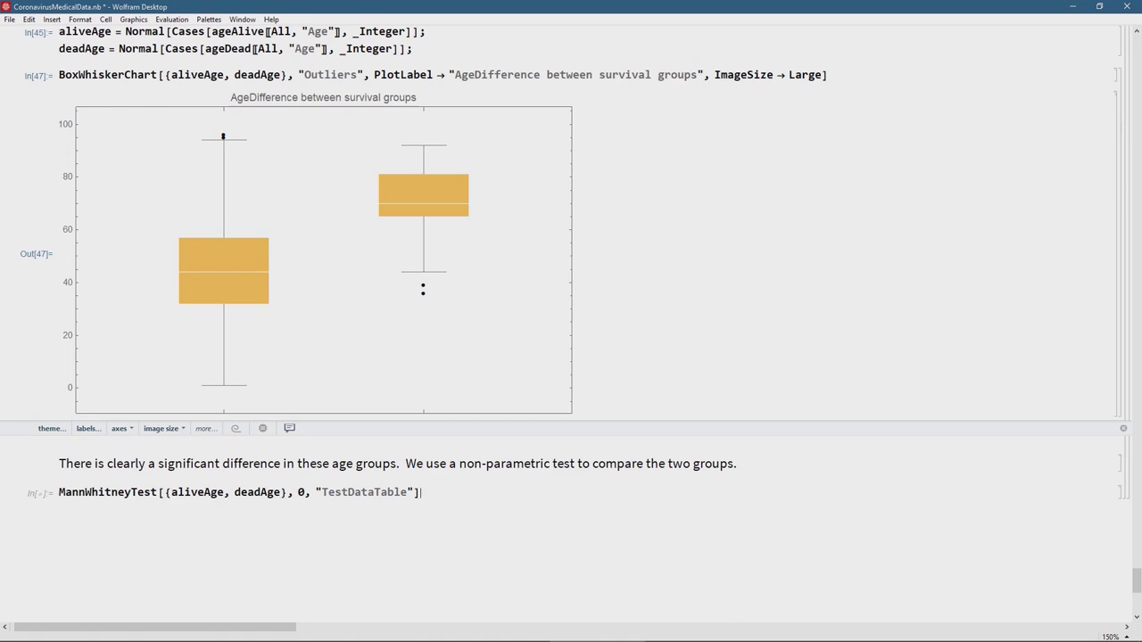
key(shift+Return)
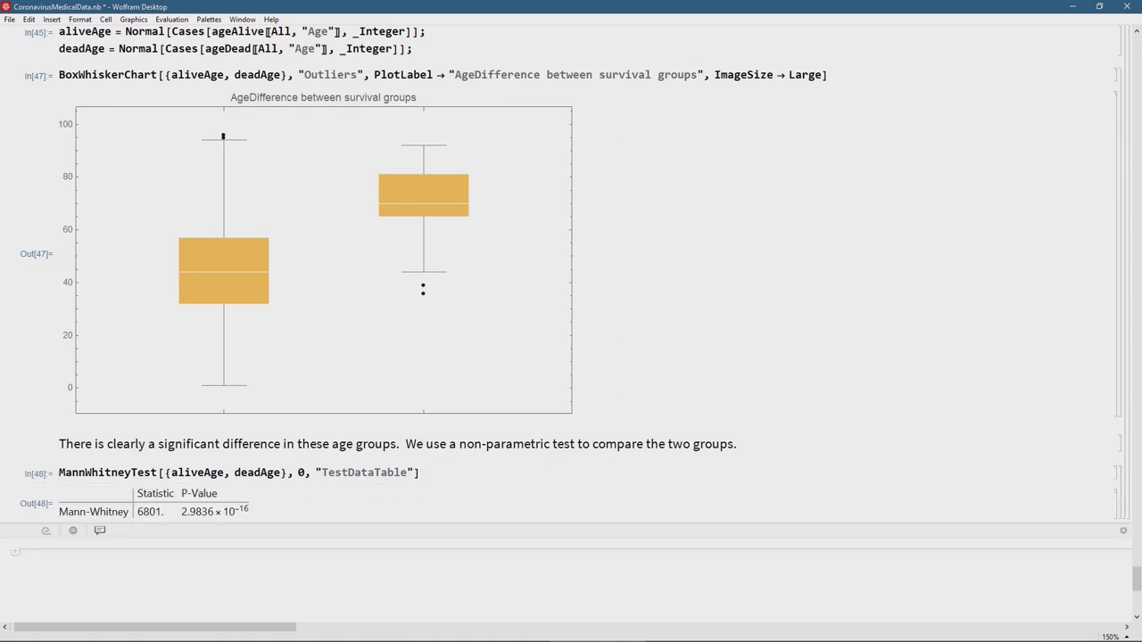